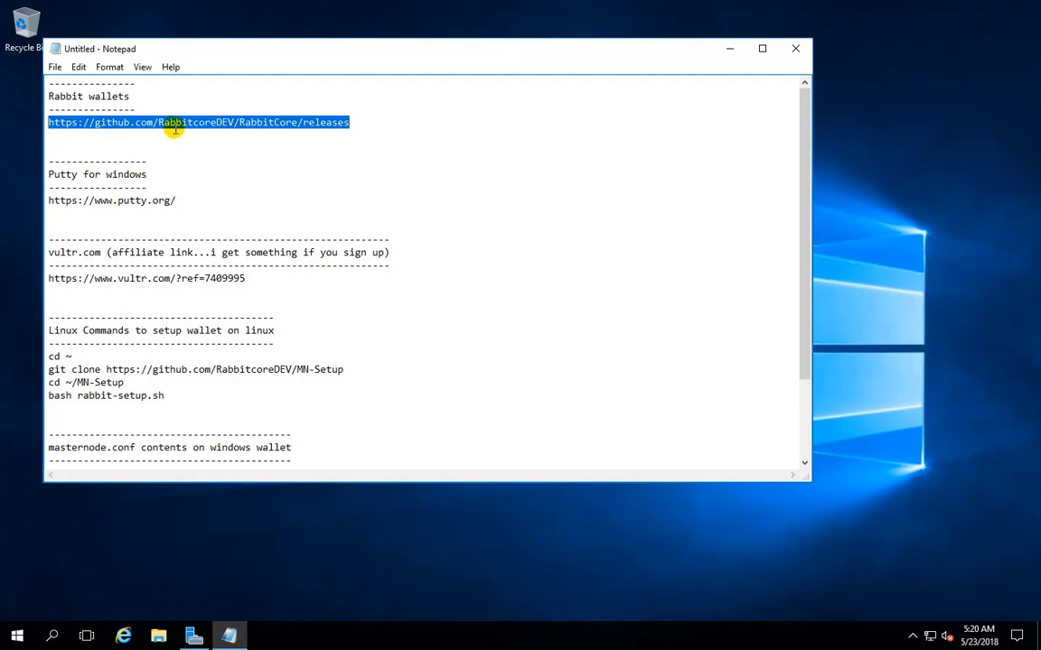
# Copy the Rabbit wallets releases link from the notes, open it in Internet Explorer and ignore GitHub's browser support notice
pyautogui.rightClick(155, 121)
pyautogui.click(212, 168)
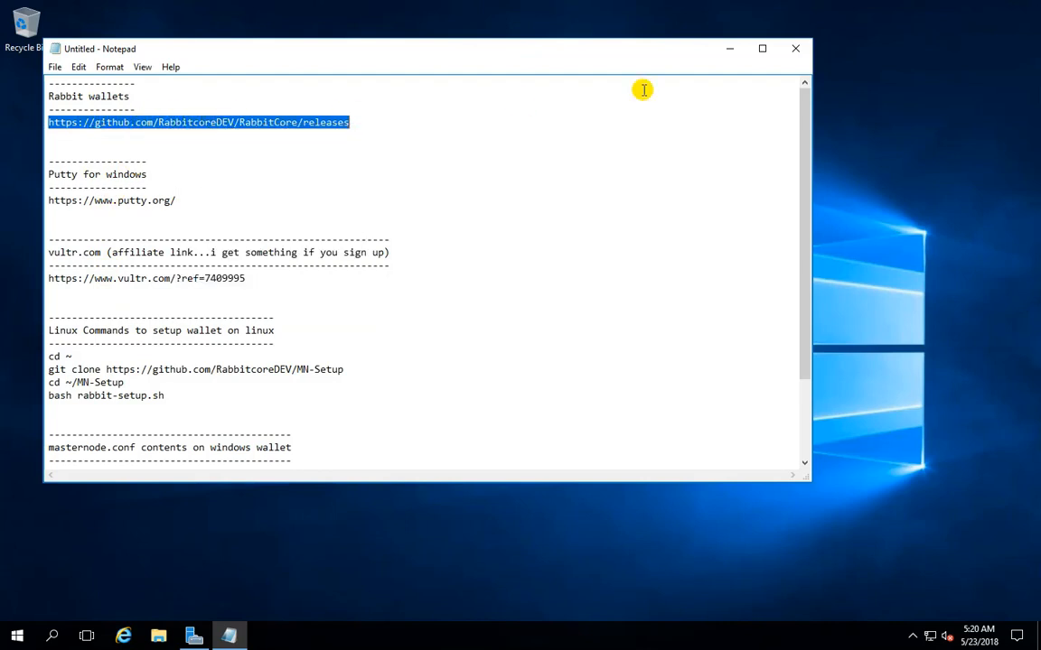
pyautogui.click(727, 48)
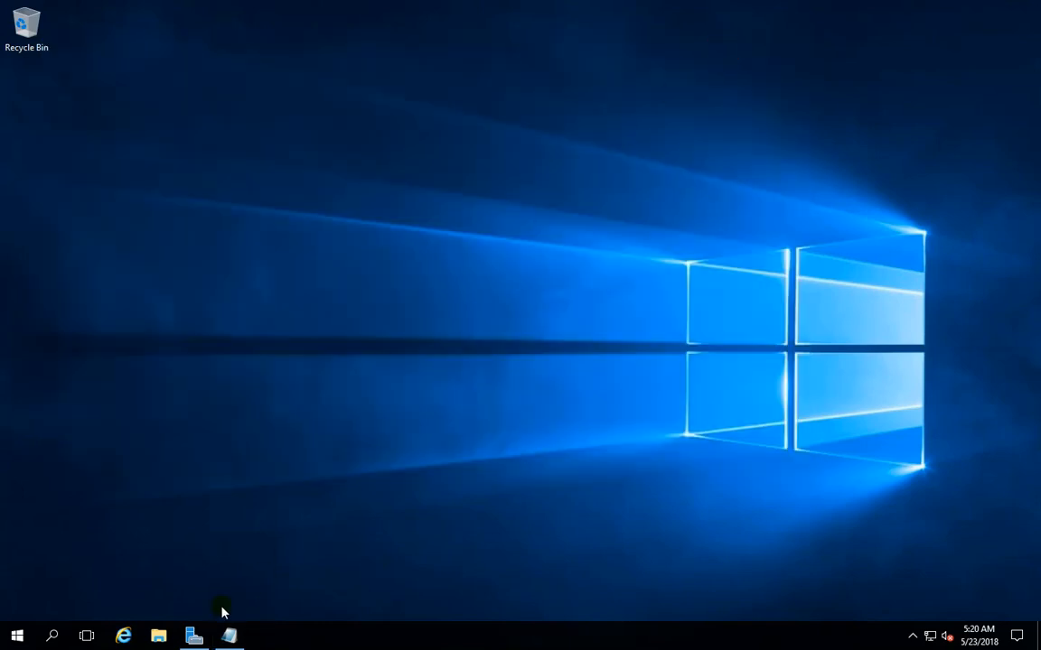
pyautogui.click(123, 636)
pyautogui.click(215, 55)
pyautogui.rightClick(207, 54)
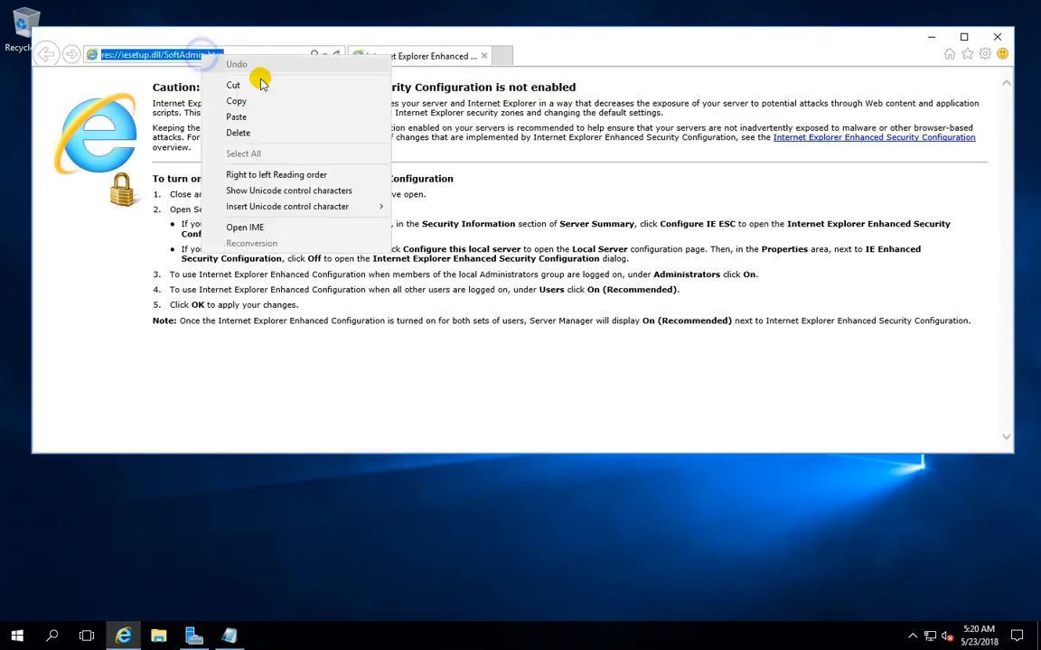
pyautogui.click(257, 109)
pyautogui.press('Return')
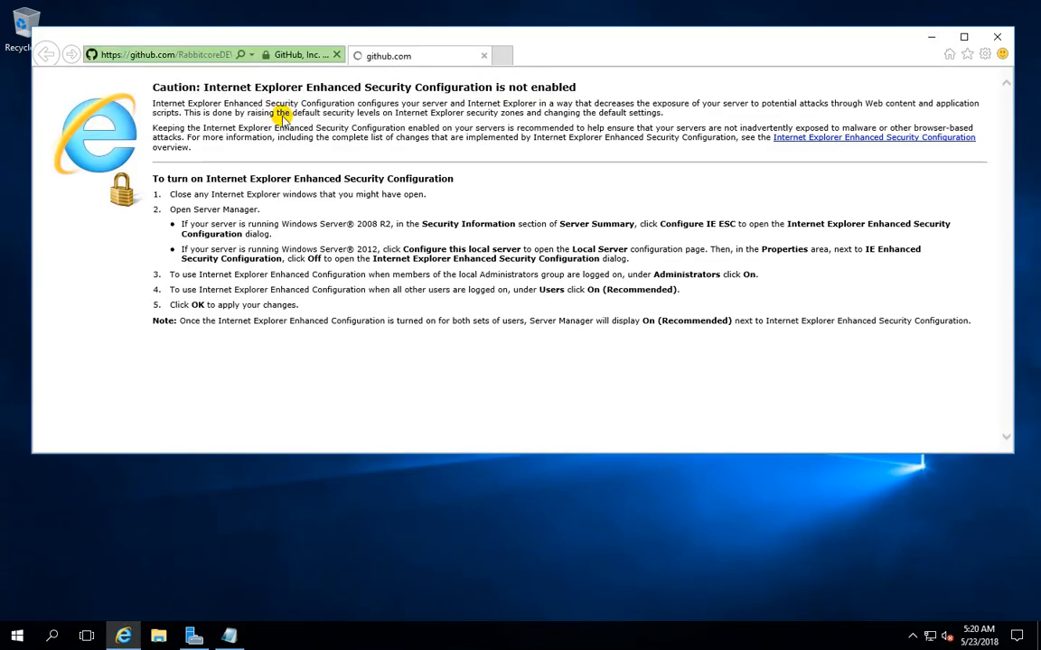
pyautogui.click(844, 96)
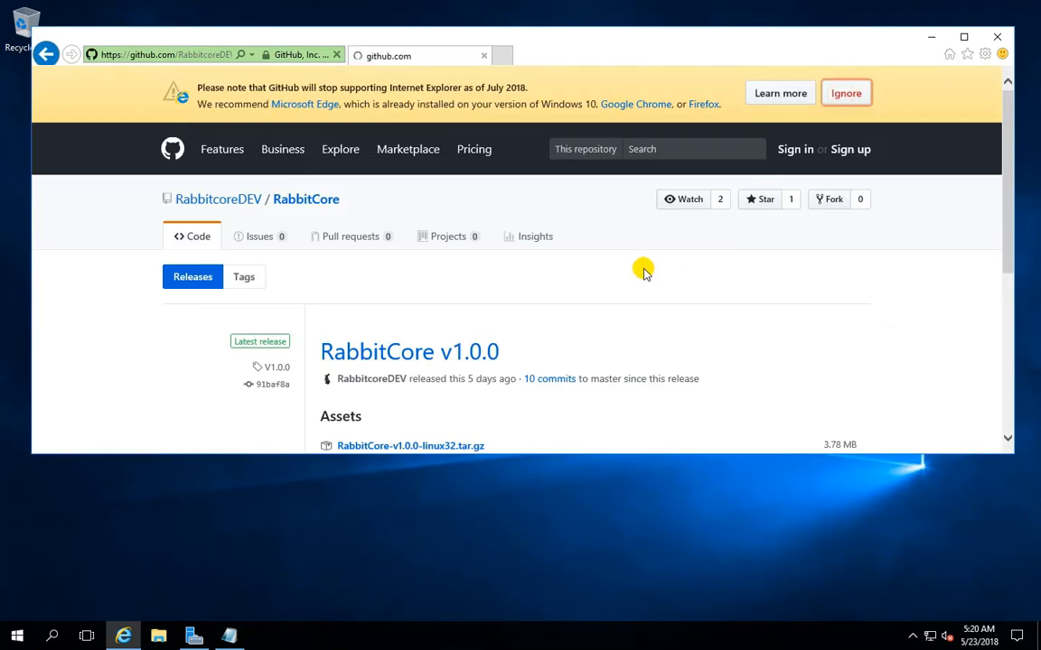
# Download RabbitCore-v1.0.0-win64.zip from the release assets, save it to the Desktop and minimize the browser
pyautogui.scroll(-3, 692, 267)
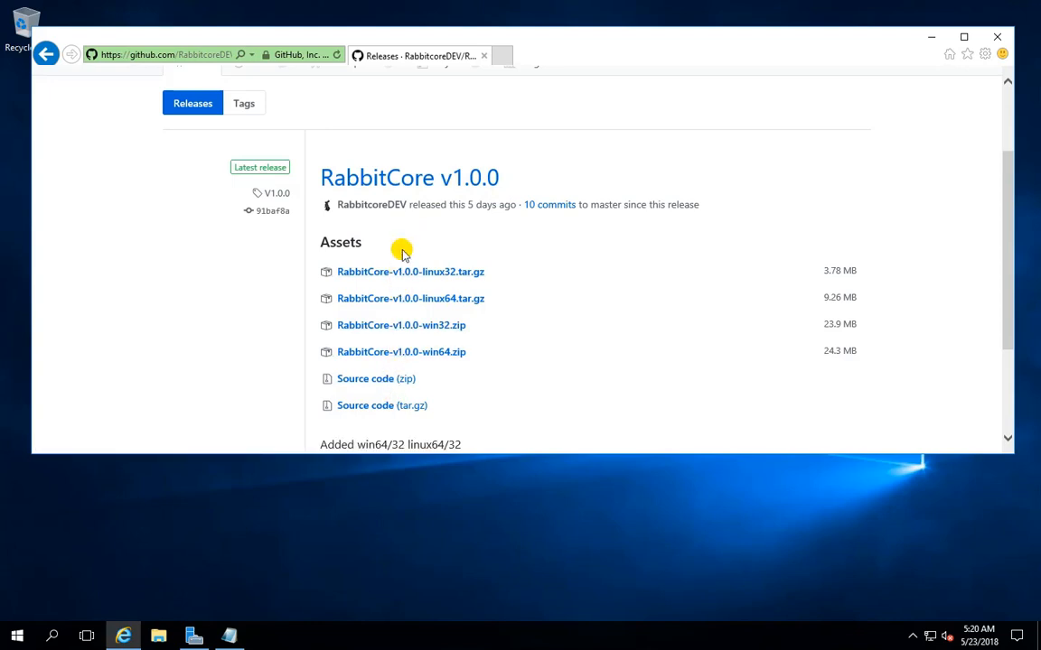
pyautogui.click(443, 354)
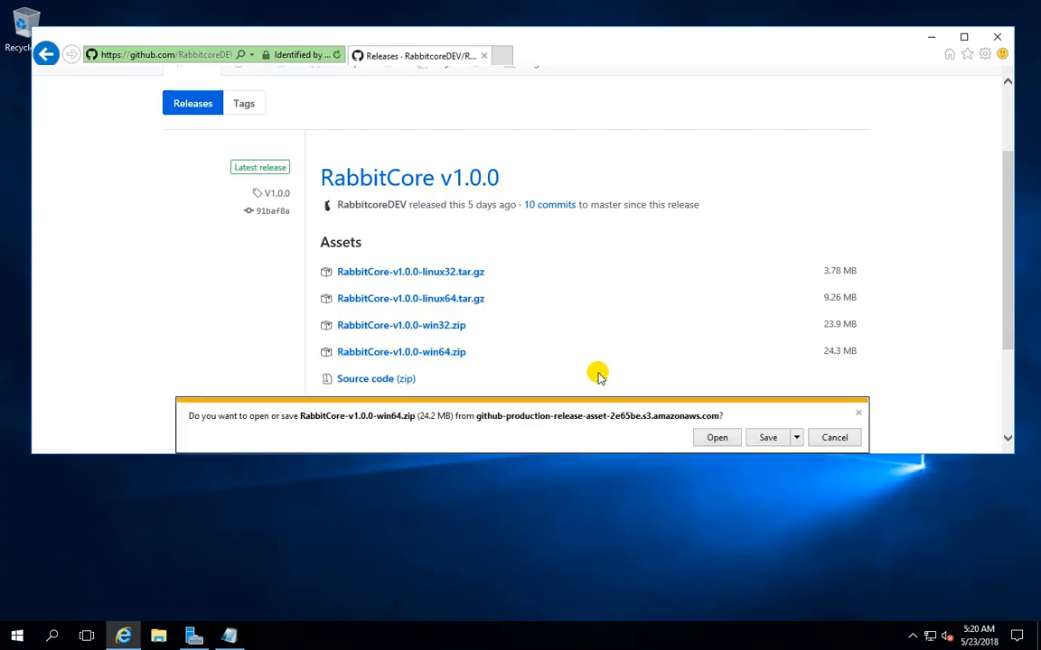
pyautogui.click(798, 439)
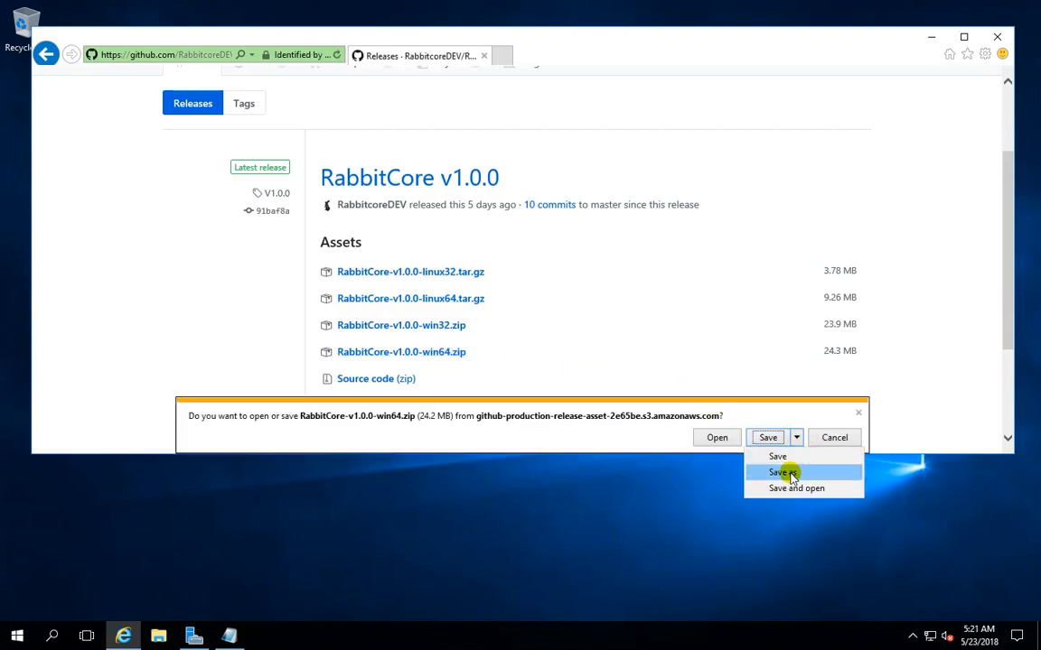
pyautogui.click(783, 472)
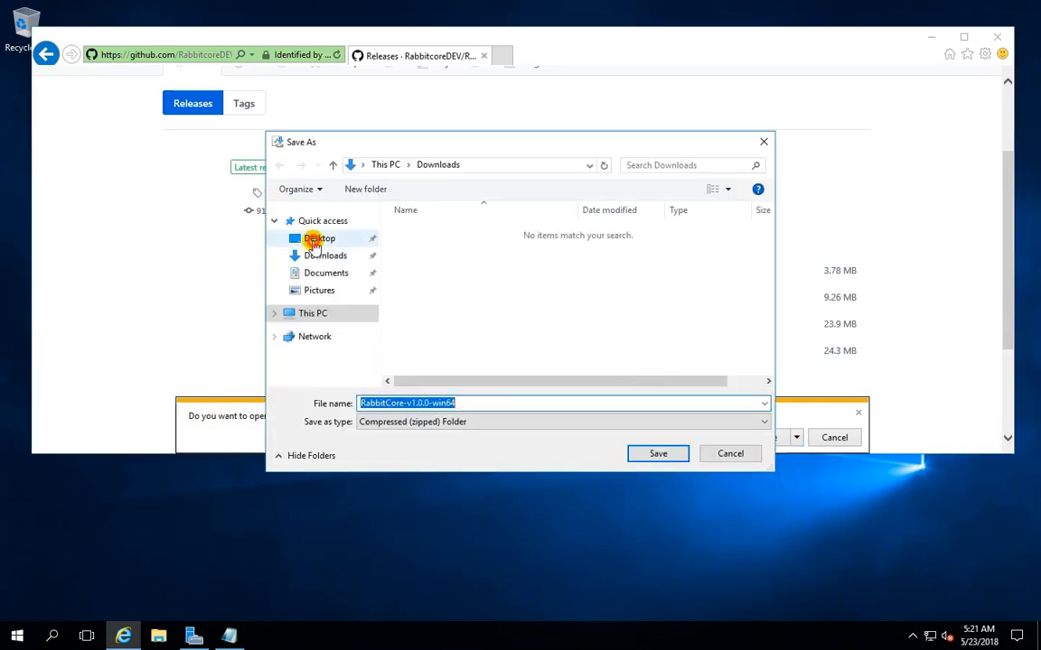
pyautogui.click(296, 237)
pyautogui.click(657, 453)
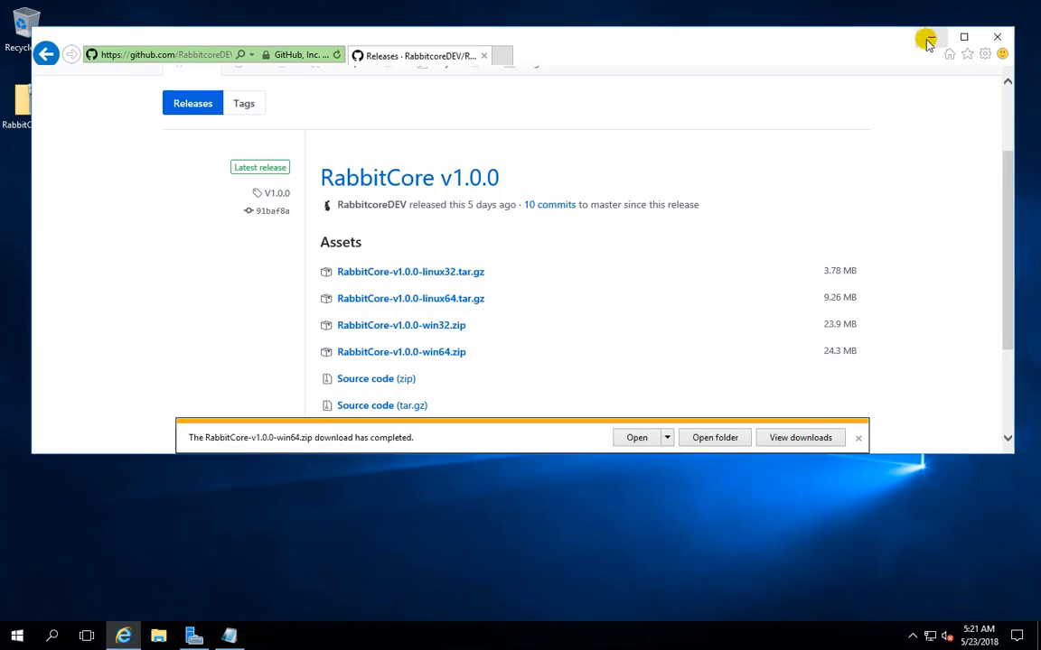
pyautogui.click(928, 40)
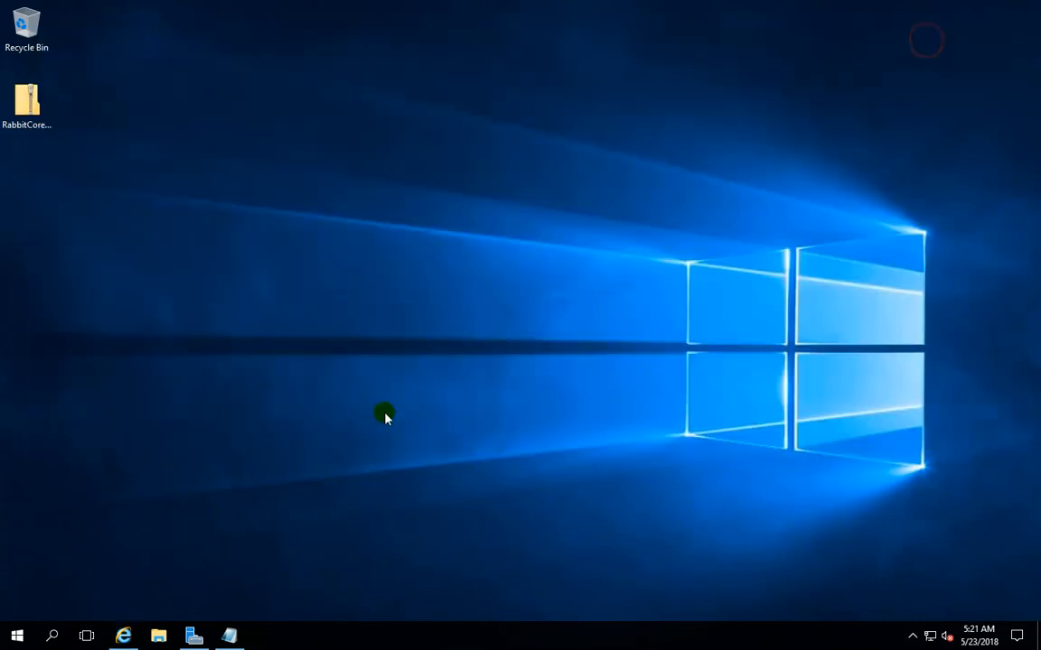
# Extract the downloaded RabbitCore archive into C:\Program Files\Rabbit
pyautogui.click(32, 106)
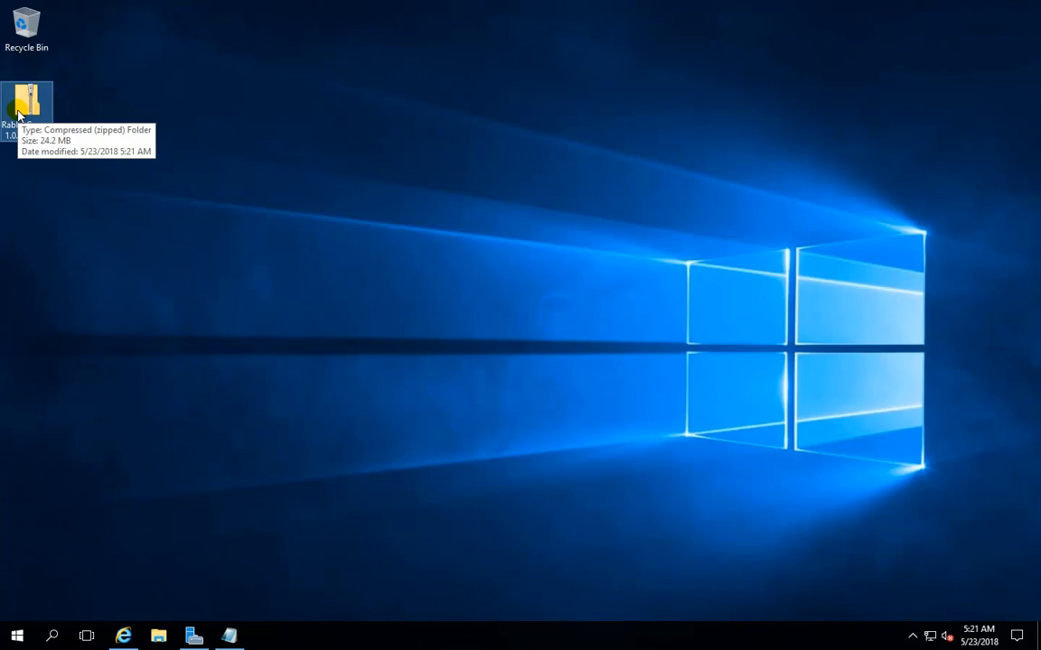
pyautogui.rightClick(31, 98)
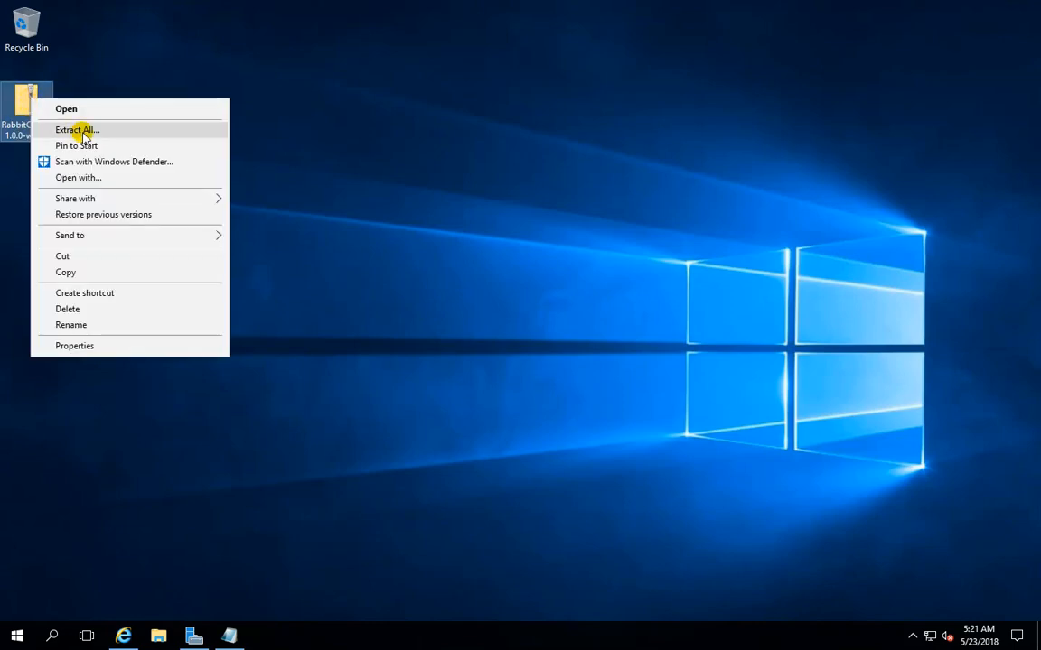
pyautogui.click(80, 131)
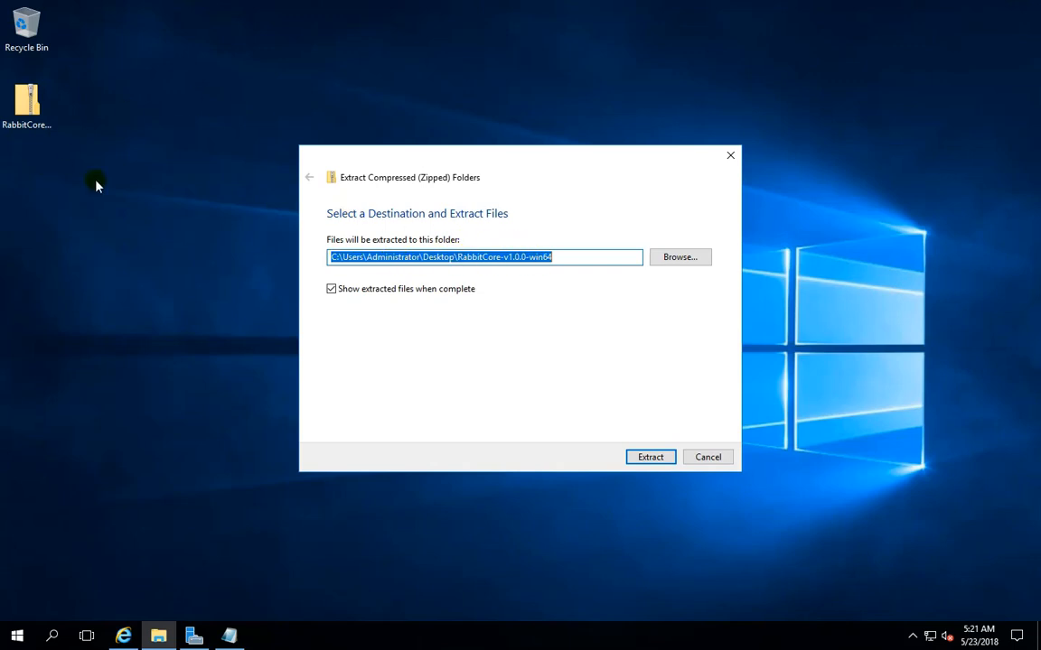
pyautogui.click(678, 257)
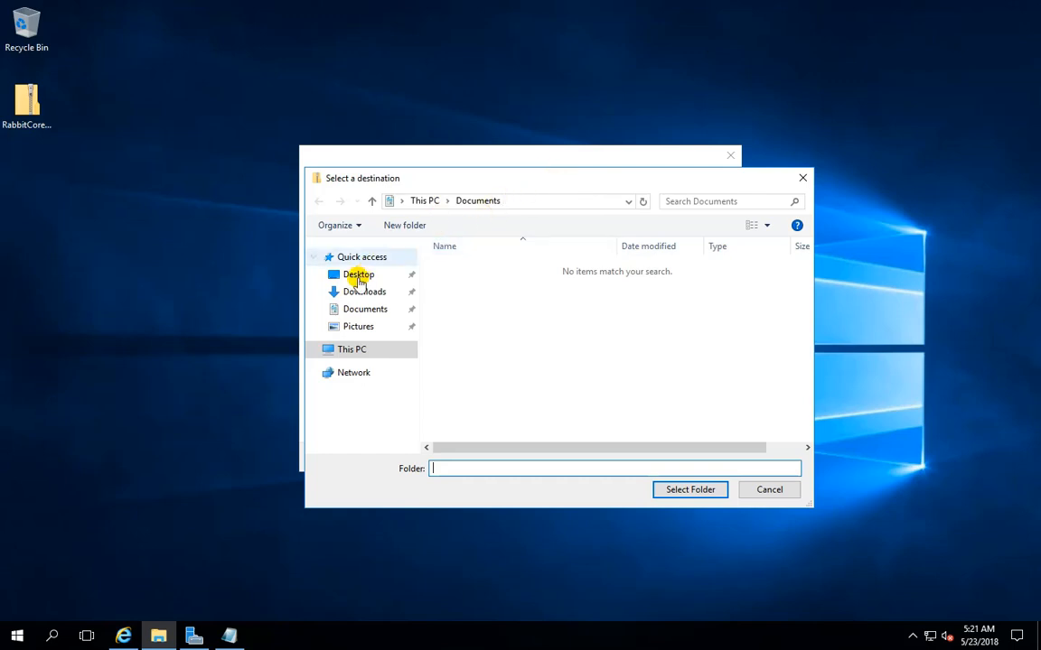
pyautogui.click(313, 350)
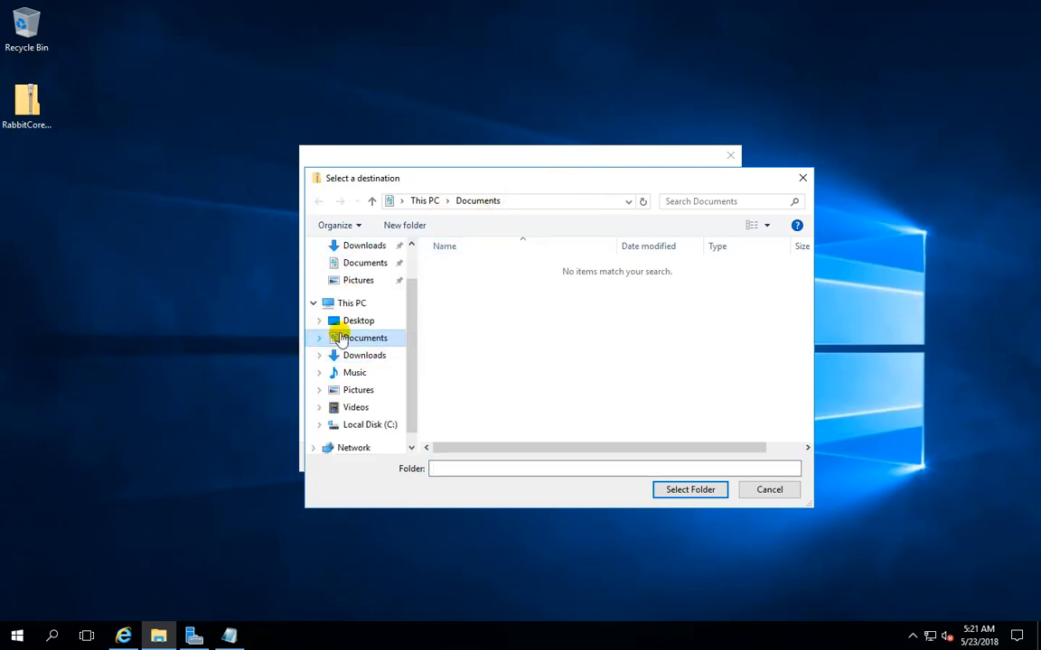
pyautogui.click(318, 423)
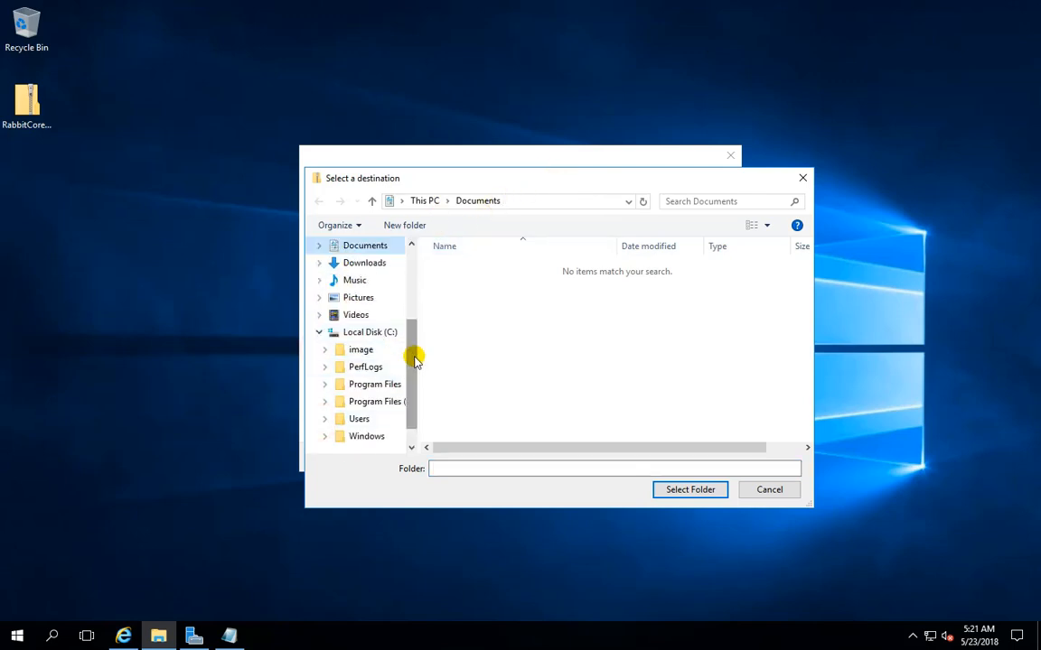
pyautogui.click(371, 384)
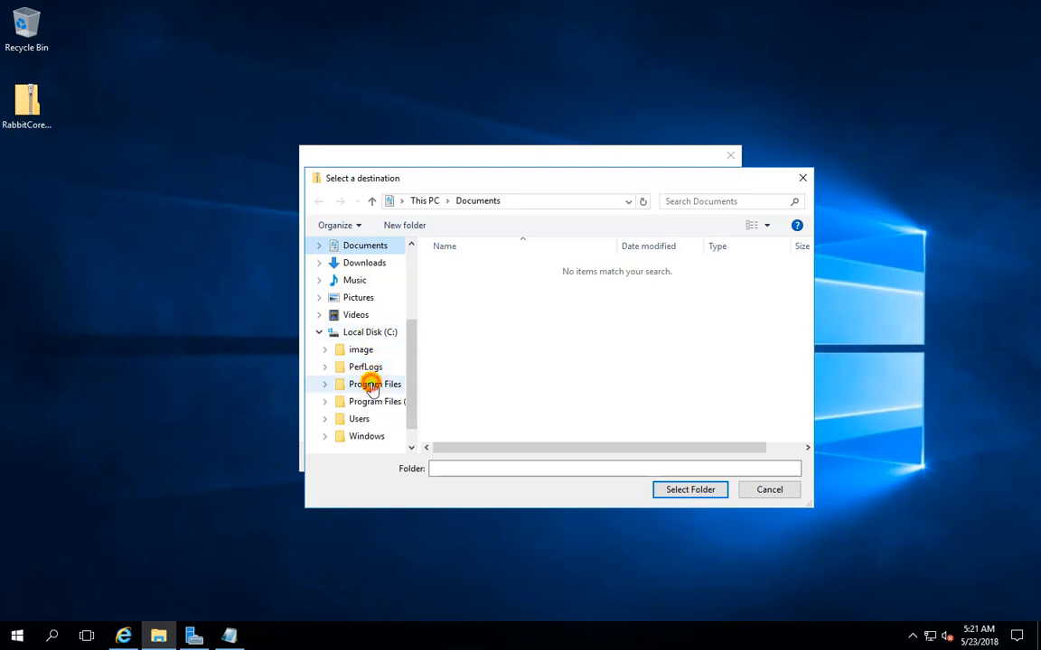
pyautogui.click(680, 489)
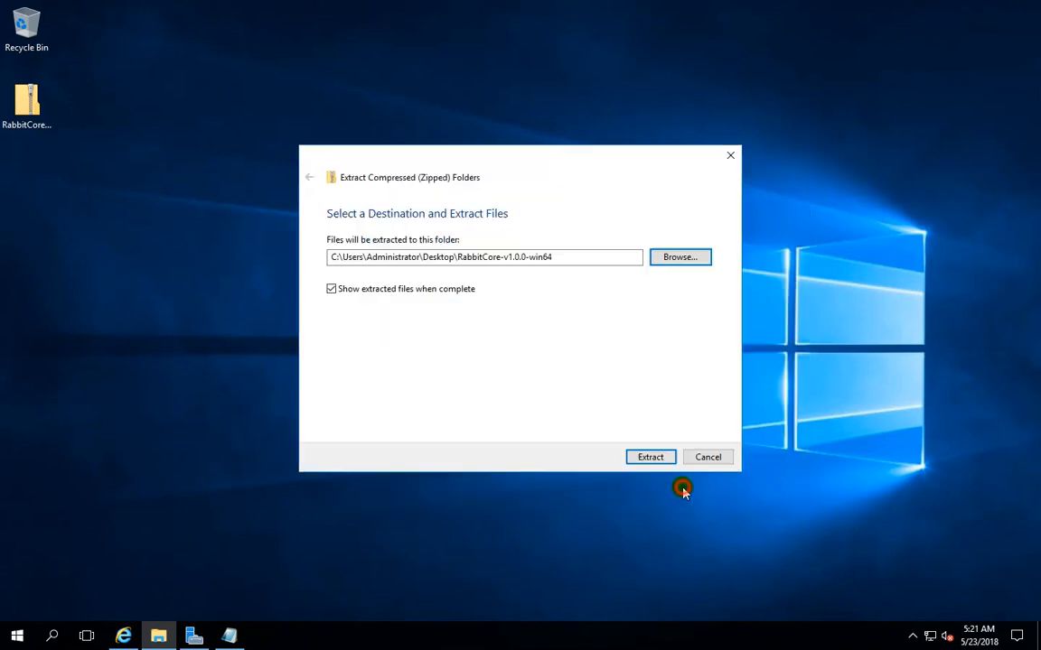
pyautogui.click(480, 259)
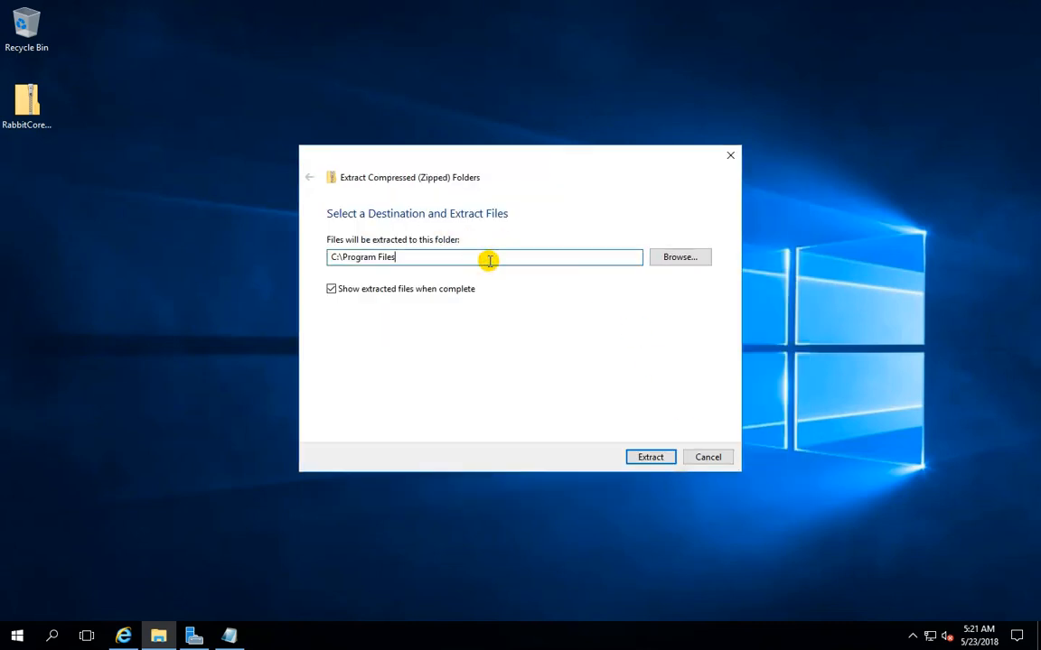
pyautogui.write('\\Rabbit')
pyautogui.click(640, 456)
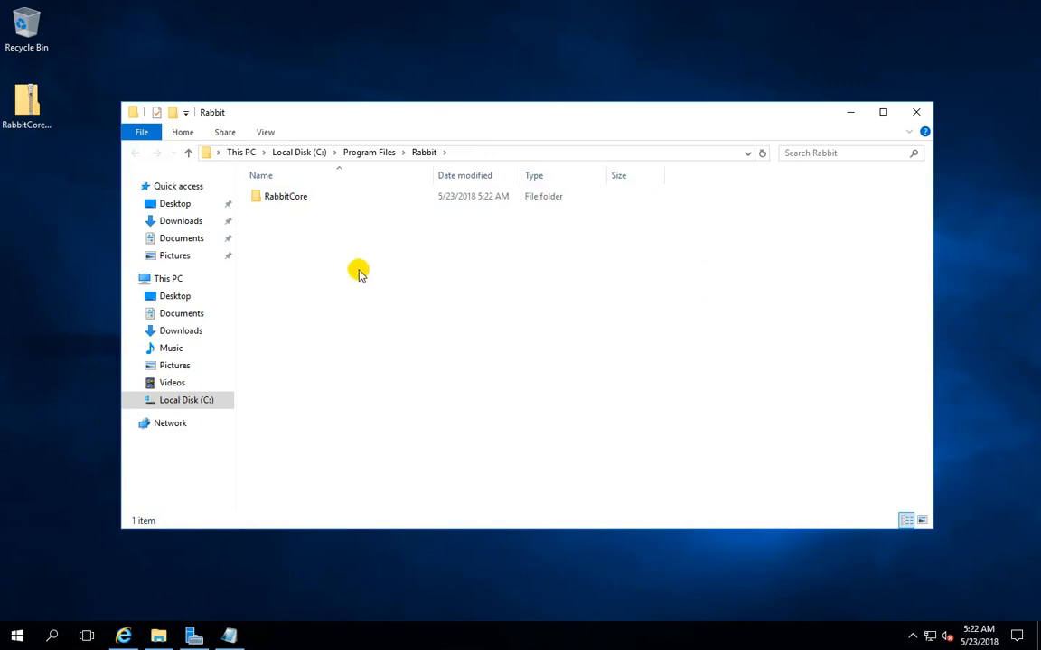
# Create a desktop shortcut for the Rabbit-qt application in the extracted RabbitCore folder
pyautogui.click(269, 198)
pyautogui.doubleClick(269, 198)
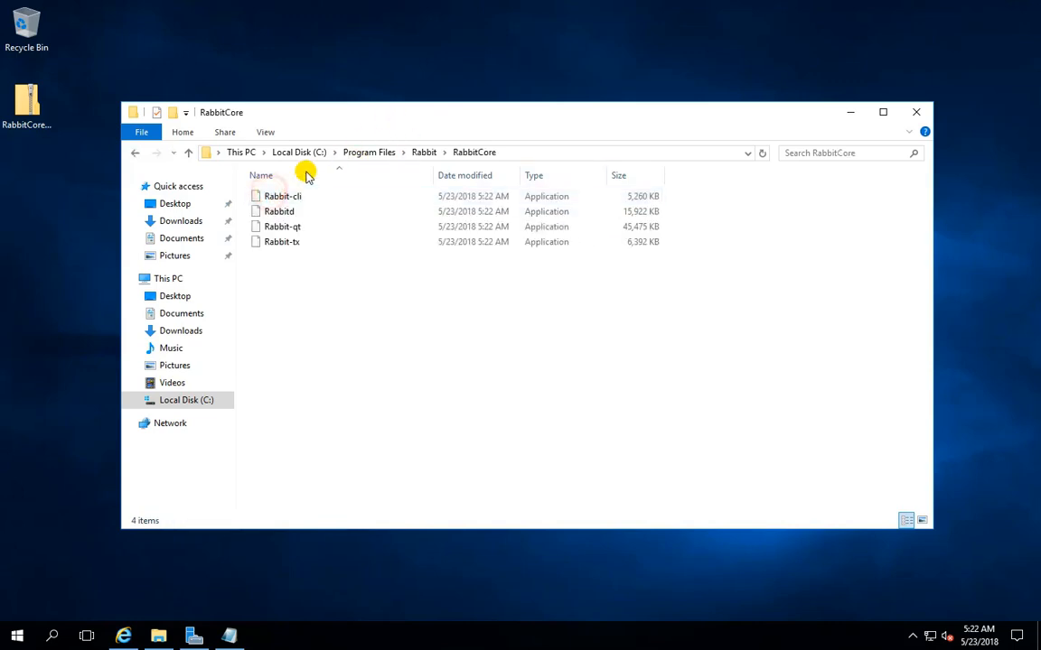
pyautogui.rightClick(292, 229)
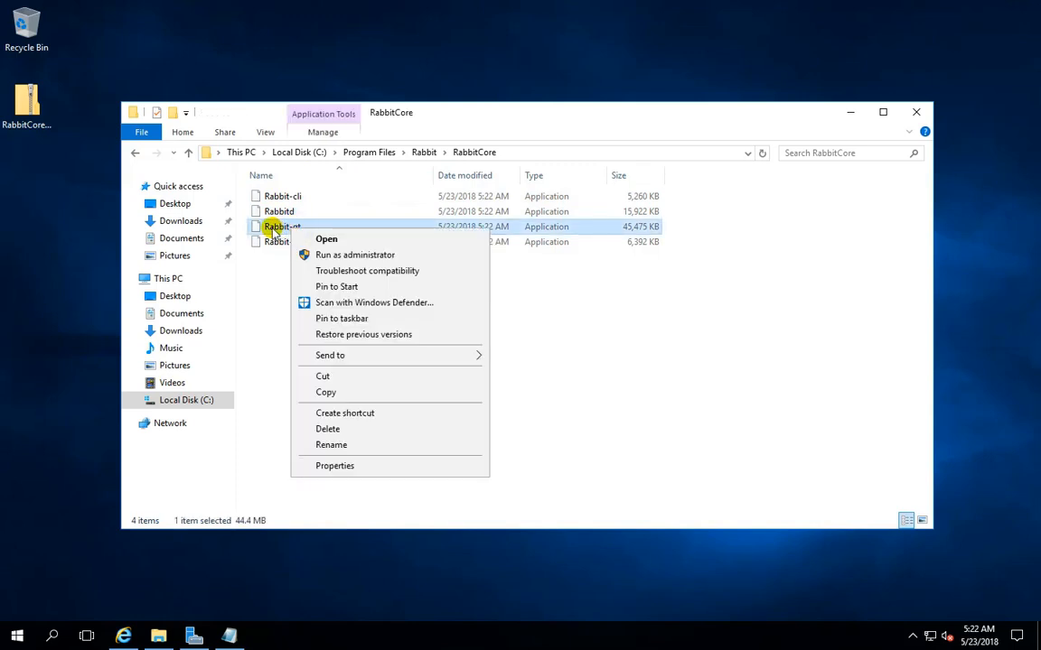
pyautogui.click(274, 300)
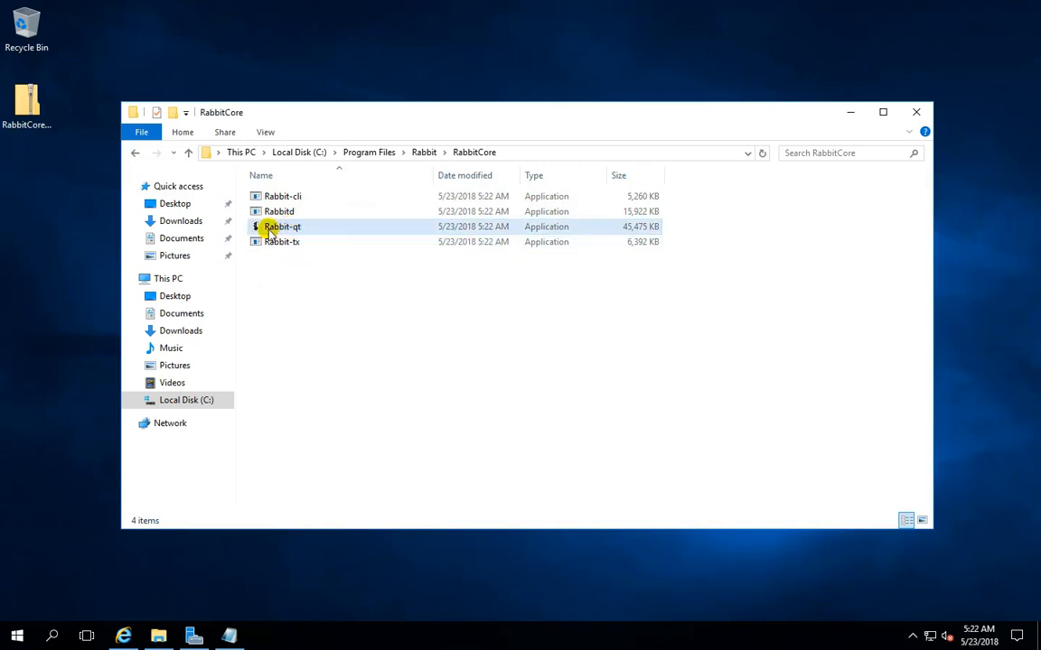
pyautogui.rightClick(289, 228)
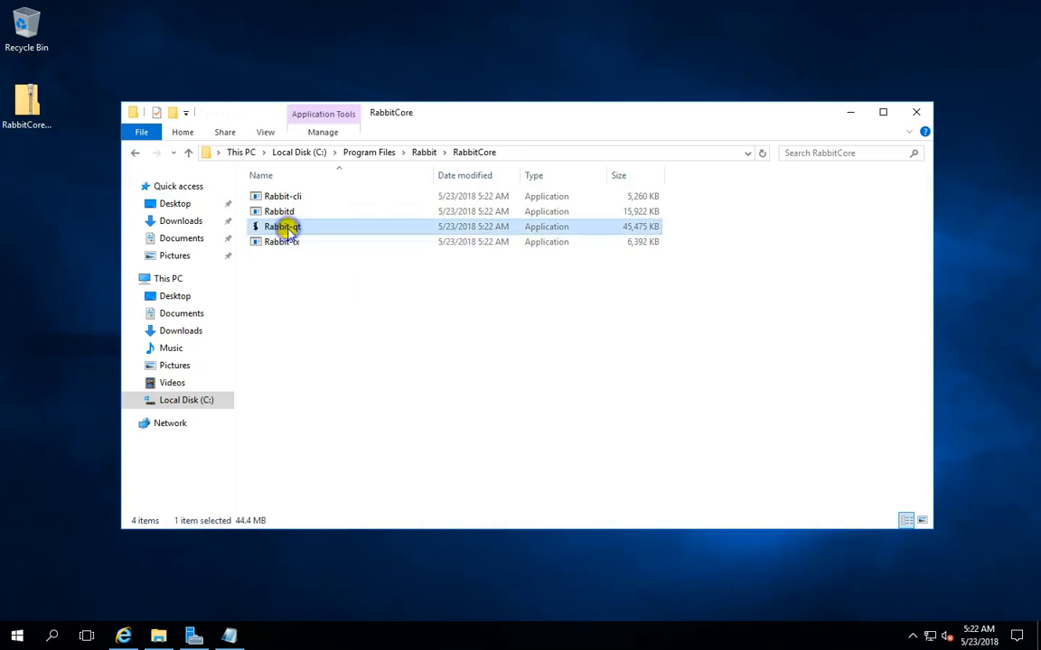
pyautogui.moveTo(369, 355)
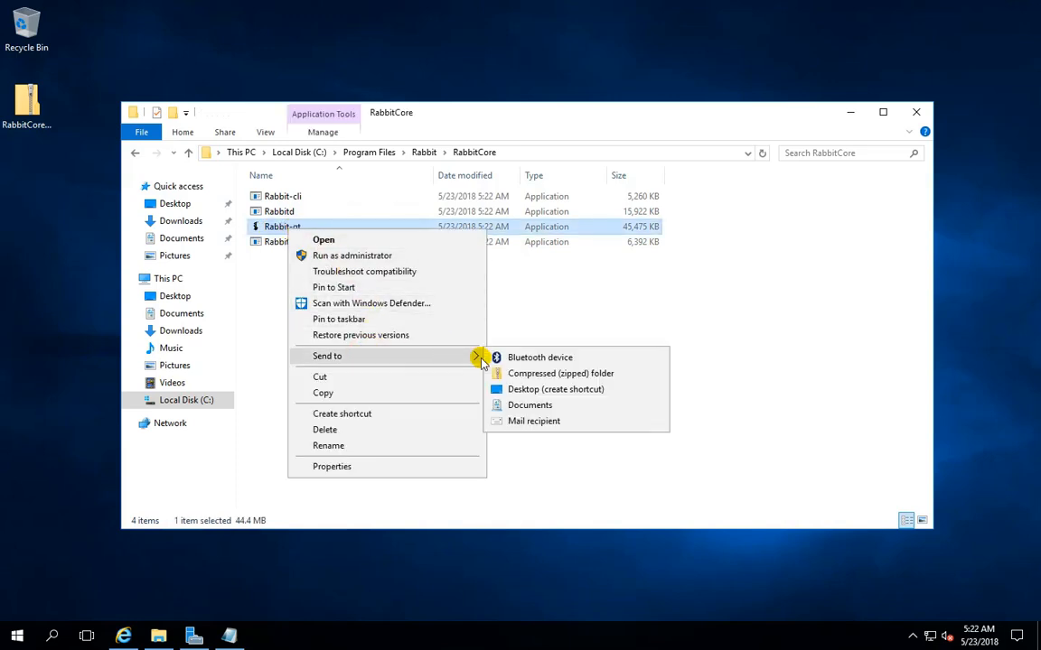
pyautogui.click(548, 389)
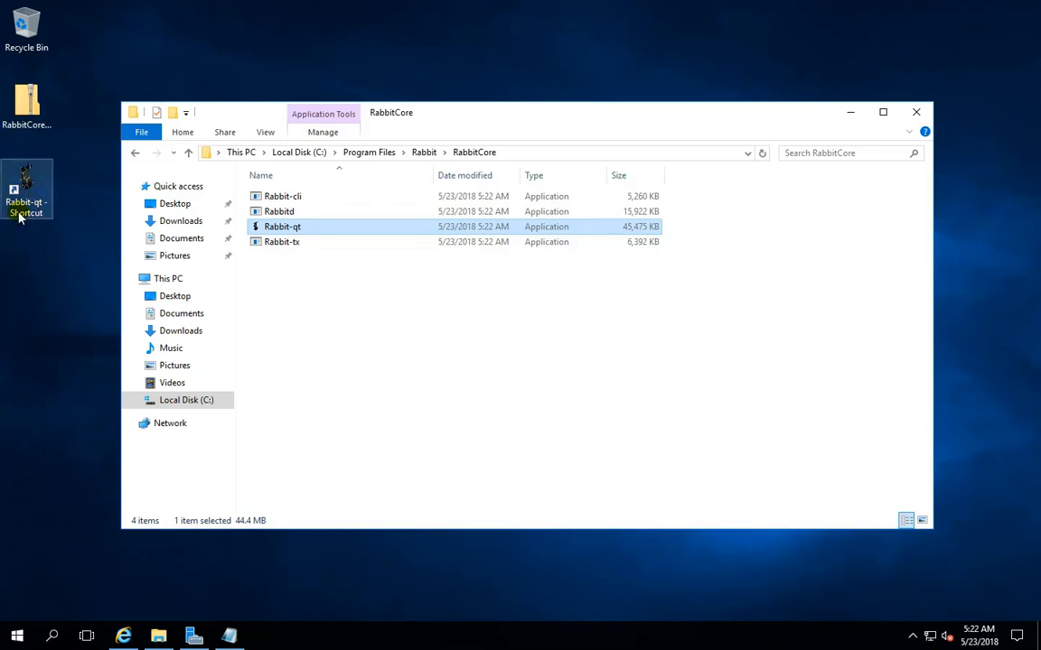
# Unblock the Rabbit-qt application in its file properties, apply the change and close the RabbitCore folder
pyautogui.rightClick(289, 231)
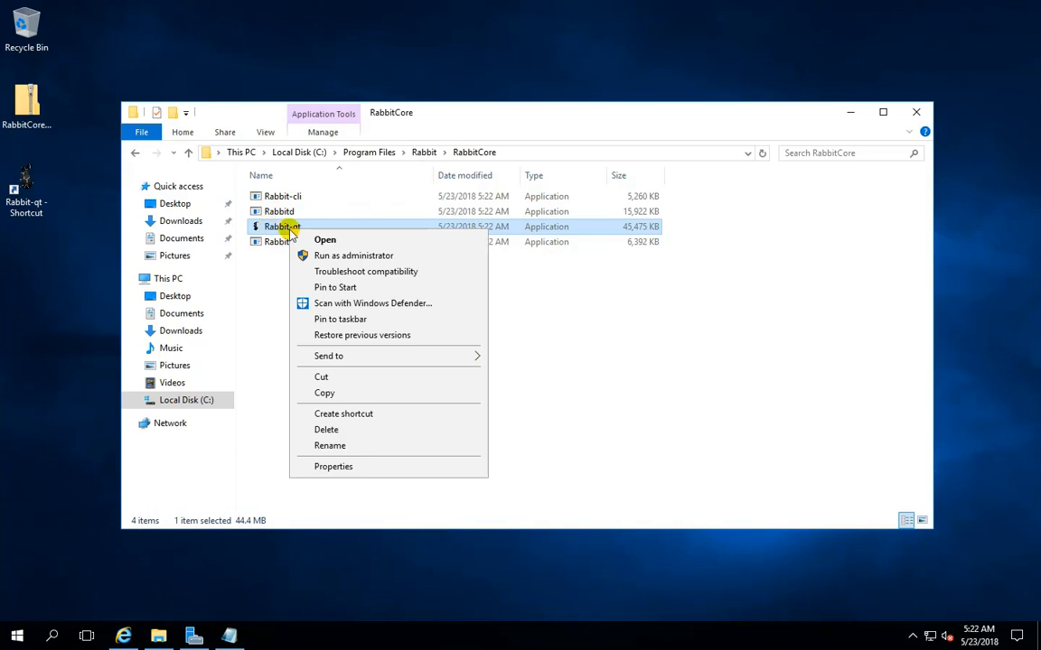
pyautogui.click(346, 466)
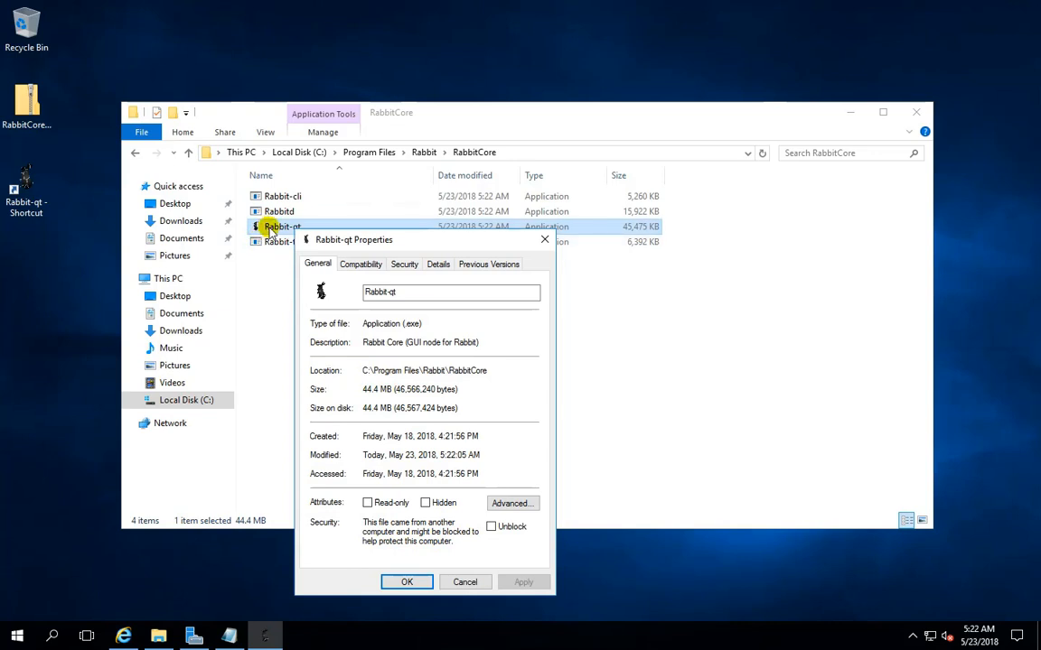
pyautogui.click(491, 527)
pyautogui.click(523, 582)
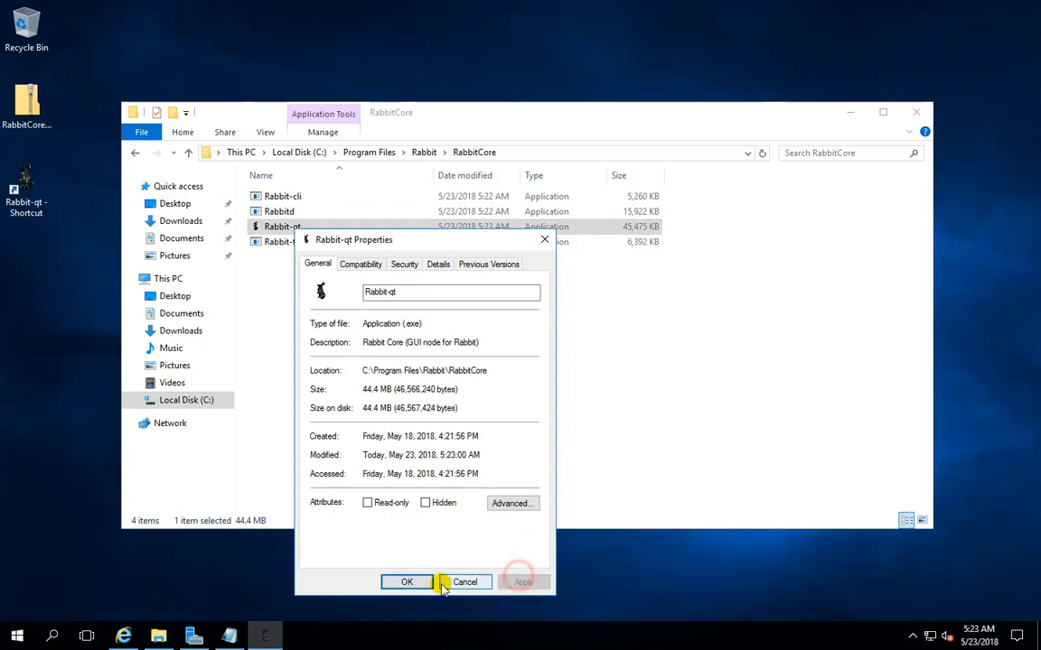
pyautogui.click(424, 581)
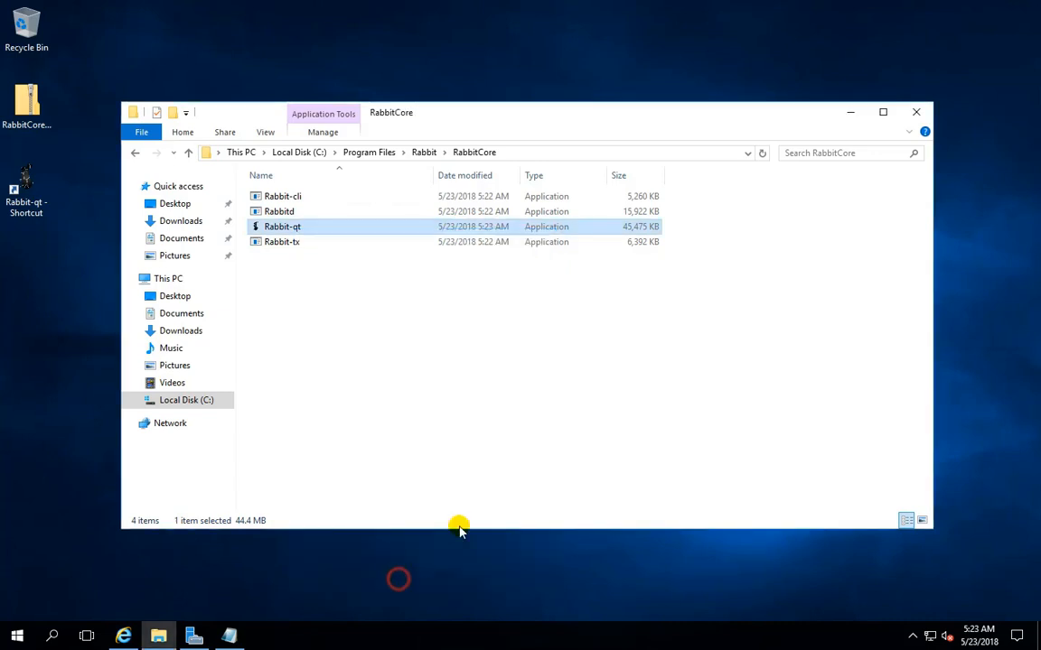
pyautogui.click(920, 113)
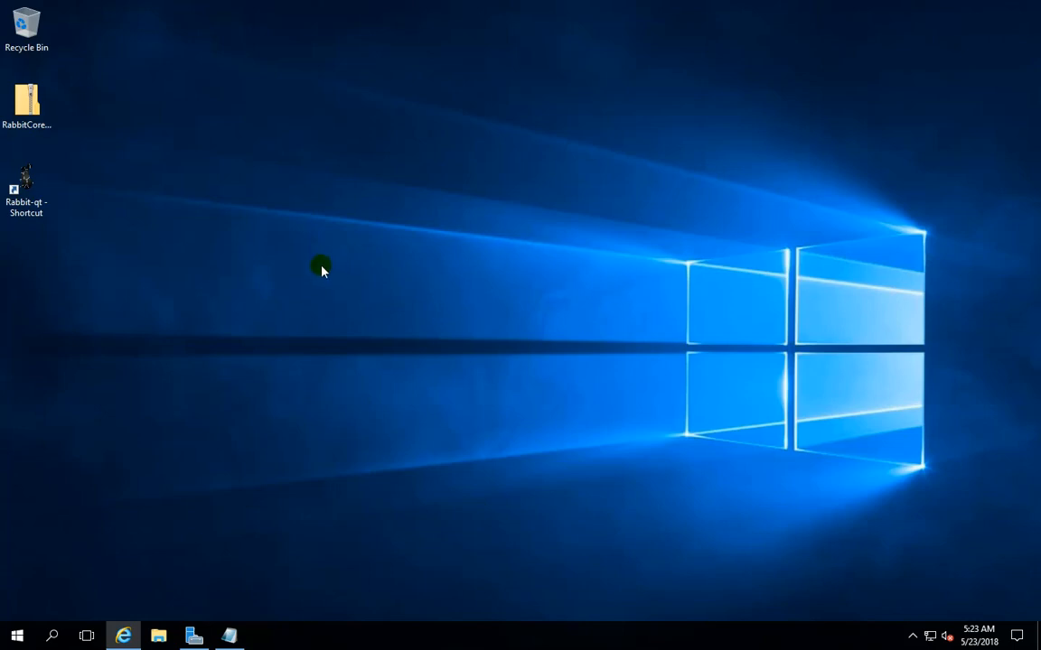
# Launch the Rabbit-qt wallet from its desktop shortcut, accept the default data directory and check the synchronization progress
pyautogui.doubleClick(24, 188)
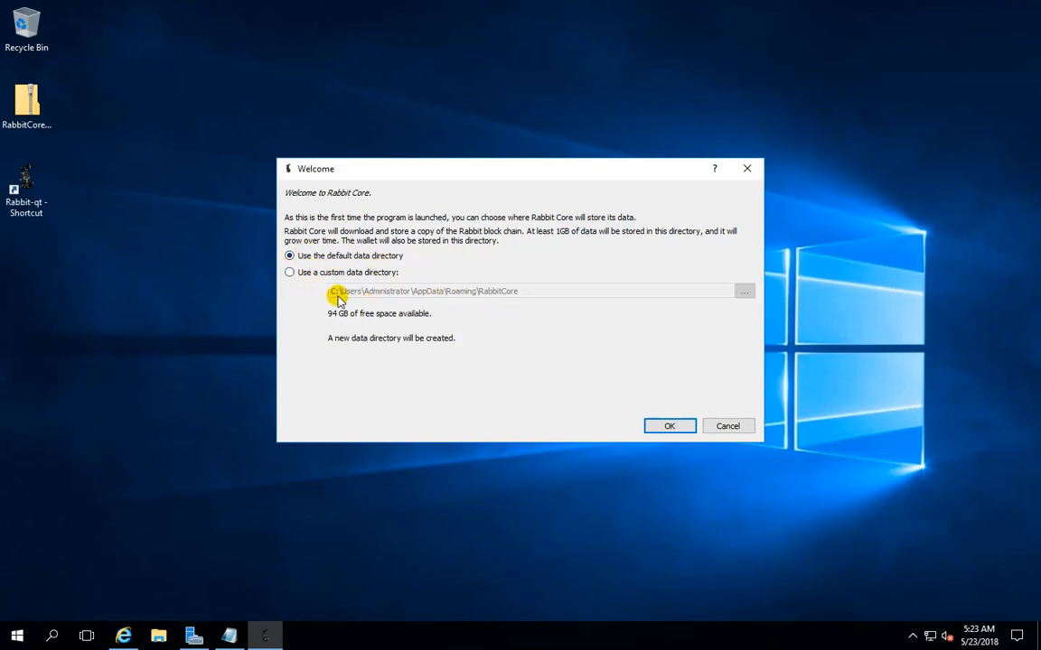
pyautogui.click(668, 427)
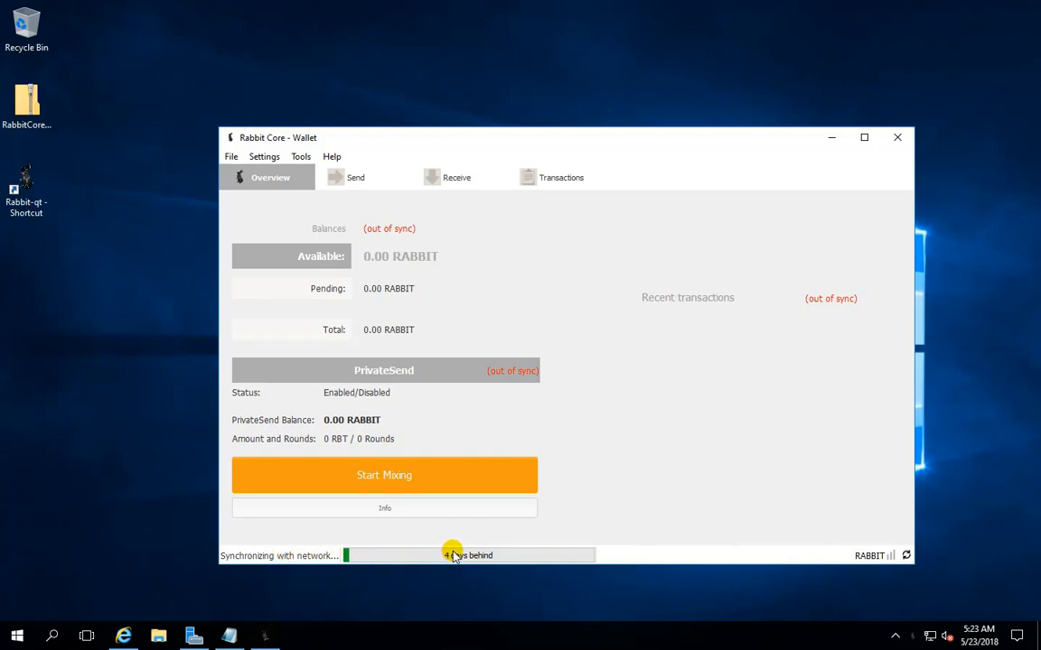
pyautogui.moveTo(454, 555)
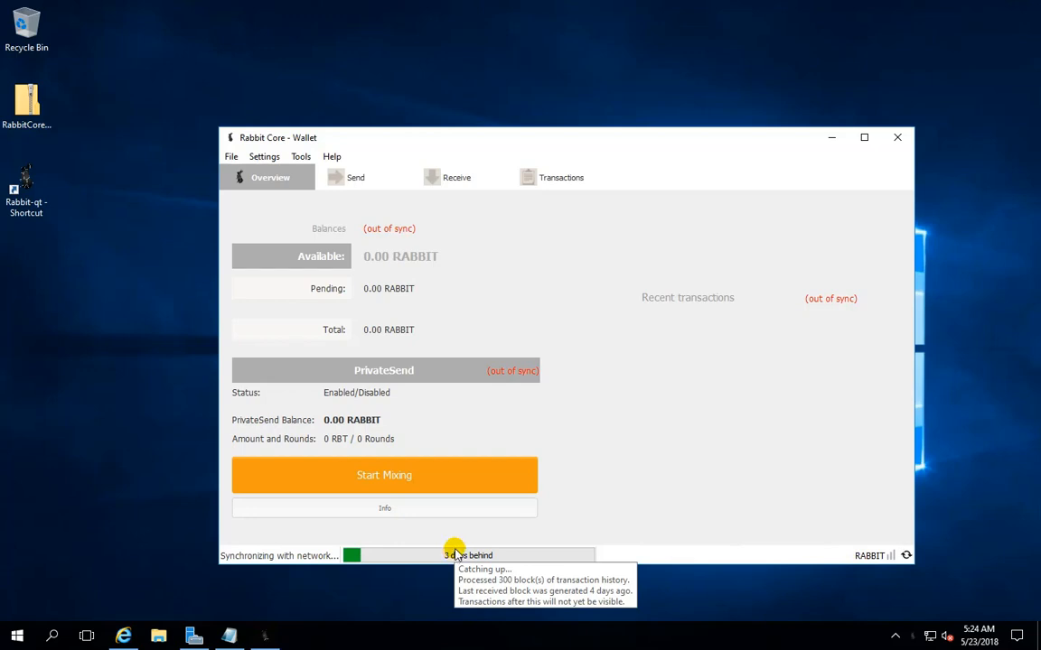
# Check the wallet's general, network and block chain information in the Tools window, and close it
pyautogui.click(331, 157)
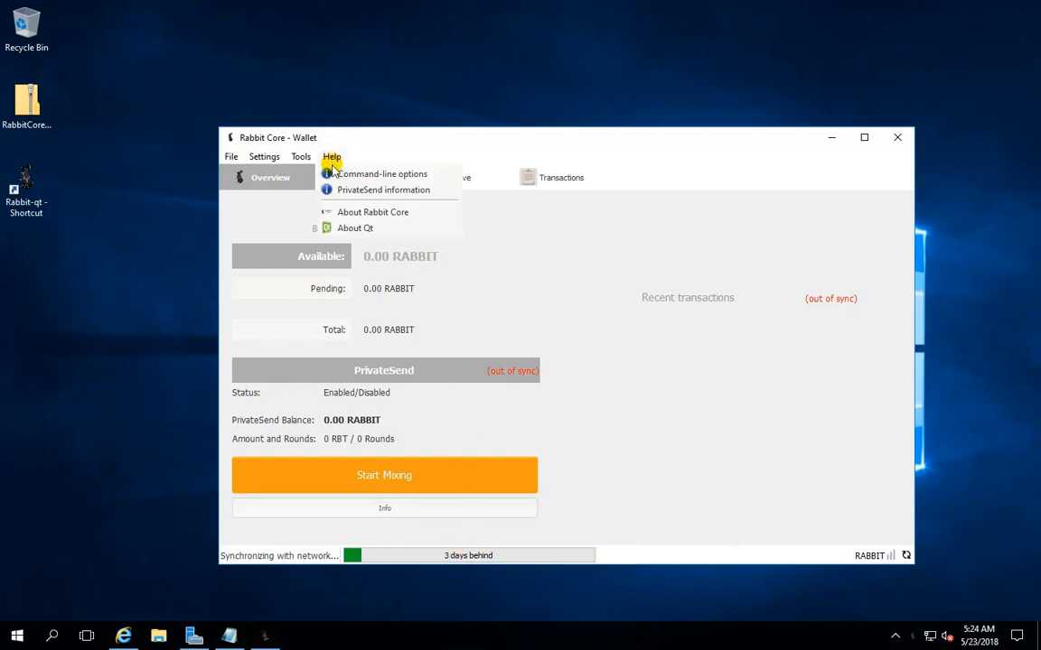
pyautogui.moveTo(298, 156)
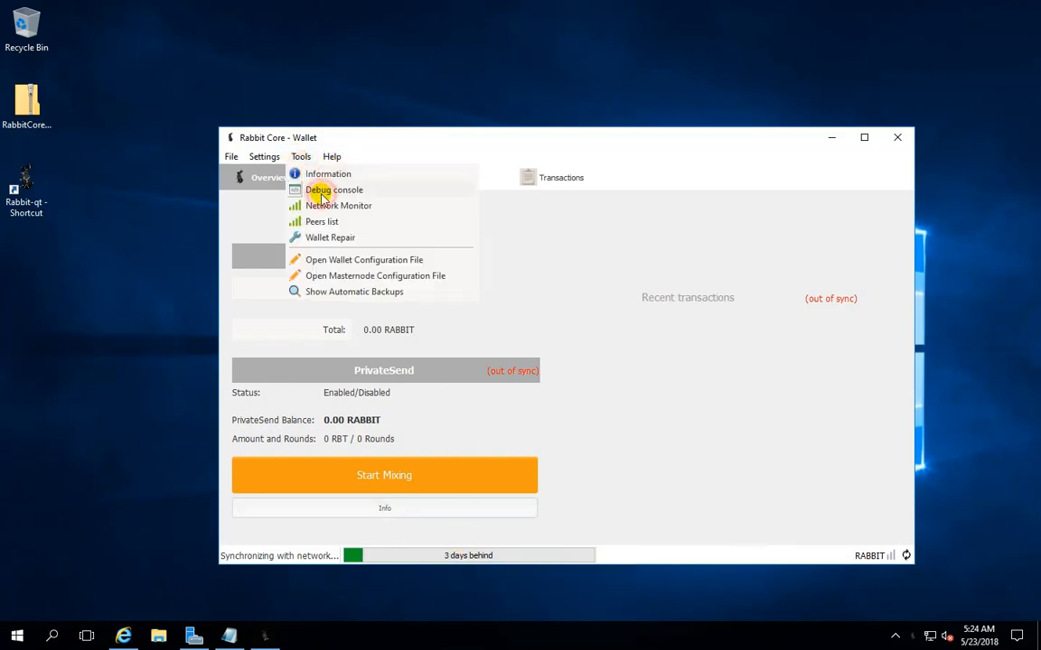
pyautogui.click(322, 194)
pyautogui.click(286, 189)
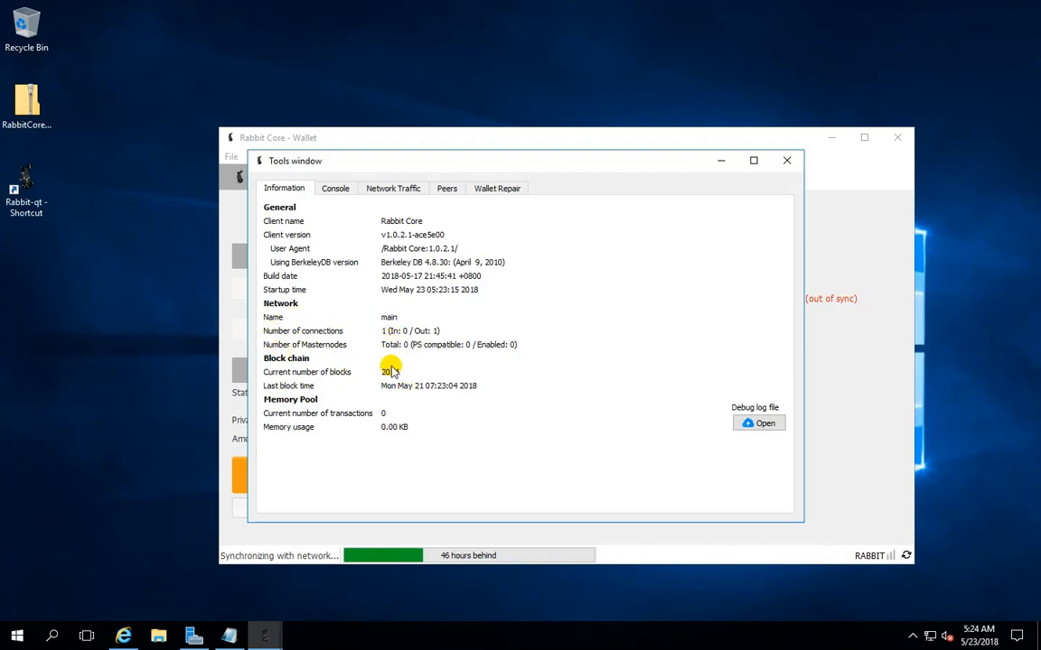
pyautogui.click(785, 161)
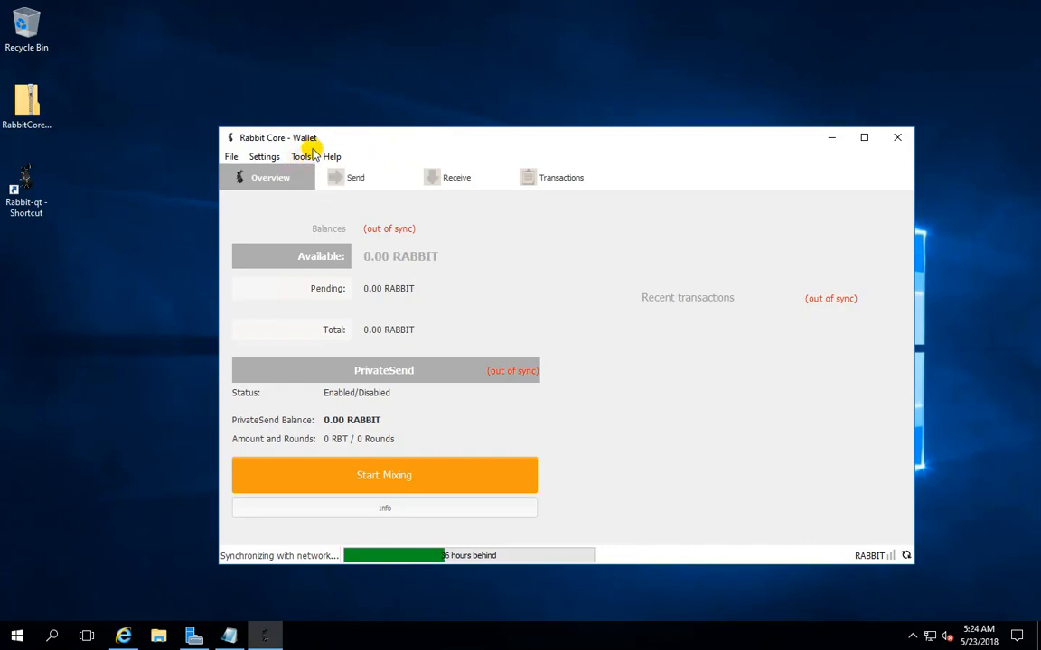
# Label the existing unlabelled receiving address FromPresale
pyautogui.click(230, 157)
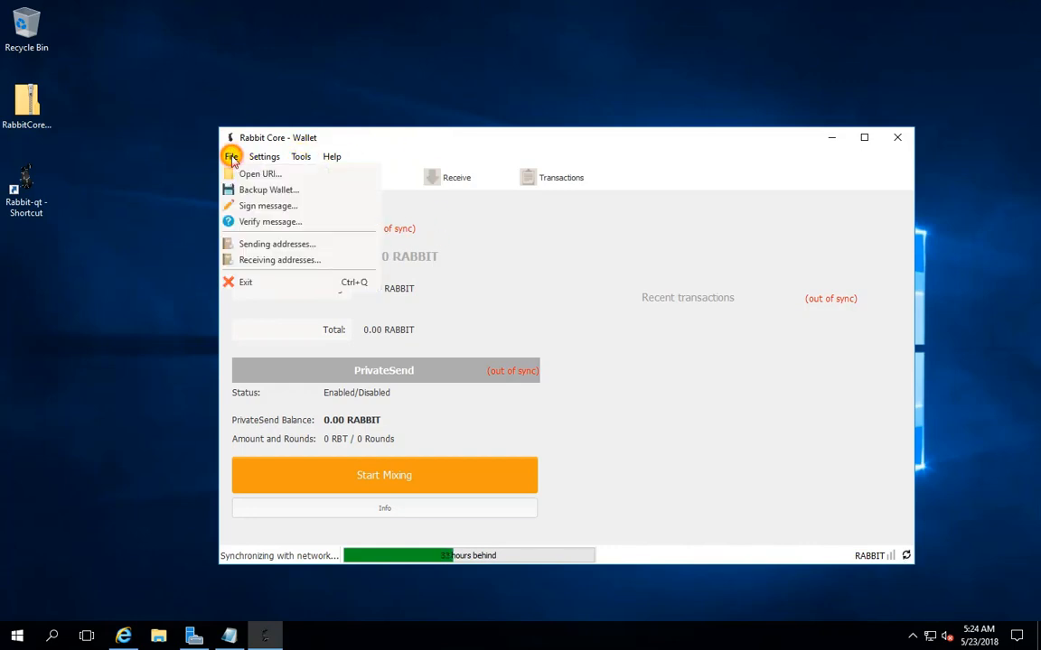
pyautogui.click(271, 260)
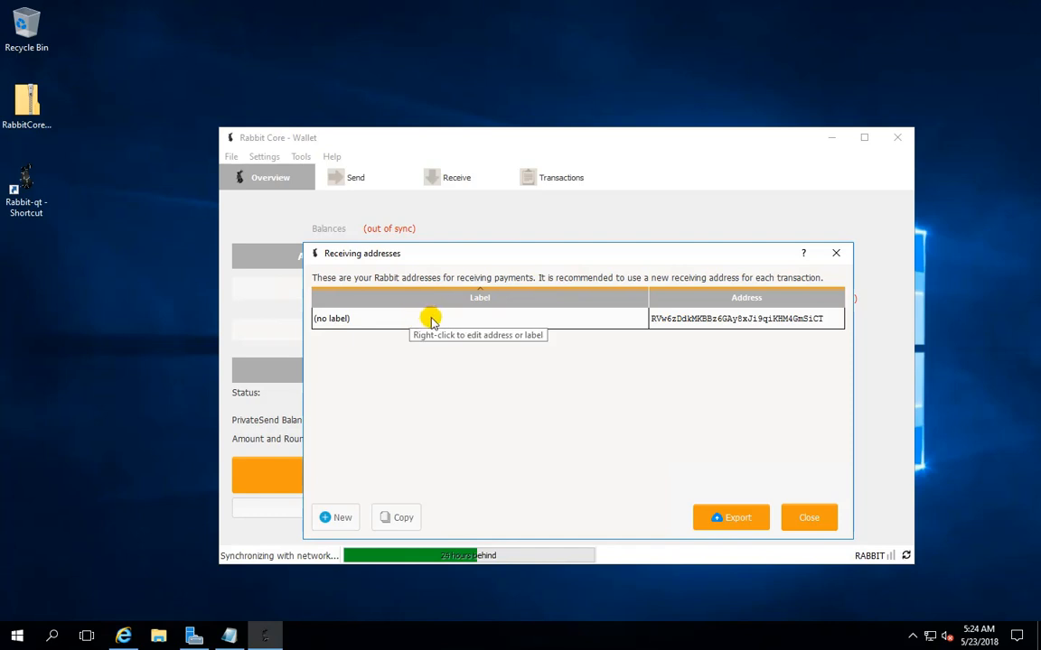
pyautogui.rightClick(360, 322)
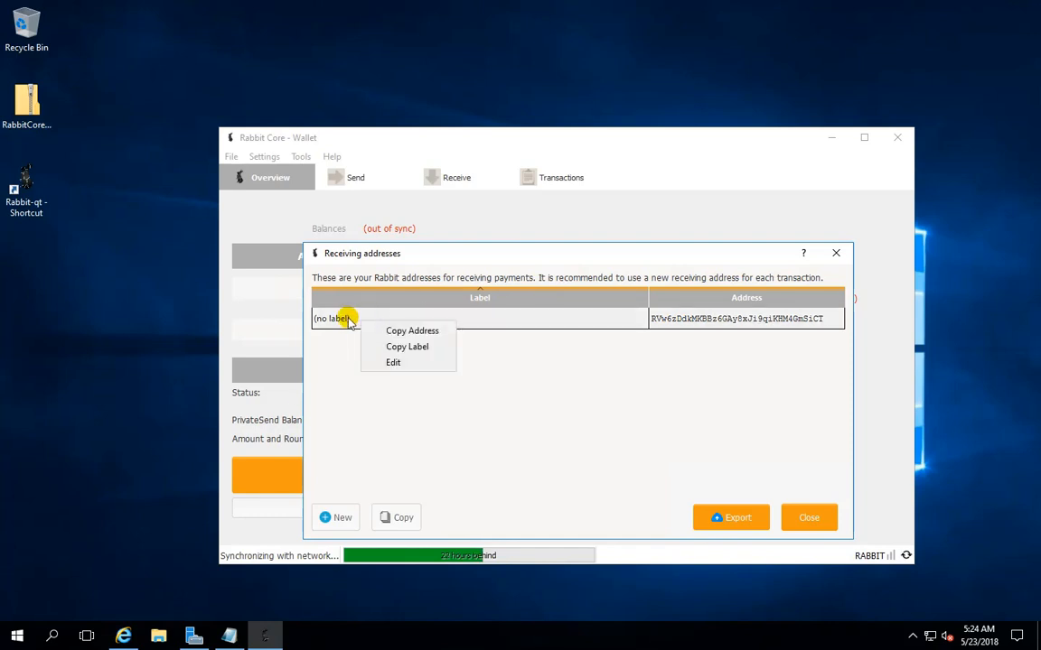
pyautogui.click(411, 366)
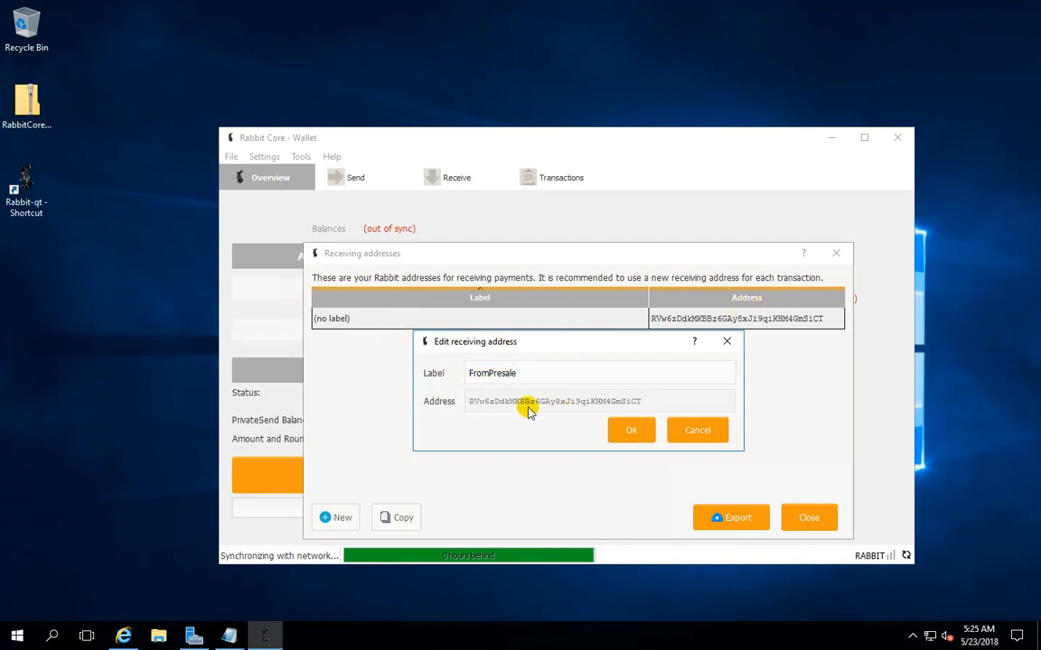
pyautogui.click(623, 424)
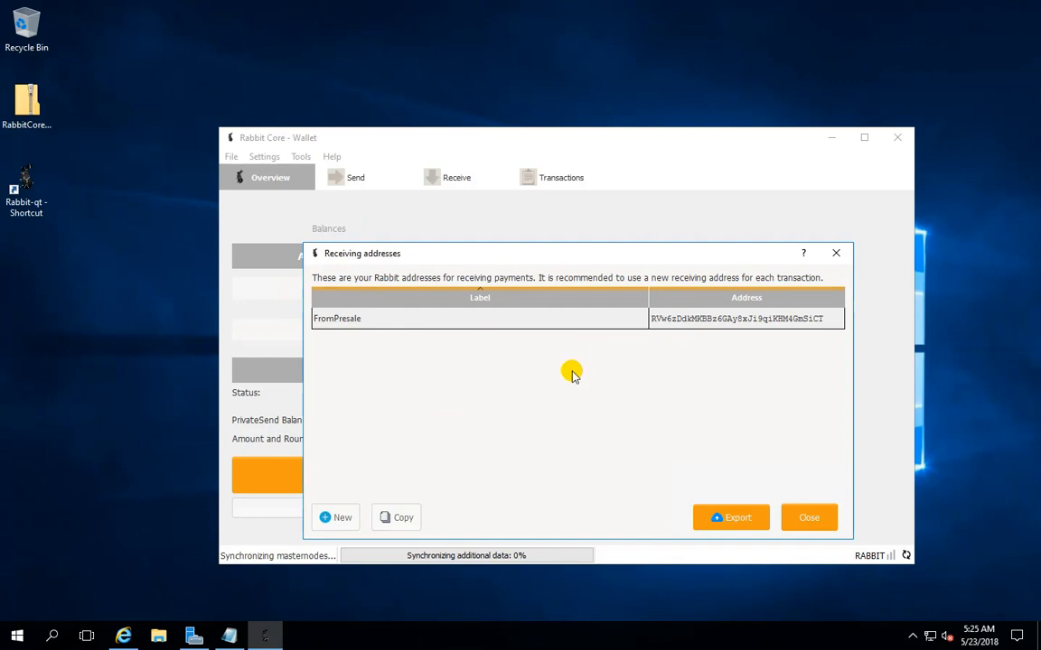
# Create a new receiving address labelled MN1 and close the list of receiving addresses
pyautogui.click(336, 519)
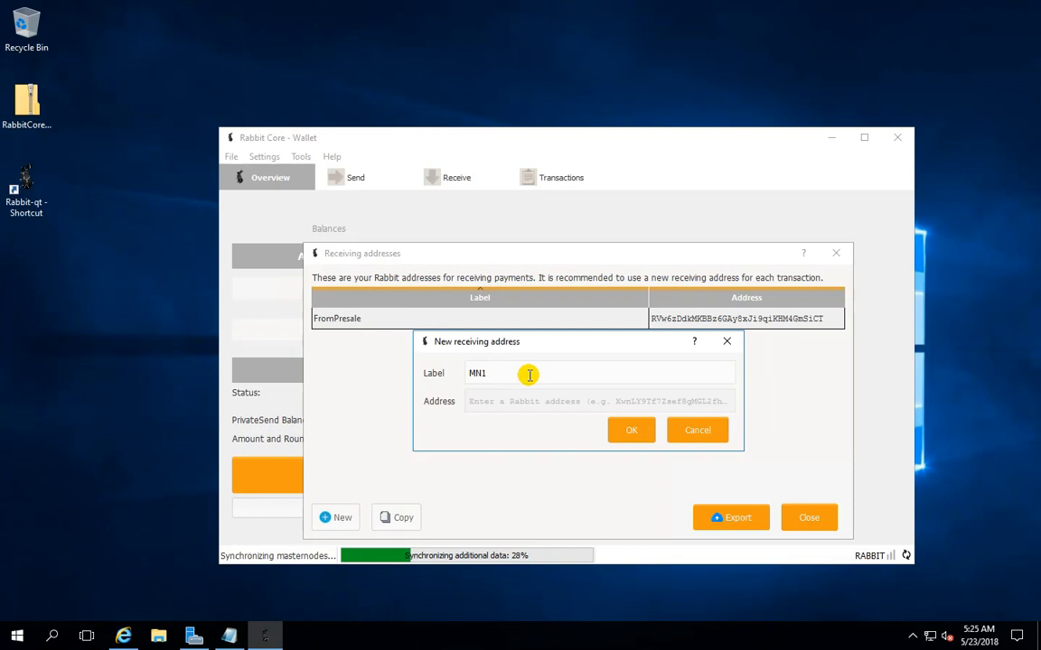
pyautogui.click(632, 430)
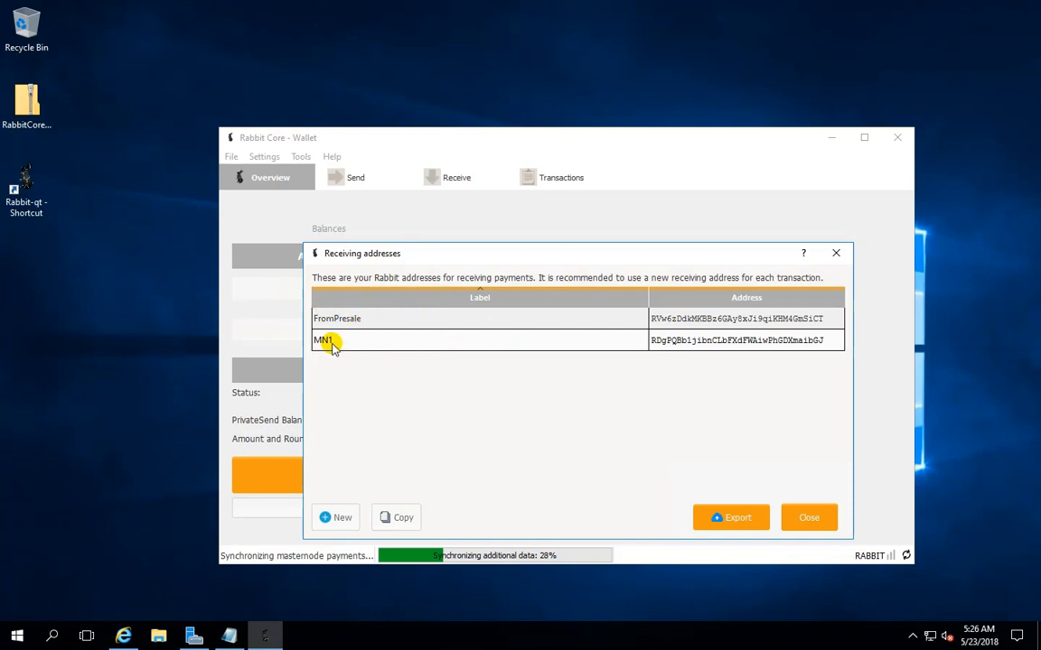
pyautogui.click(359, 343)
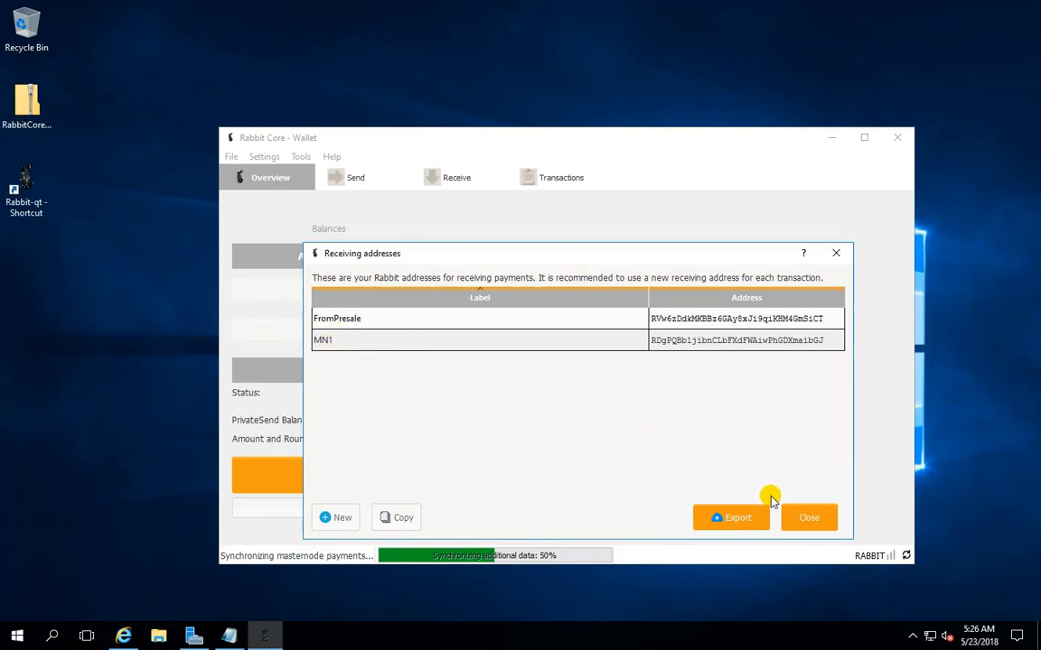
pyautogui.click(817, 523)
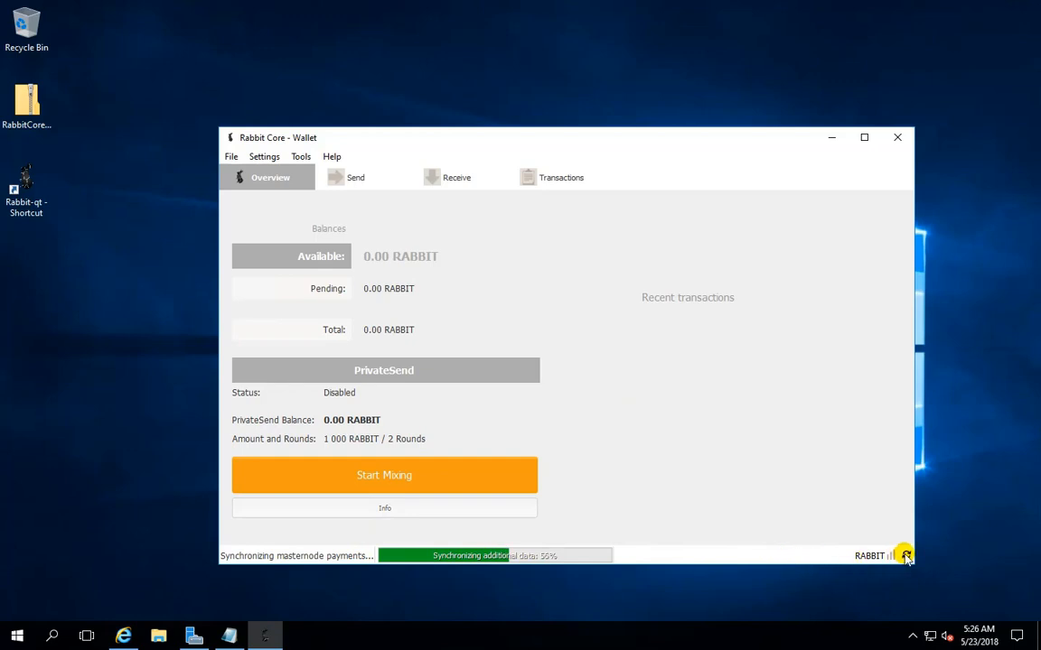
# Encrypt the wallet with a new passphrase, confirm the encryption, and relaunch Rabbit-qt from its desktop shortcut
pyautogui.moveTo(906, 557)
pyautogui.click(300, 157)
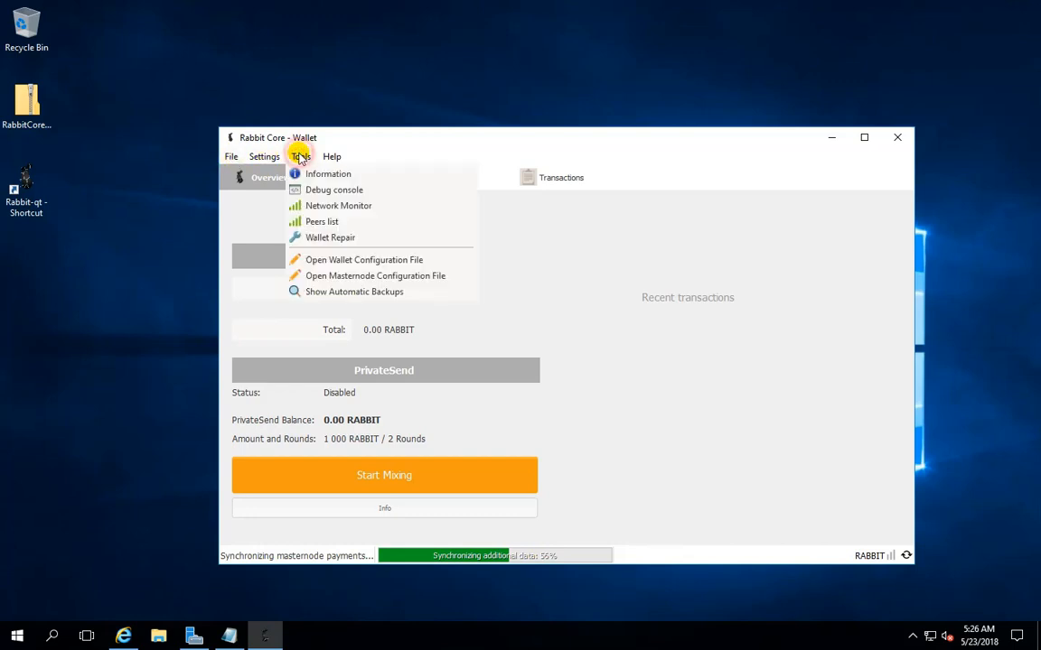
pyautogui.moveTo(258, 157)
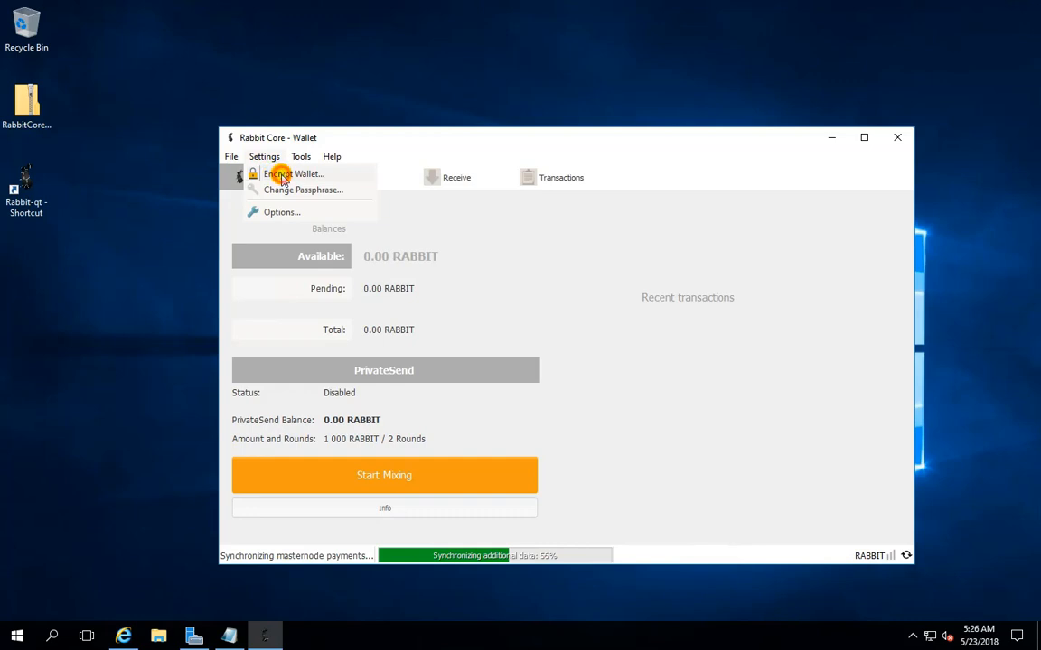
pyautogui.click(280, 175)
pyautogui.click(519, 387)
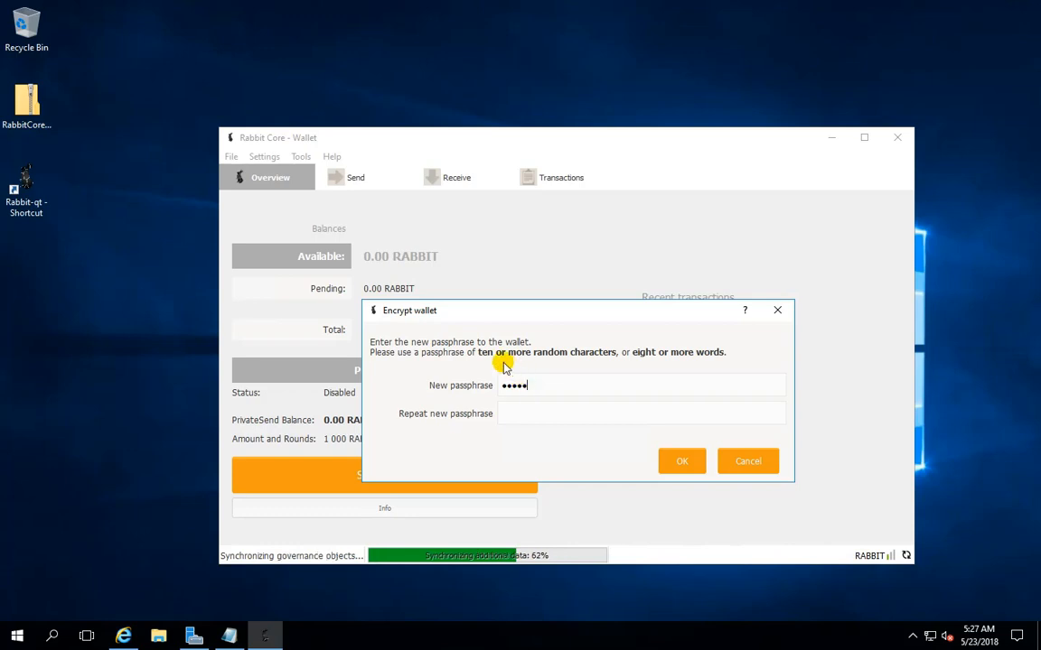
pyautogui.click(520, 414)
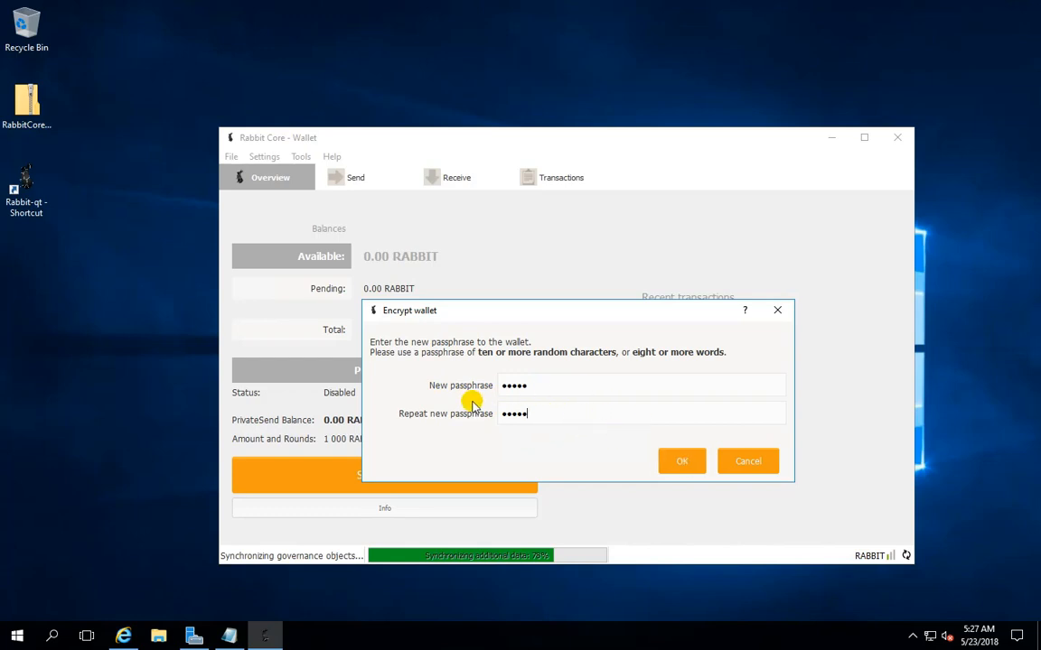
pyautogui.click(681, 459)
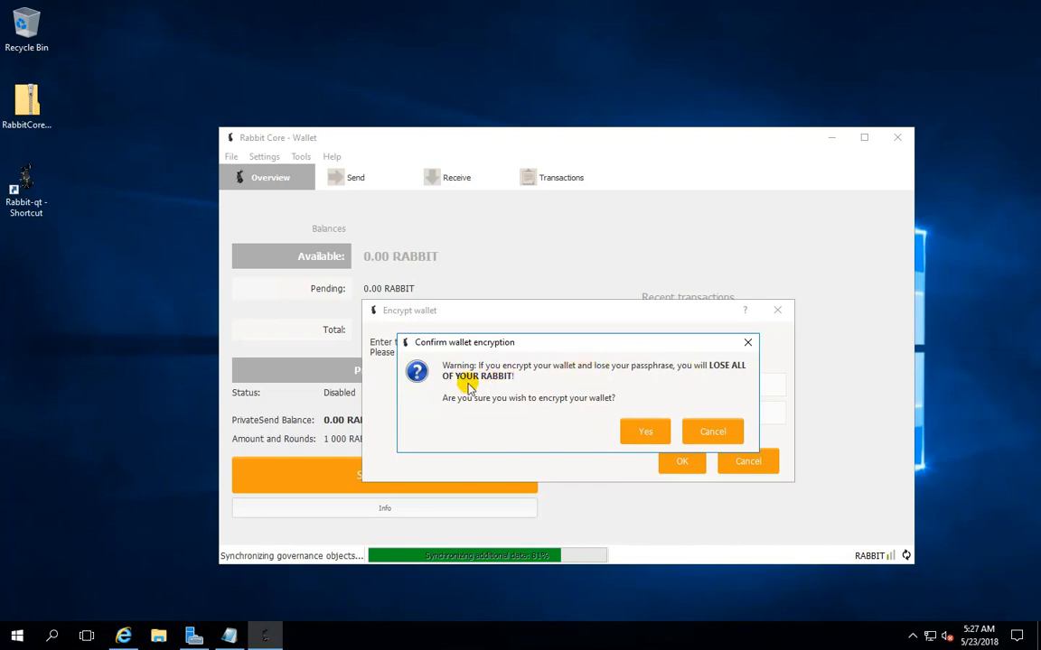
pyautogui.click(645, 436)
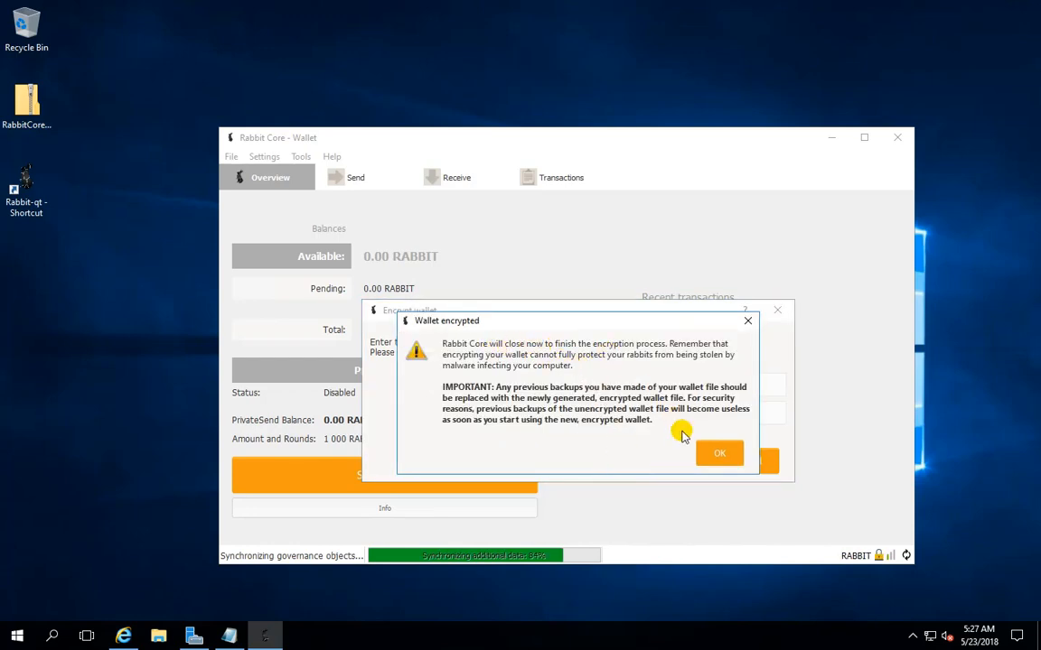
pyautogui.click(720, 454)
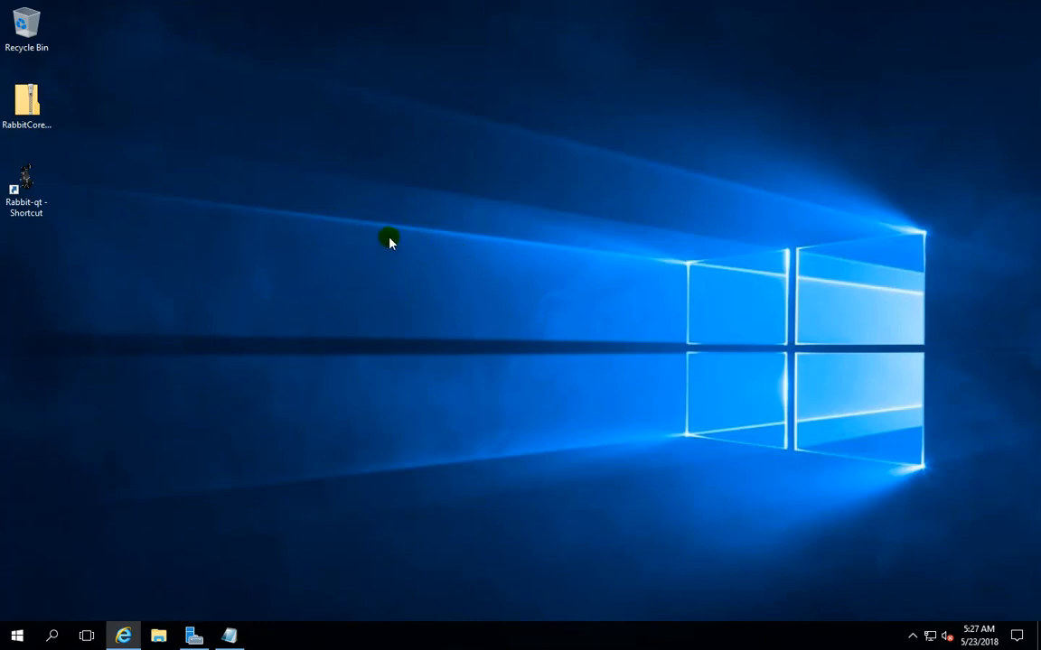
pyautogui.doubleClick(28, 190)
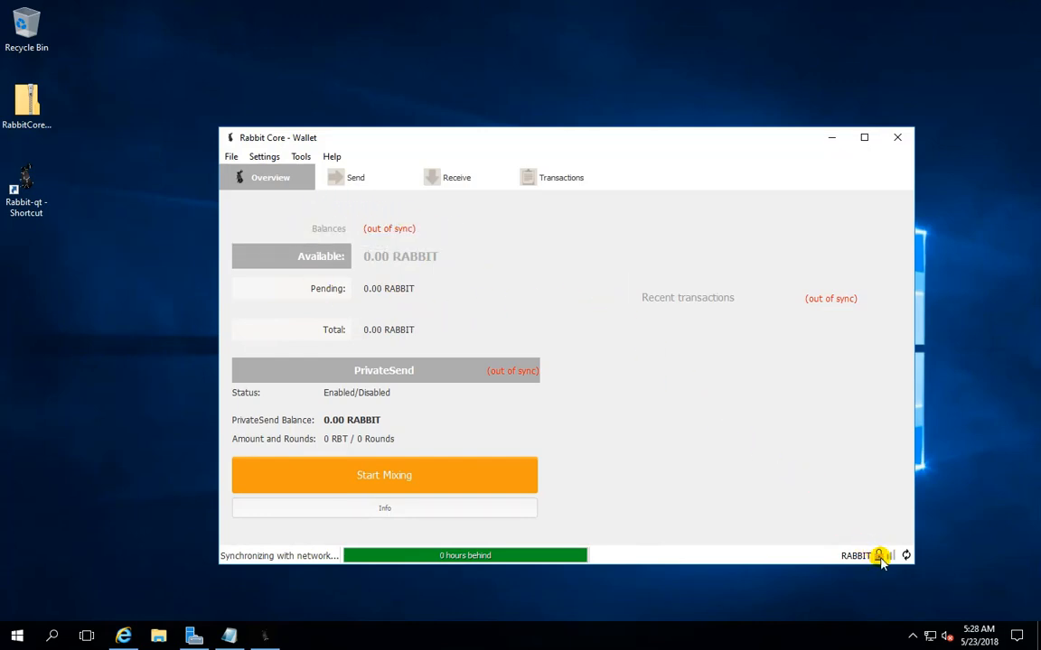
pyautogui.moveTo(881, 560)
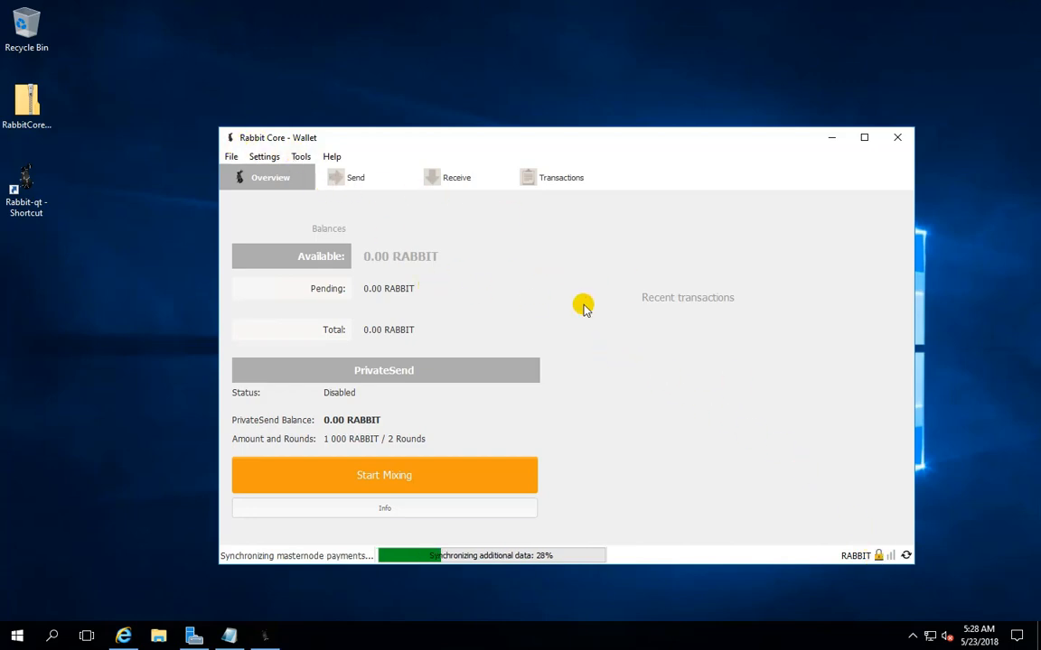
# Back up the wallet to the Desktop as Rabbit_05-23-18_wallet.dat
pyautogui.click(231, 157)
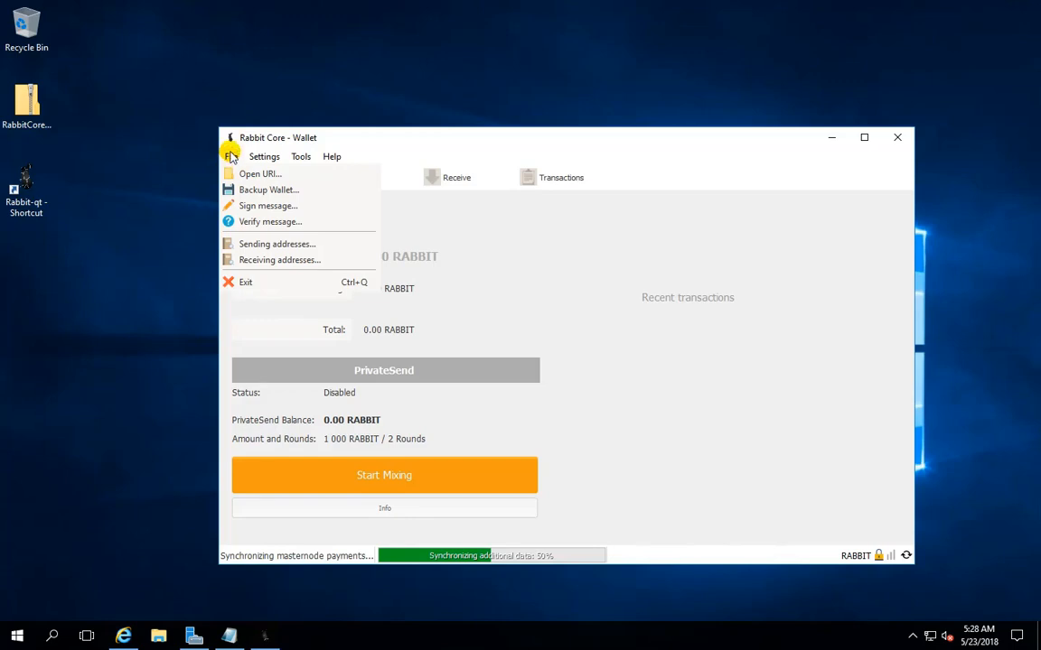
pyautogui.click(262, 192)
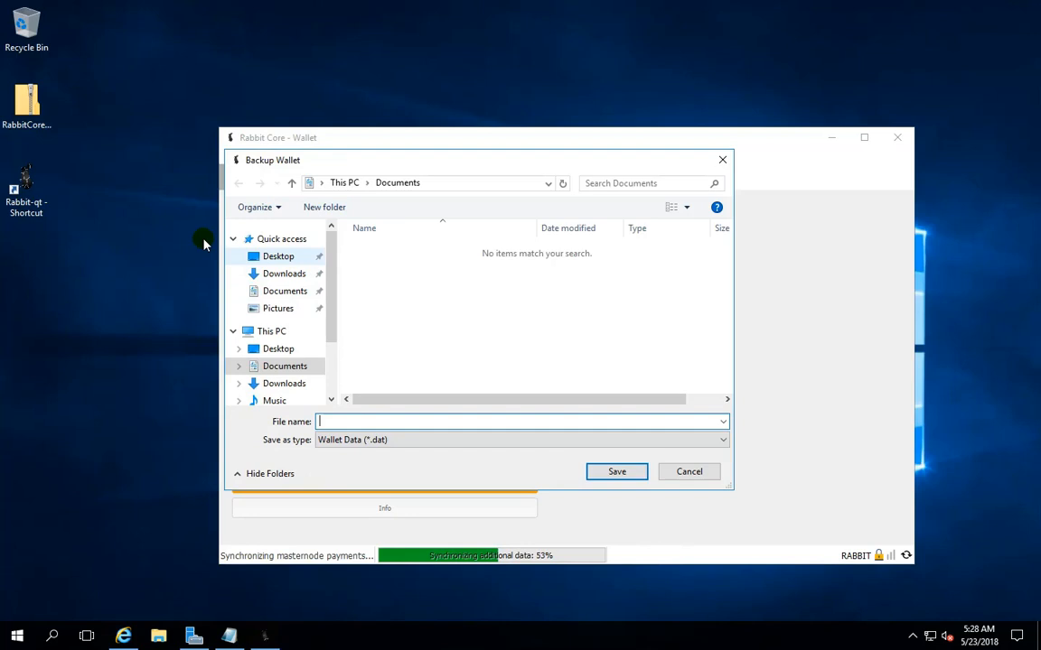
pyautogui.click(275, 257)
pyautogui.click(371, 421)
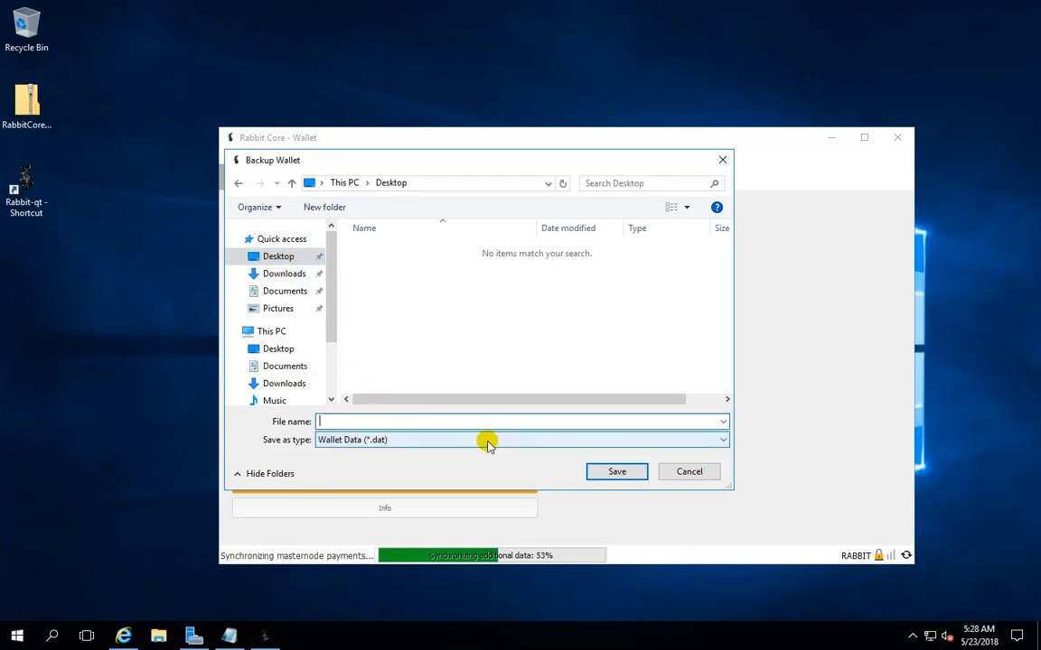
pyautogui.write('Rabbit')
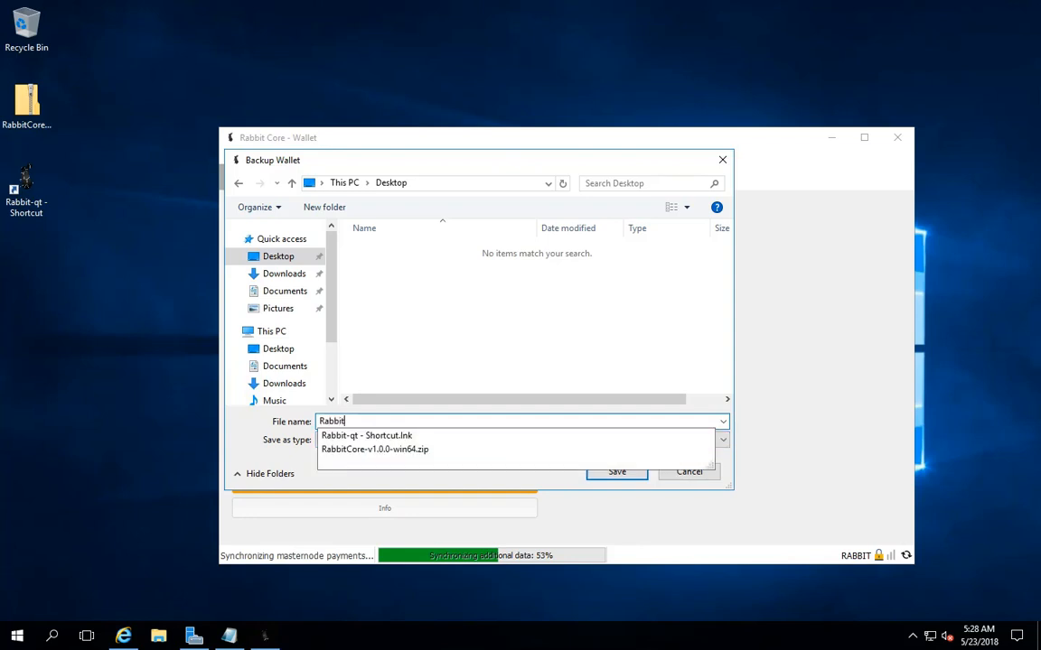
pyautogui.write('_')
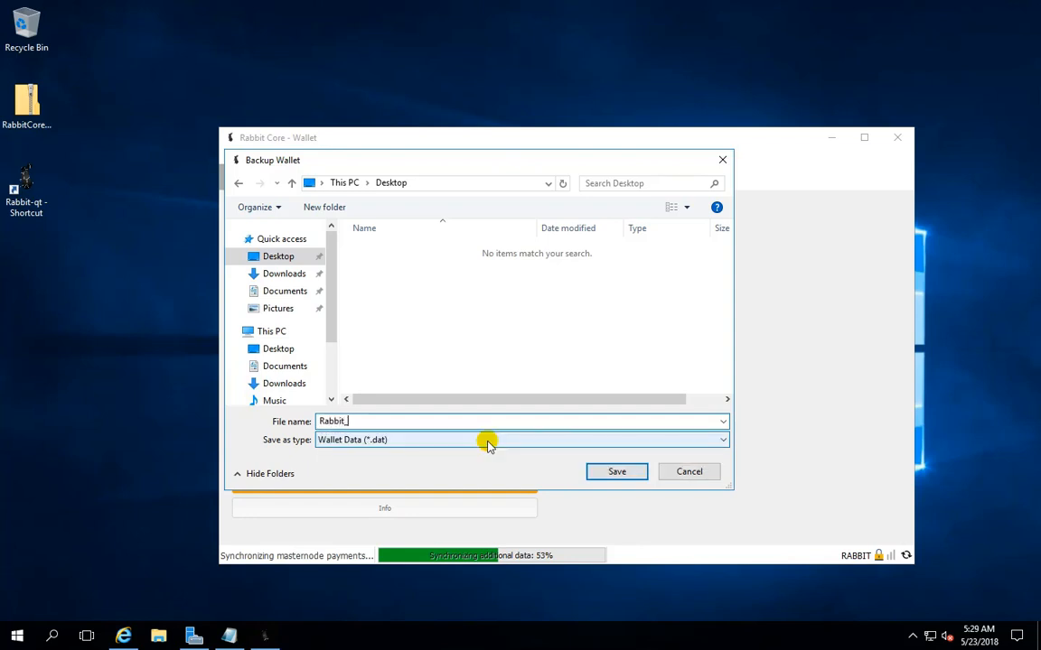
pyautogui.write('05-23-18_wallet.da')
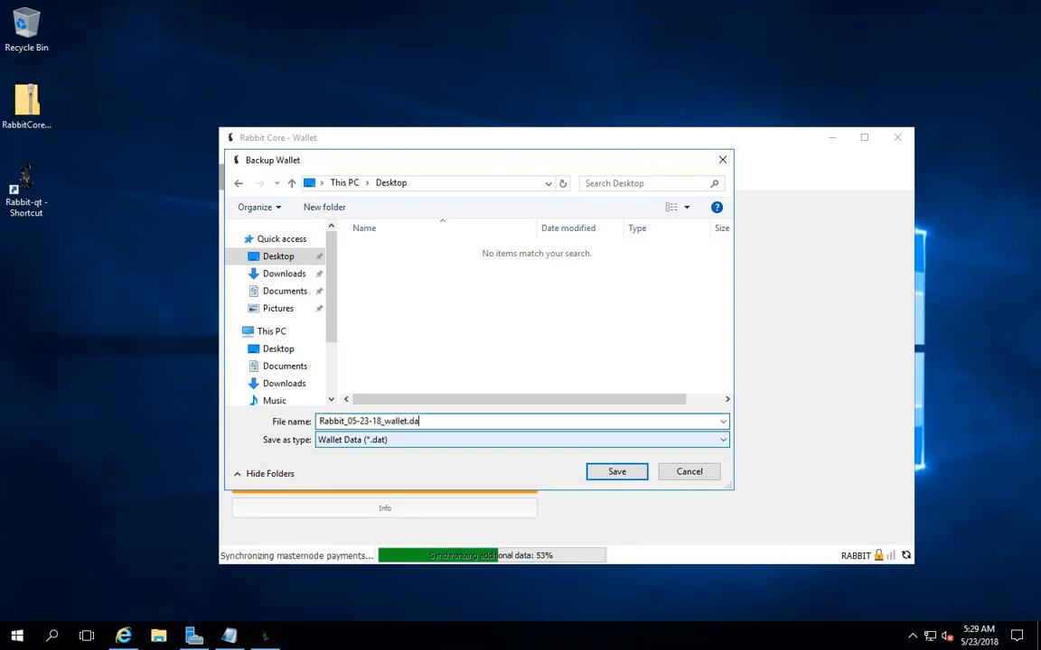
pyautogui.write('t')
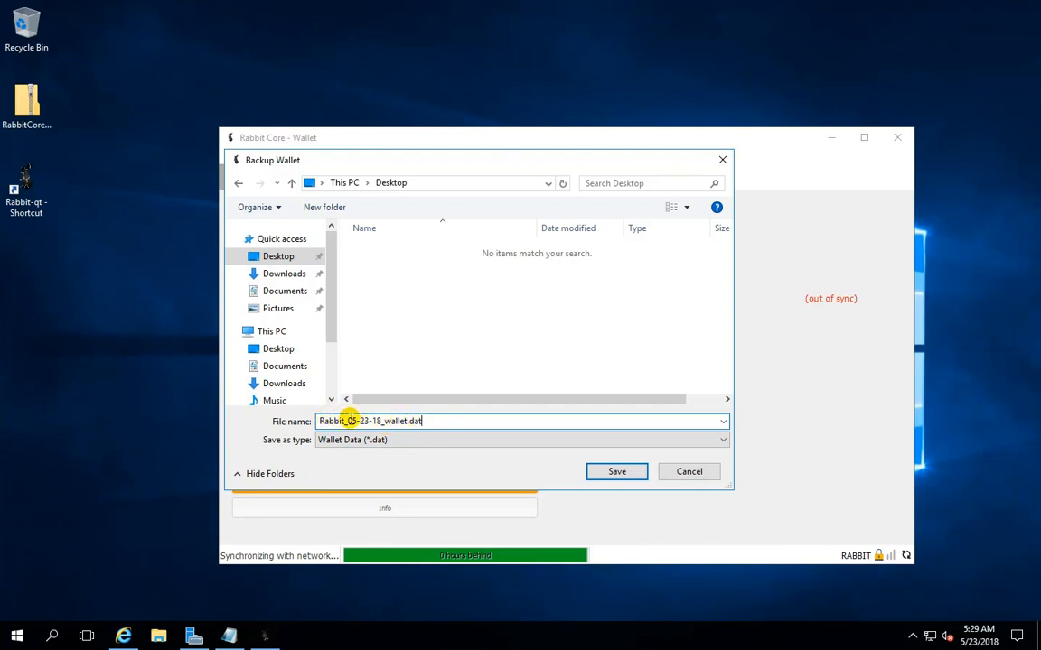
pyautogui.click(611, 473)
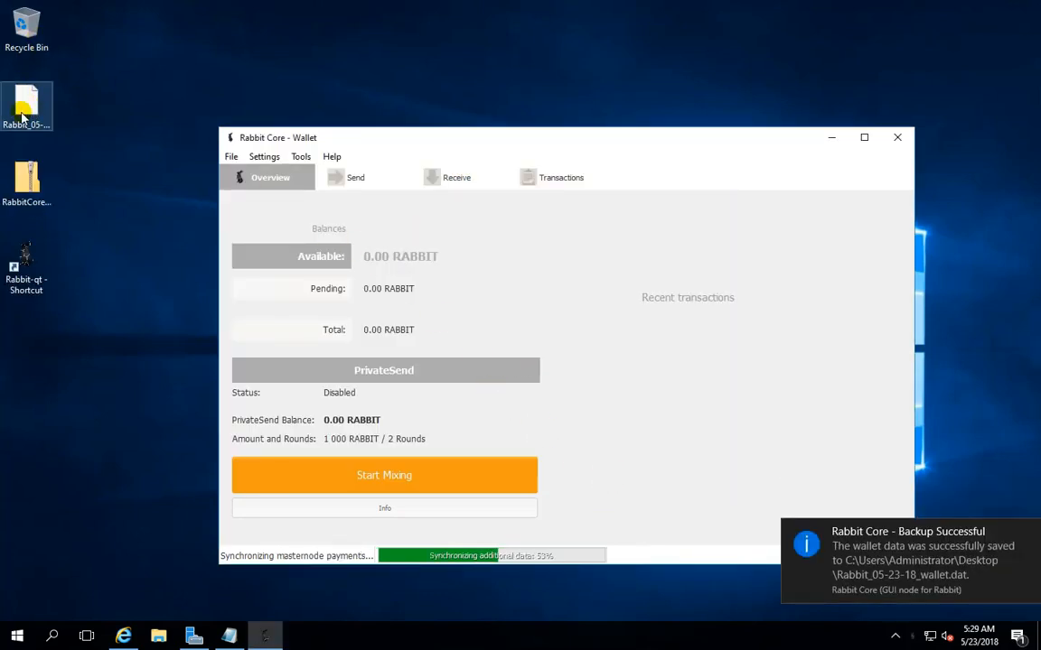
# Select the Rabbit_05-23-18_wallet.dat backup on the desktop and check its file details
pyautogui.click(36, 107)
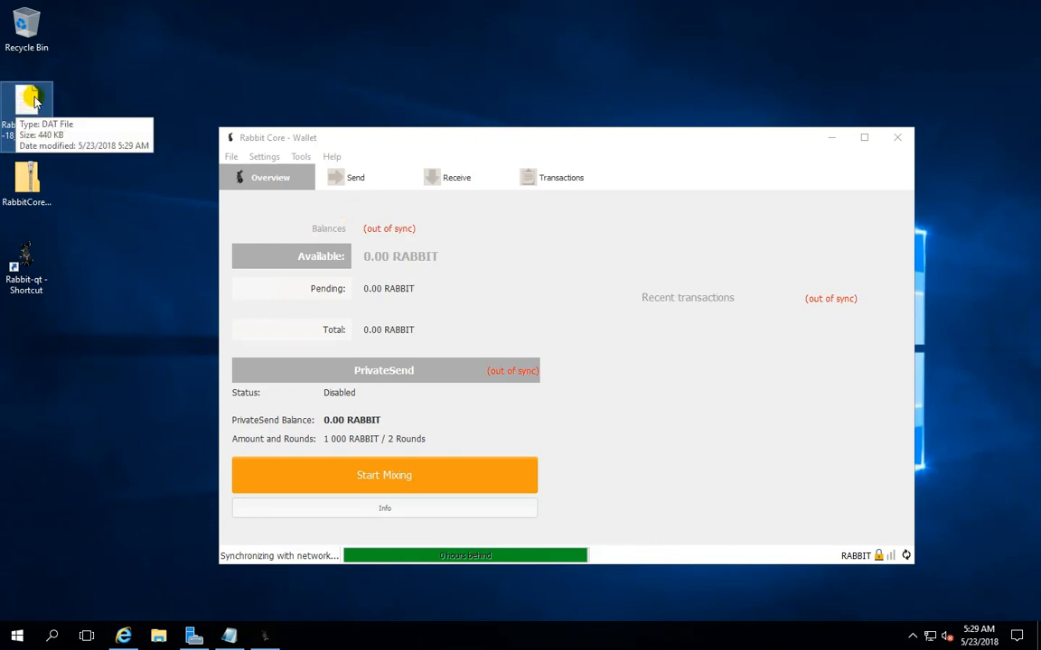
pyautogui.click(36, 103)
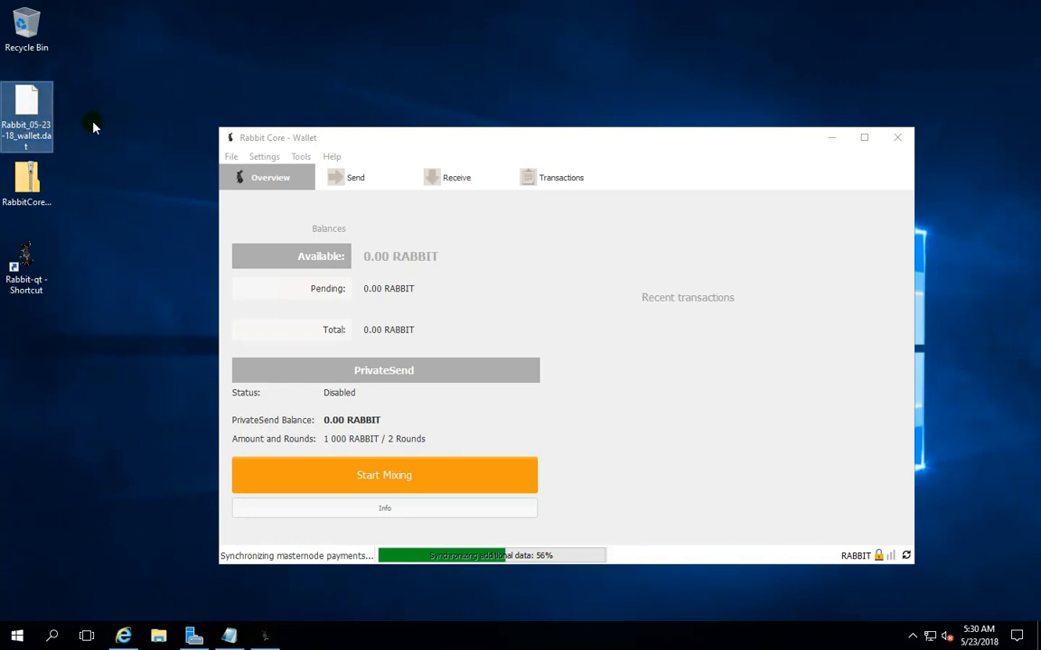
pyautogui.click(29, 108)
pyautogui.click(40, 115)
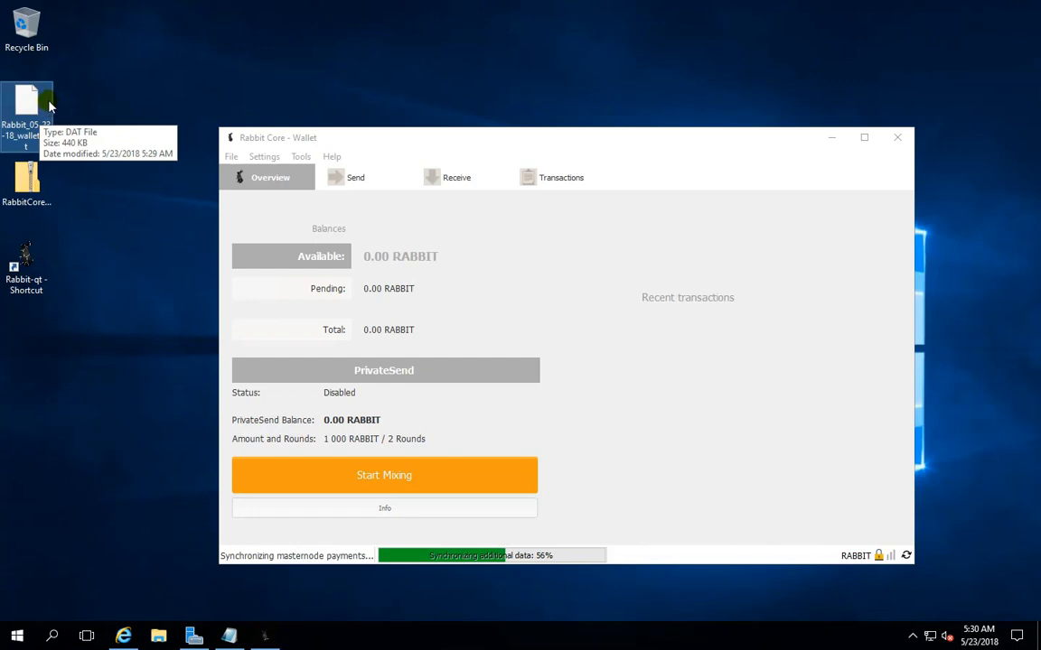
pyautogui.click(24, 110)
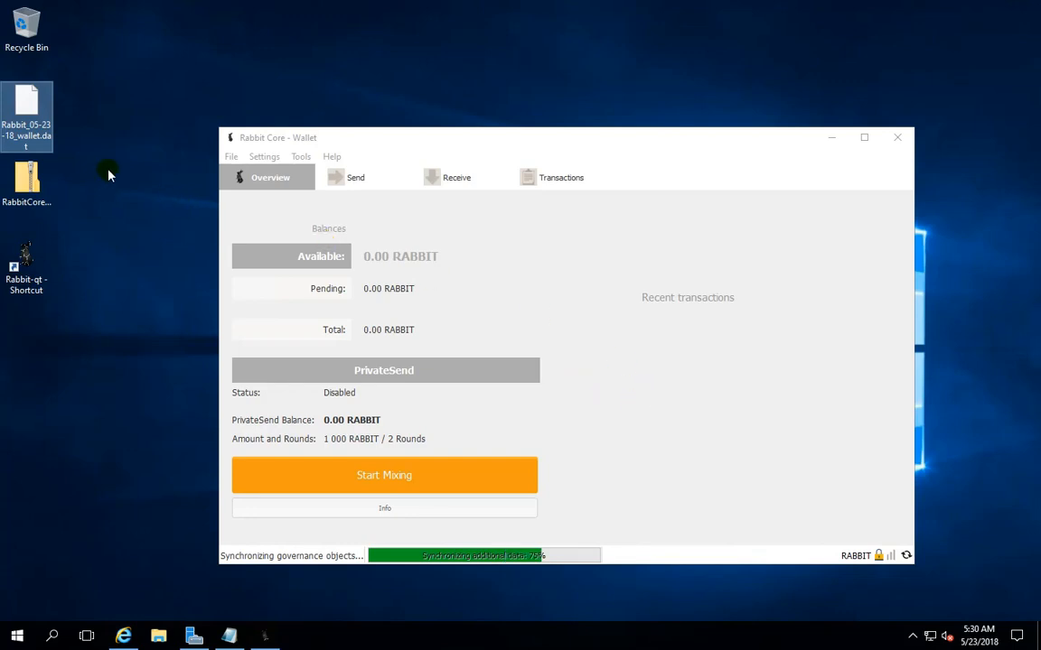
# Copy the FromPresale receiving address from the wallet's address list and close the list
pyautogui.click(233, 159)
pyautogui.click(281, 258)
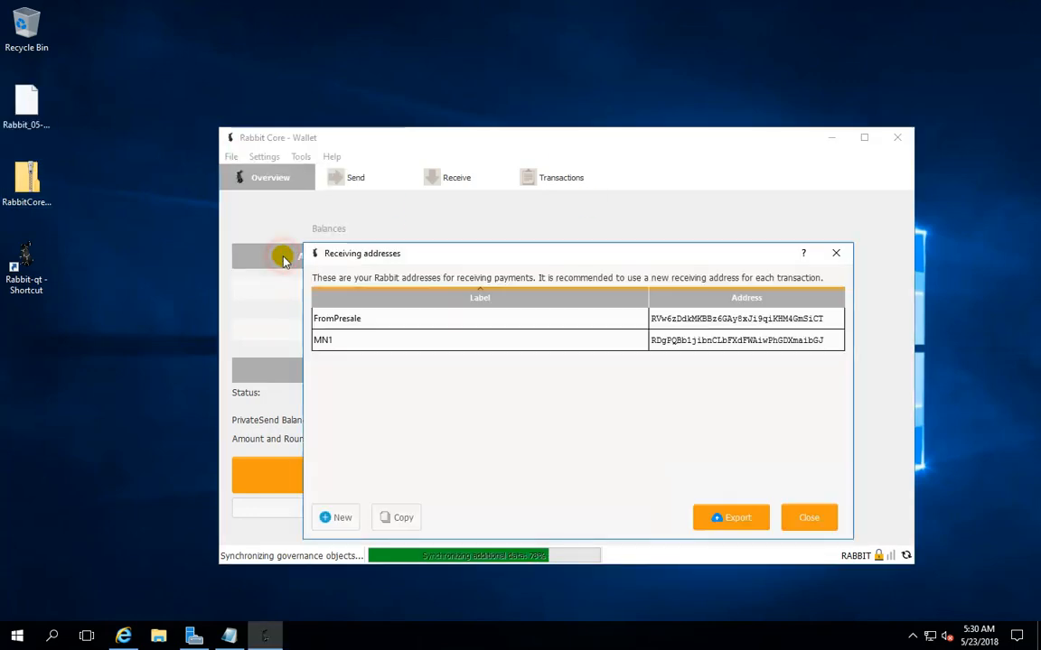
pyautogui.click(382, 321)
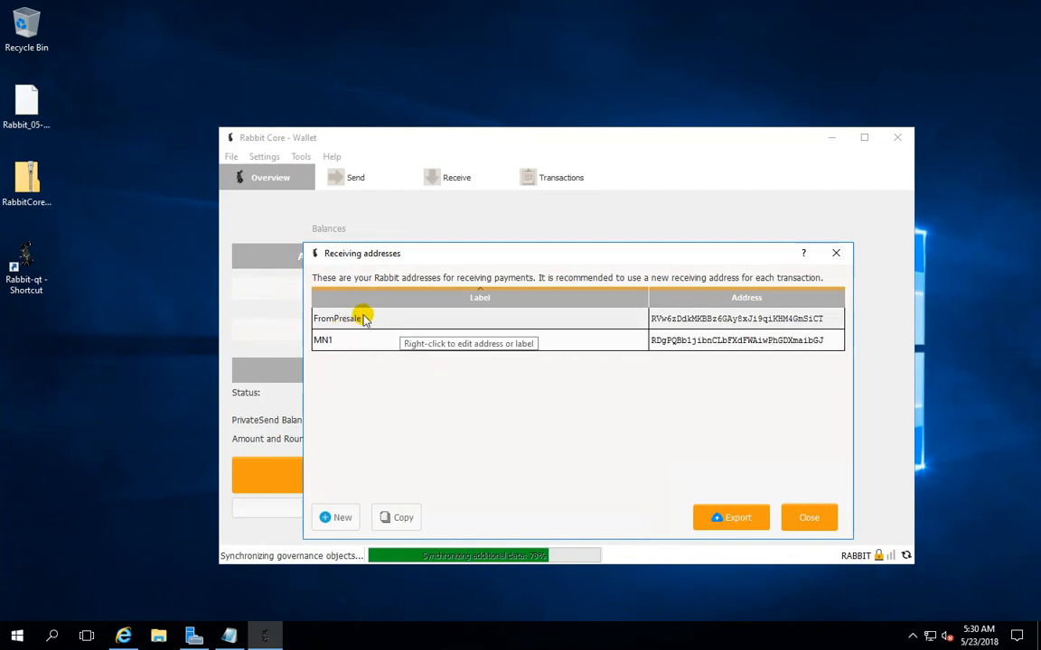
pyautogui.rightClick(390, 322)
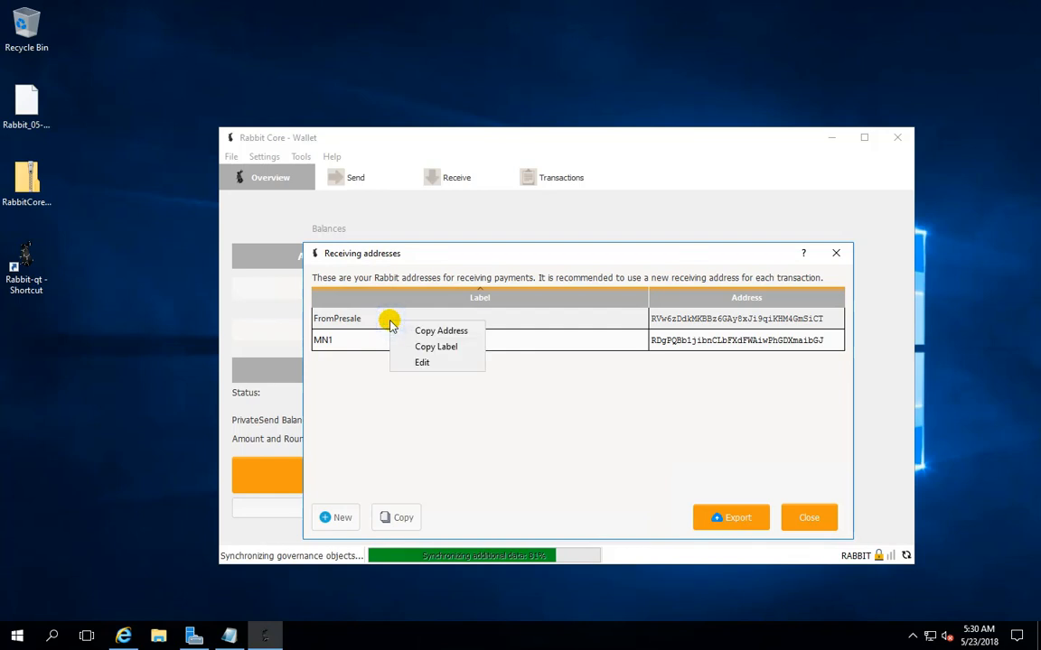
pyautogui.click(449, 332)
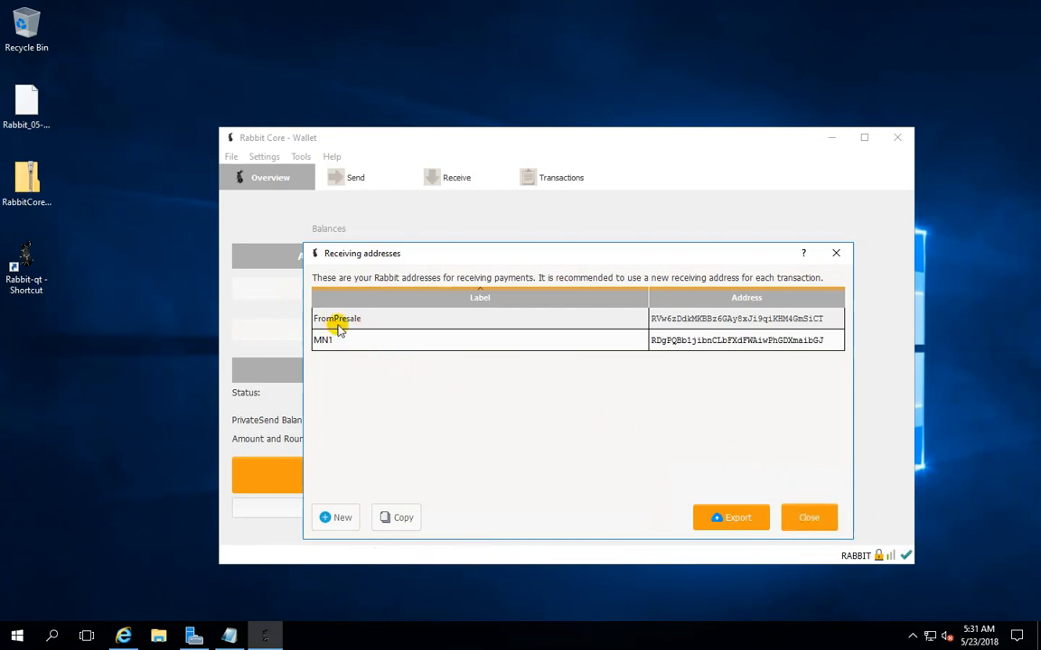
pyautogui.click(807, 518)
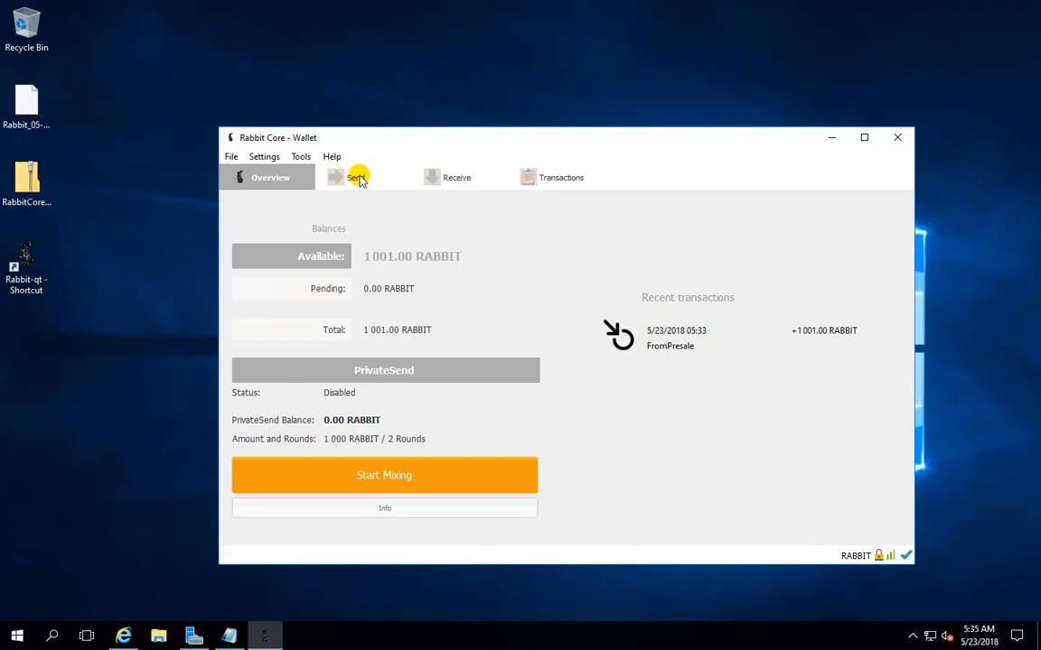
# Copy the MN1 receiving address and paste it as the recipient of a new outgoing payment
pyautogui.click(359, 180)
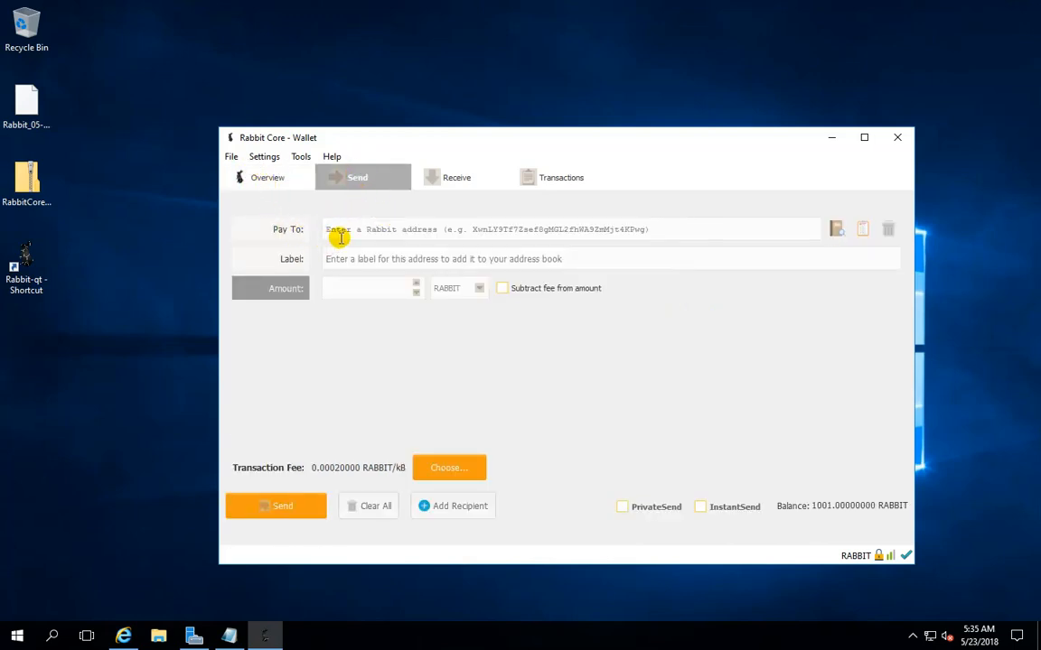
pyautogui.click(231, 156)
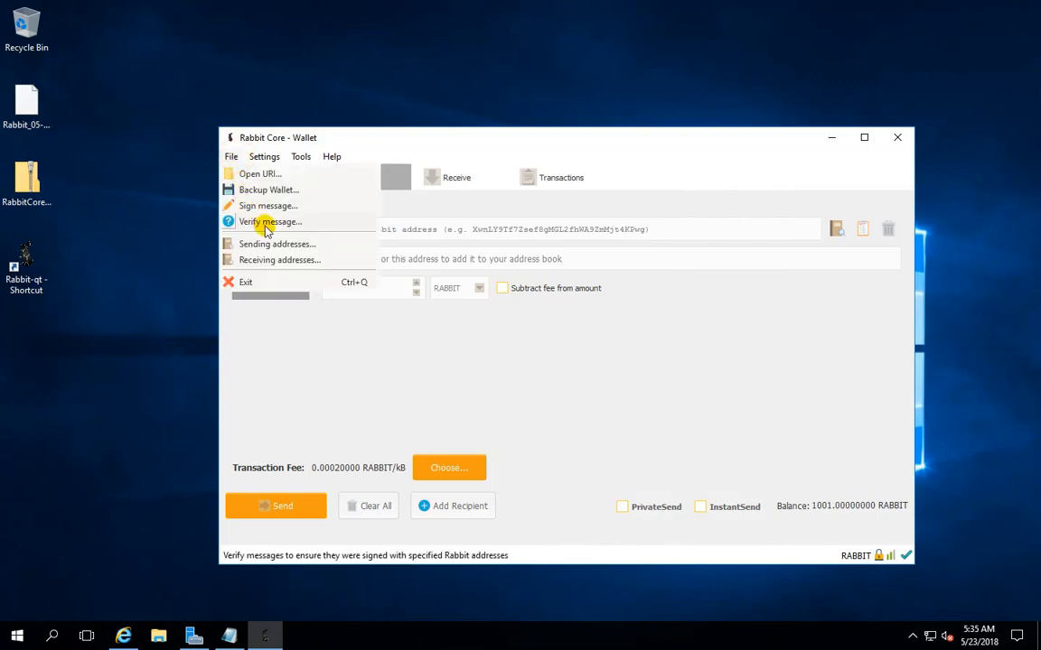
pyautogui.click(275, 259)
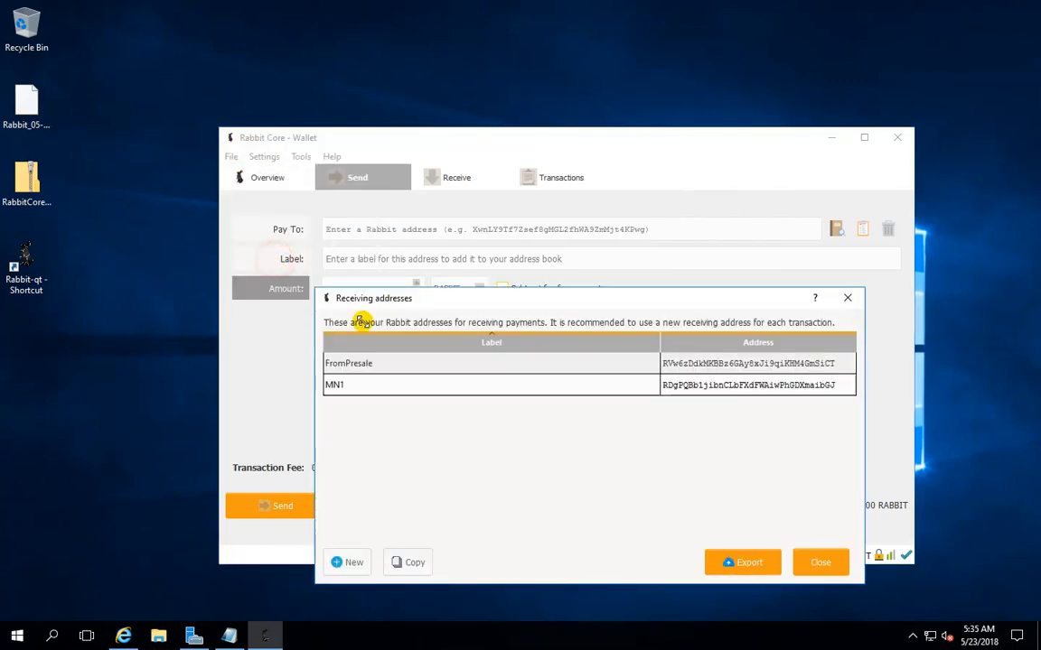
pyautogui.rightClick(431, 388)
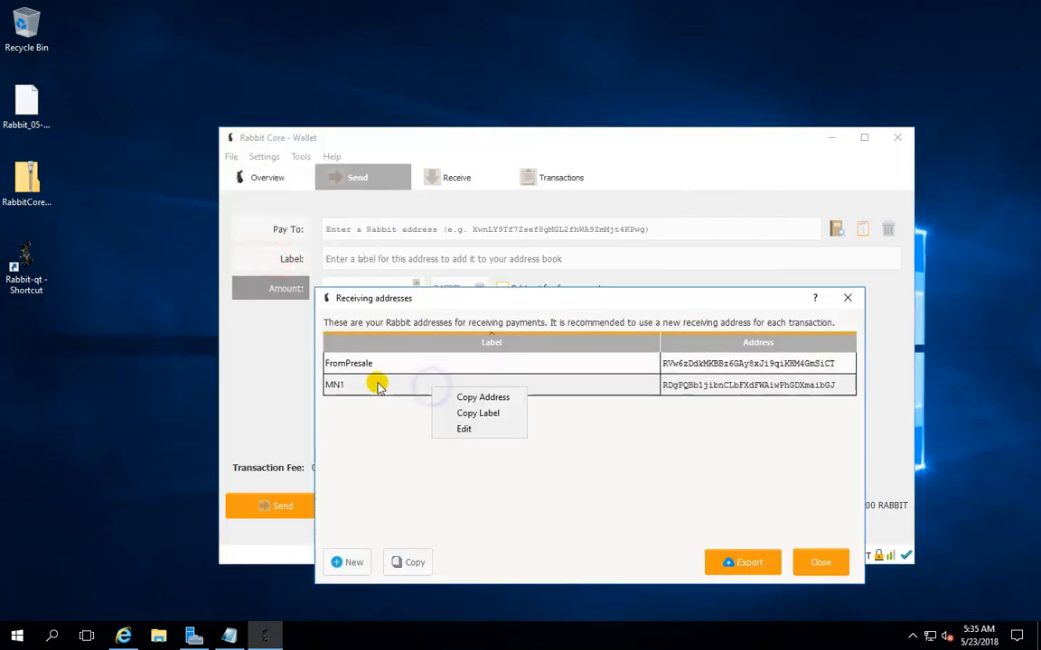
pyautogui.click(474, 401)
pyautogui.click(816, 559)
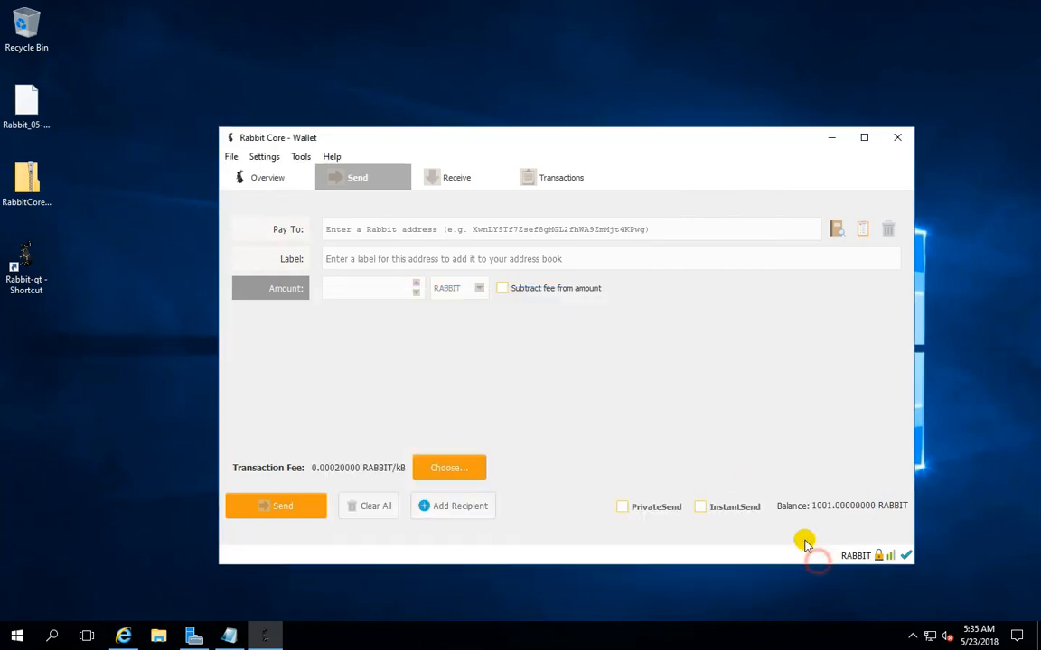
pyautogui.rightClick(372, 228)
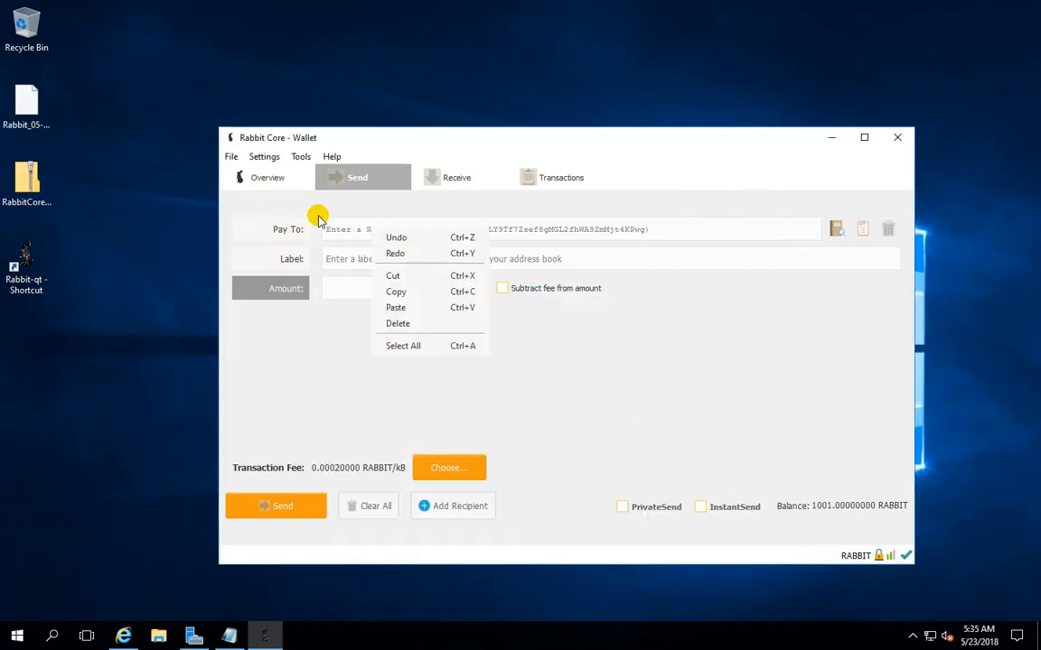
pyautogui.click(420, 309)
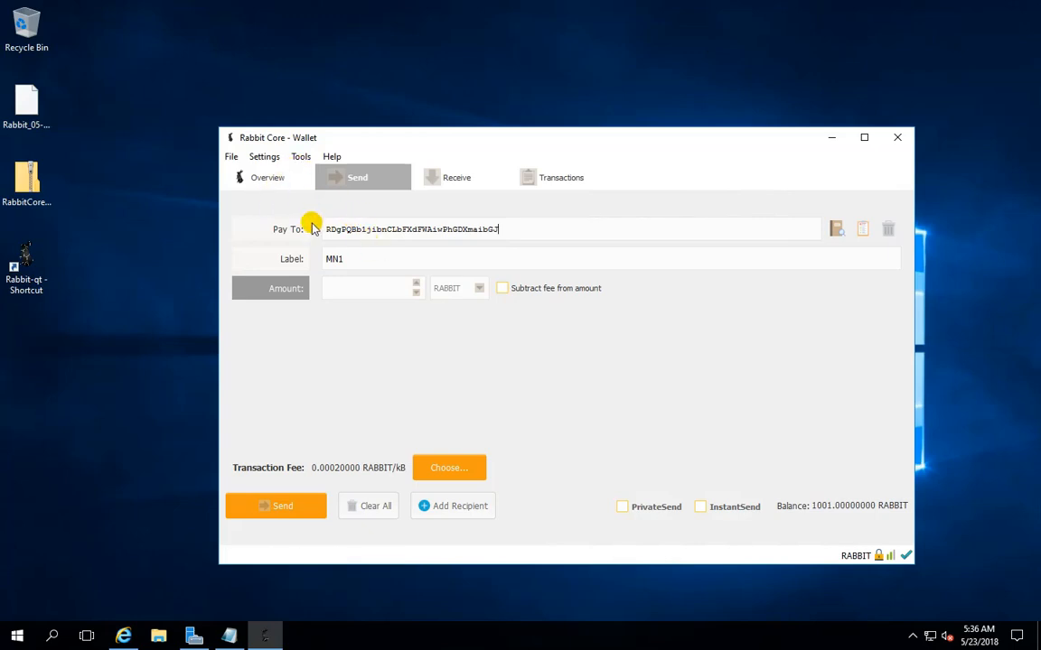
# Send 1000 RABBIT to MN1, unlocking the wallet with its passphrase and confirming the payment
pyautogui.click(360, 291)
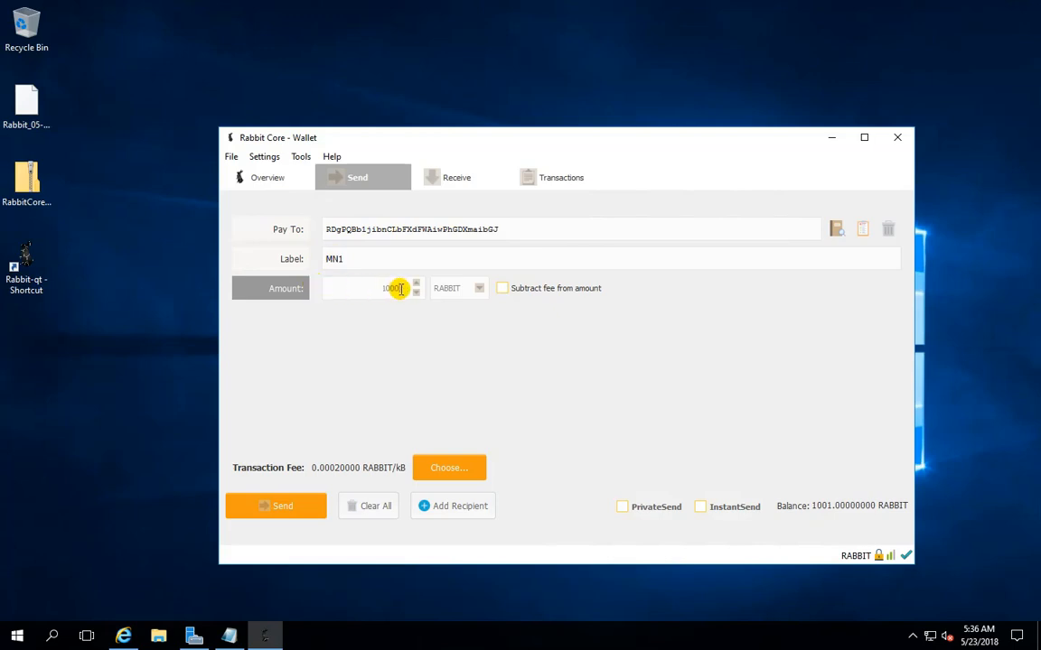
pyautogui.click(275, 509)
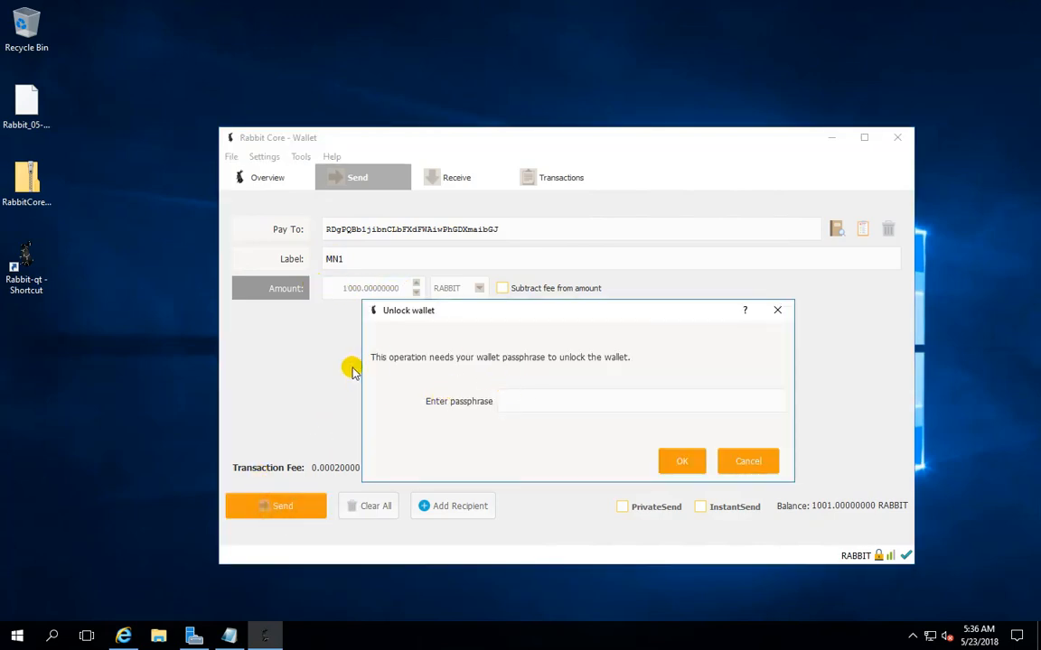
pyautogui.click(531, 403)
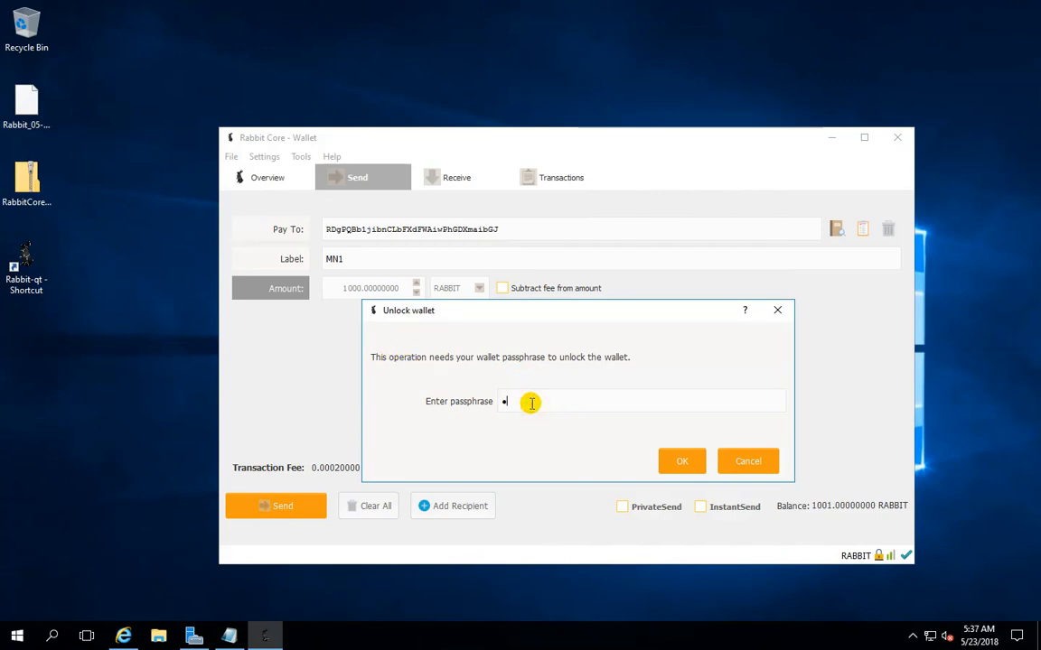
pyautogui.click(683, 459)
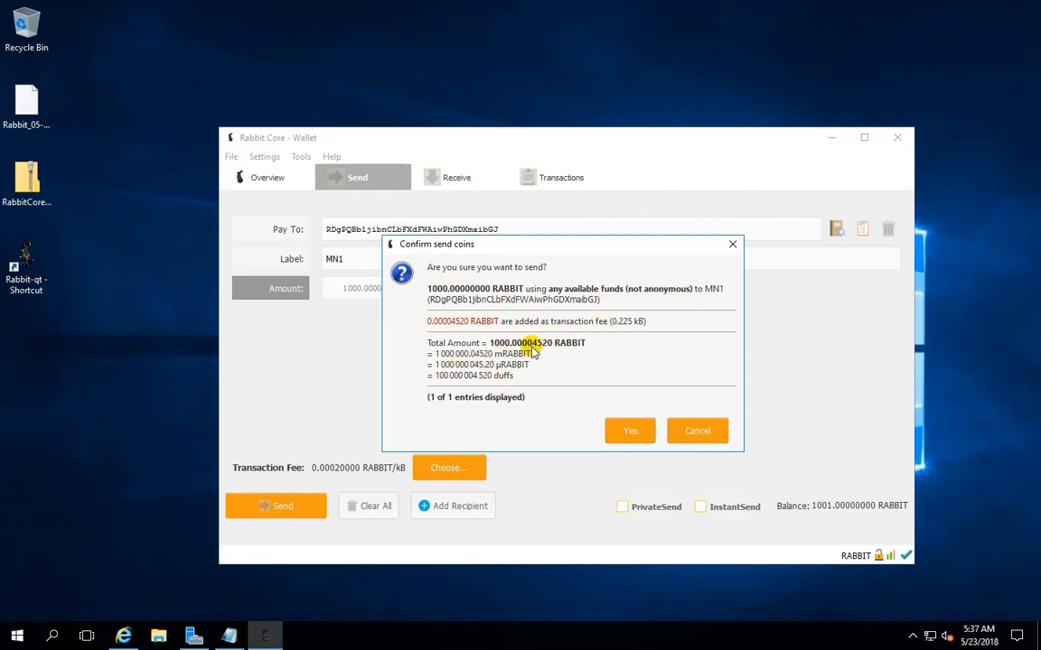
pyautogui.click(630, 433)
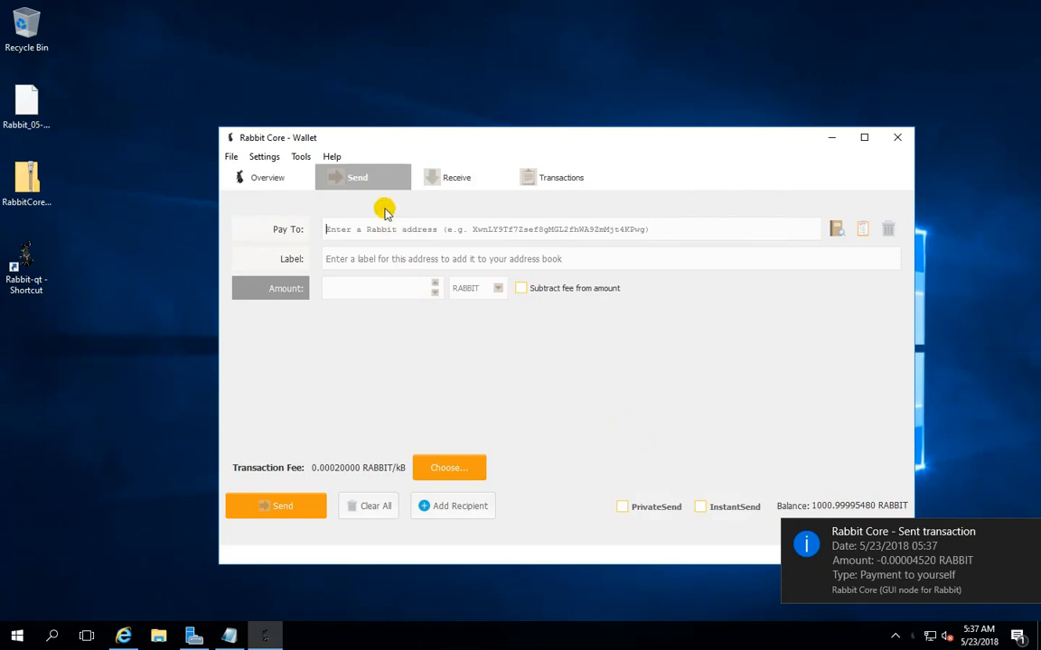
# Check the transaction history, view the details of the 05:37 payment to yourself, and close them
pyautogui.click(567, 178)
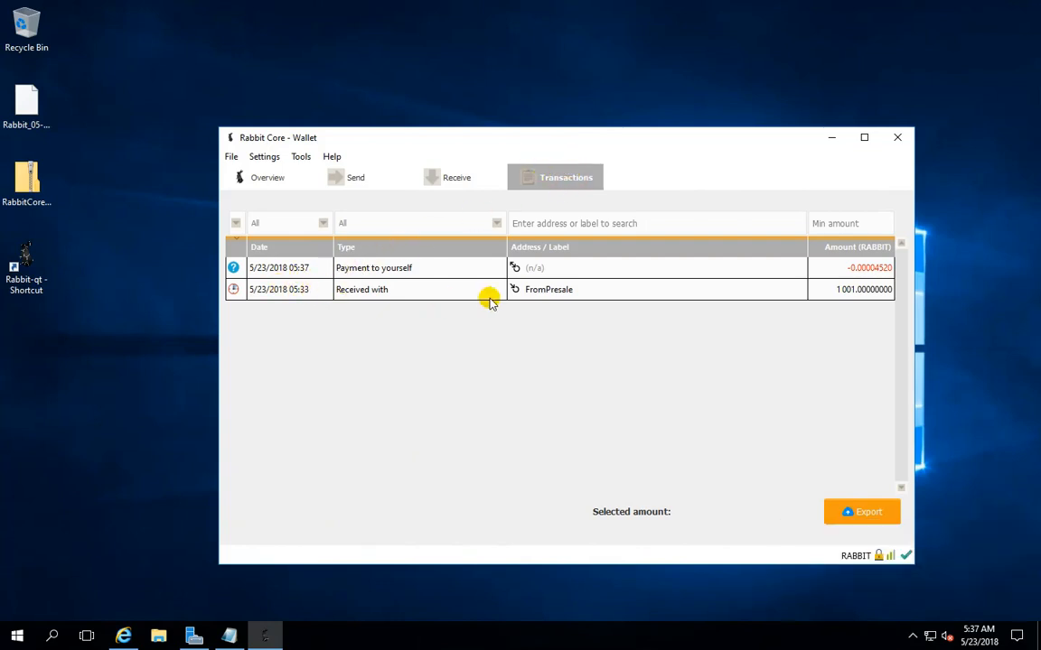
pyautogui.click(602, 291)
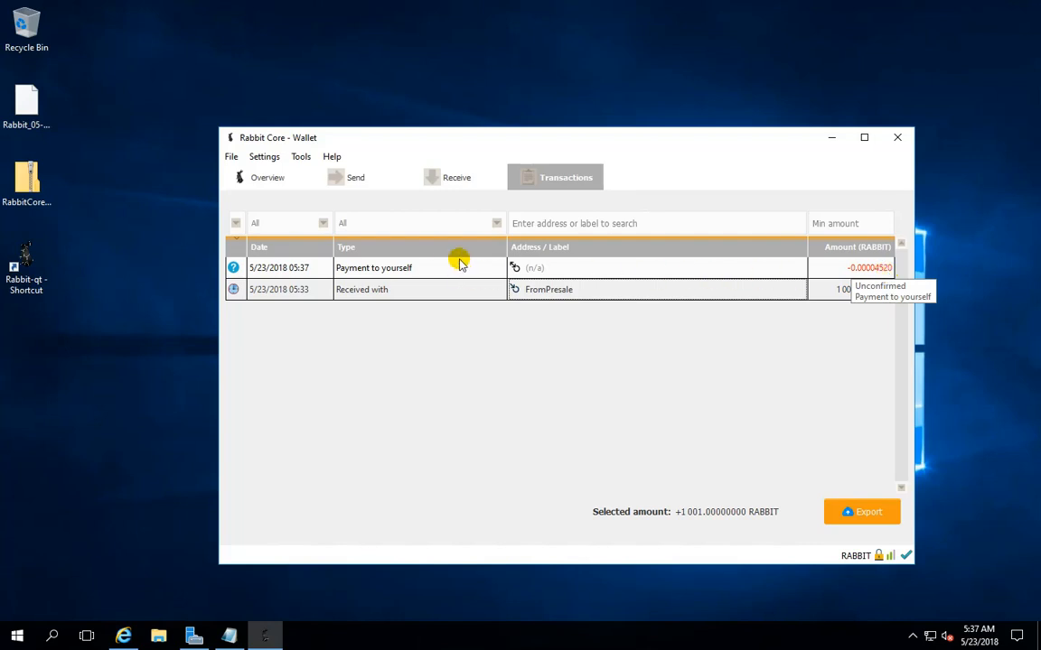
pyautogui.doubleClick(432, 269)
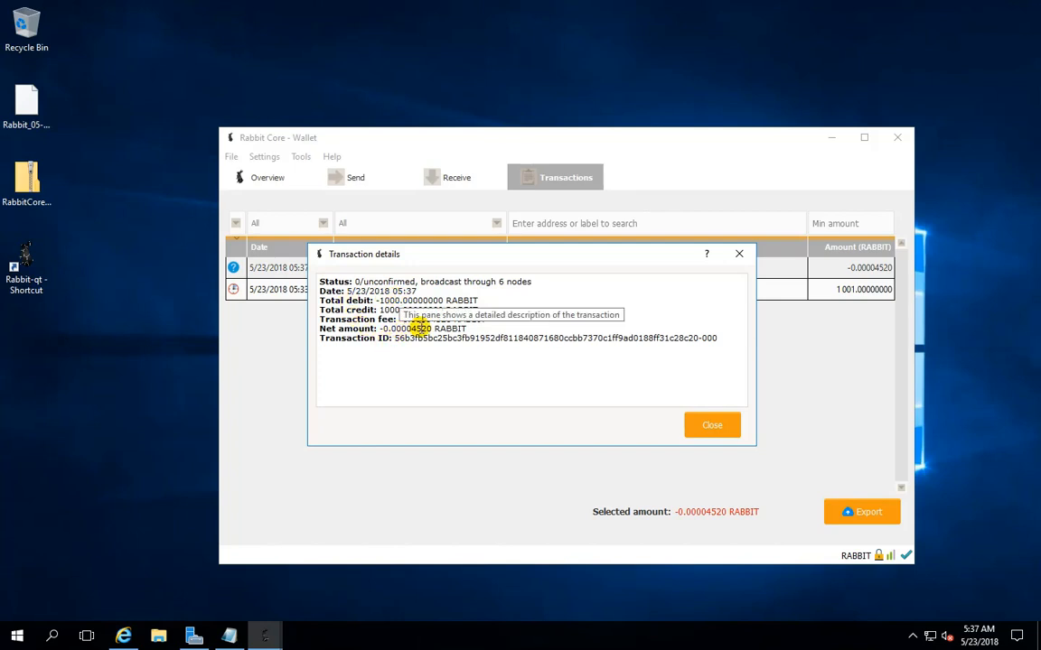
pyautogui.click(710, 425)
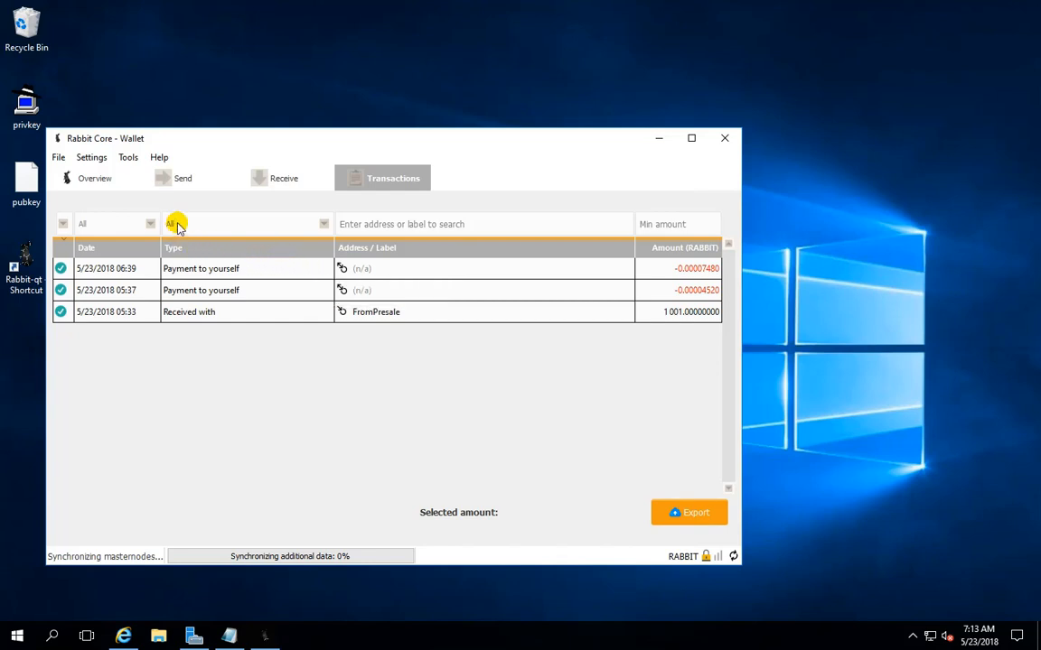
# Open the wallet configuration file and replace its contents with the rabbit.conf lines copied from the Untitled notes
pyautogui.click(128, 157)
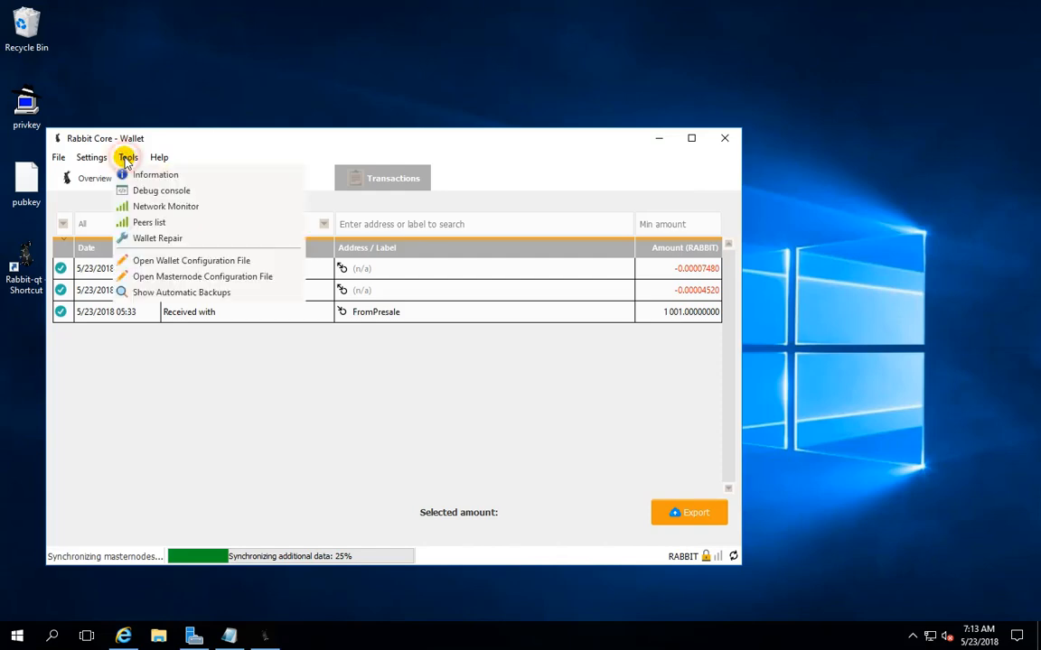
pyautogui.click(155, 260)
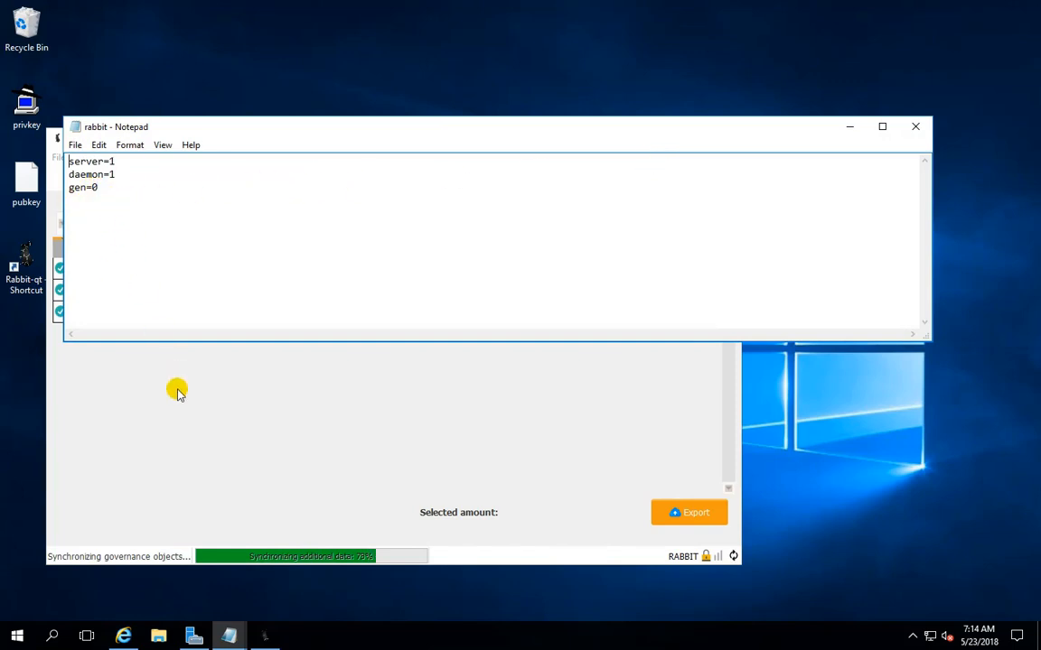
pyautogui.moveTo(233, 636)
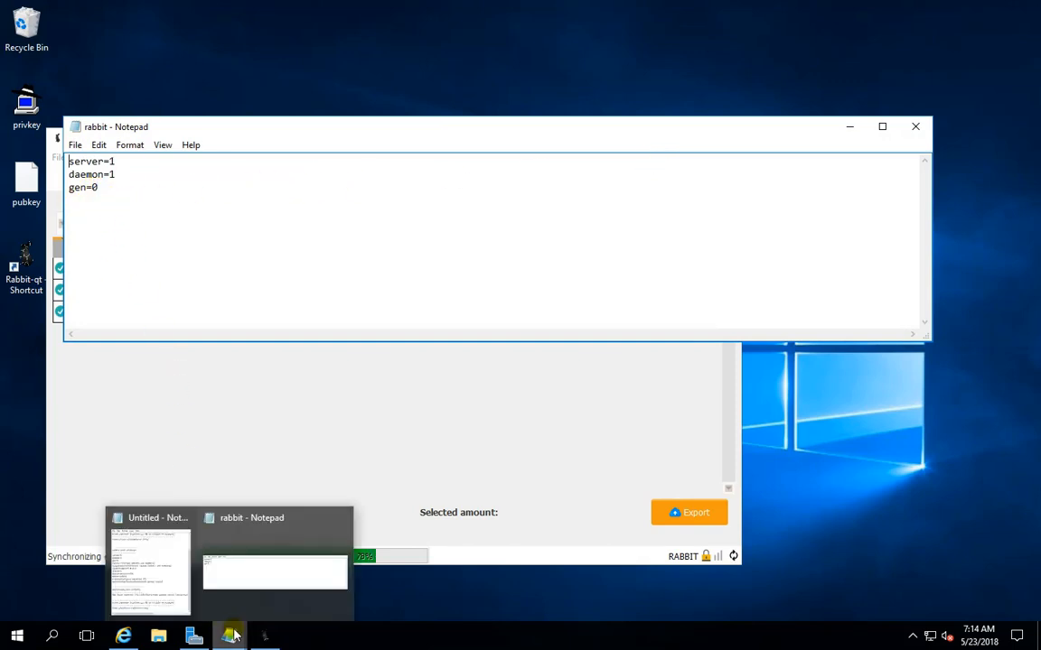
pyautogui.click(151, 527)
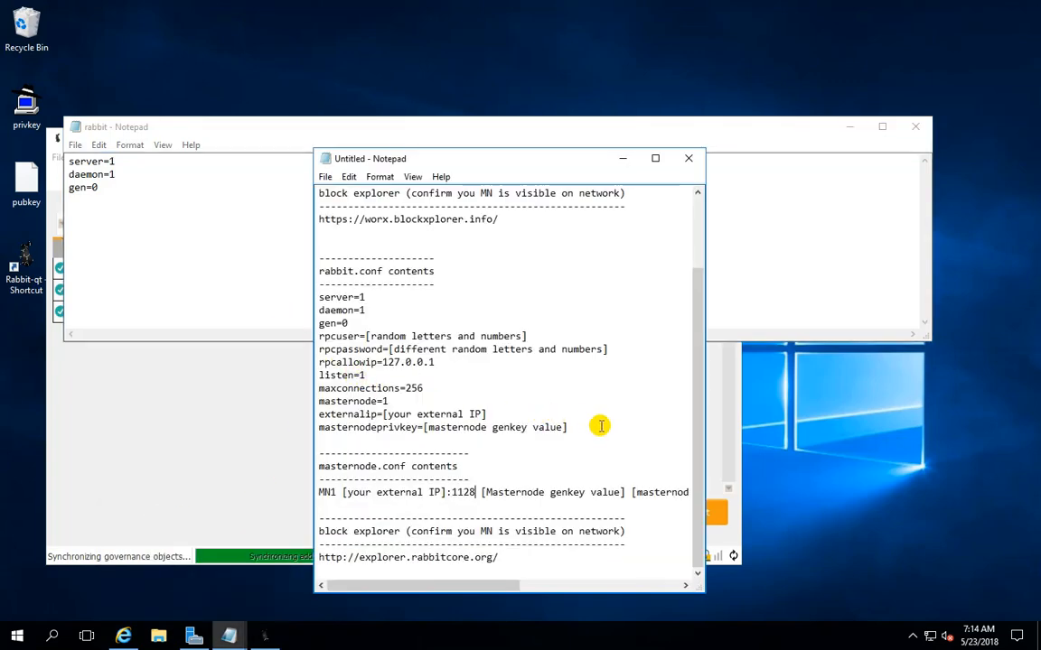
pyautogui.moveTo(599, 427); pyautogui.dragTo(311, 297)
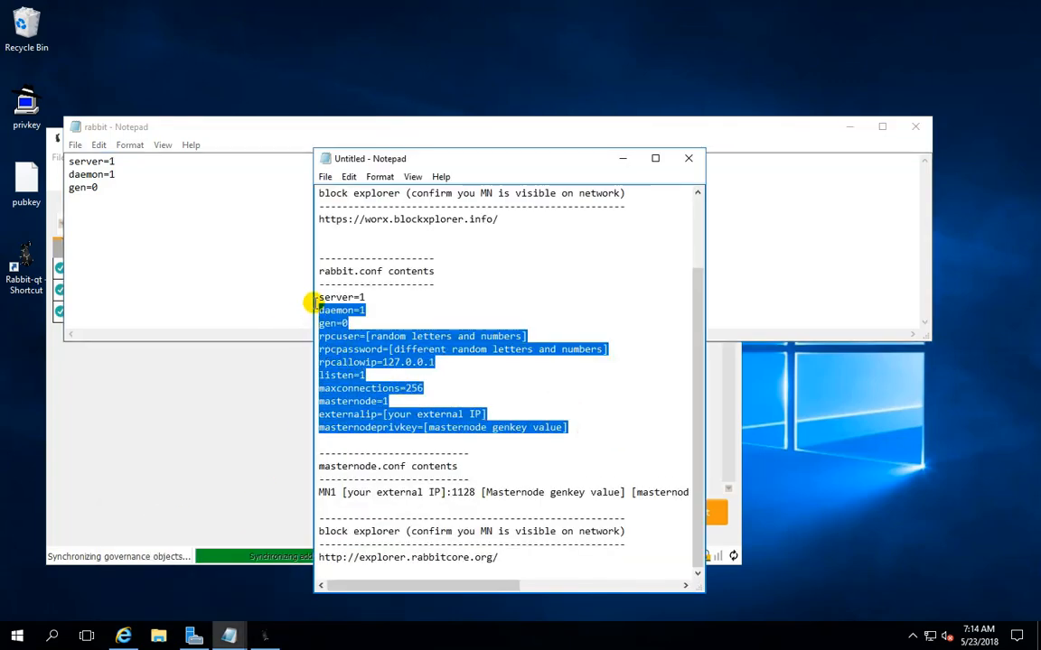
pyautogui.rightClick(341, 331)
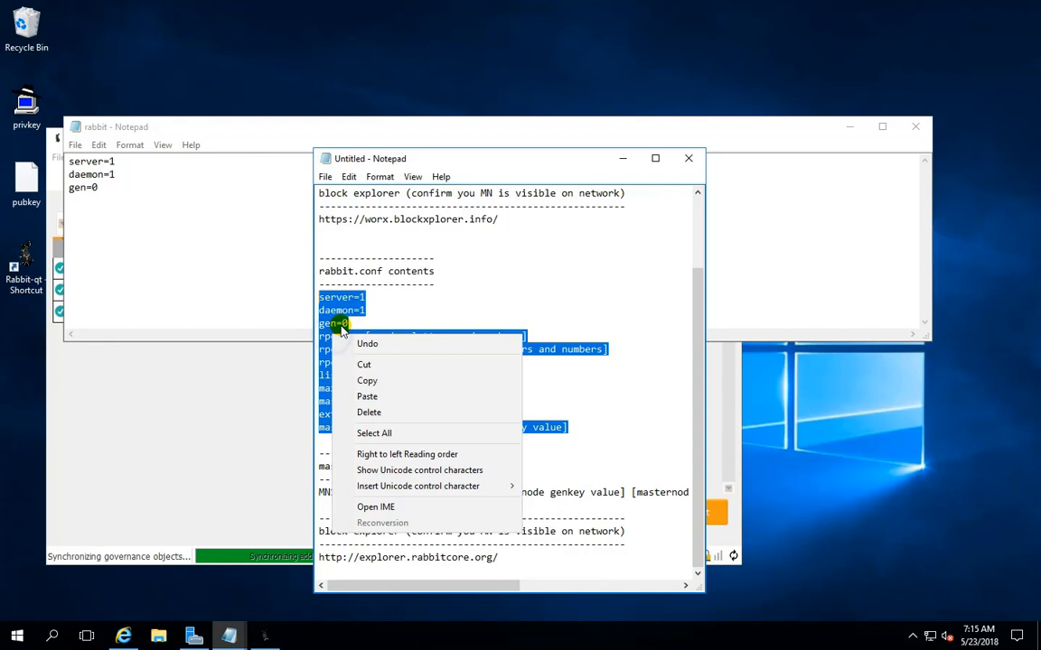
pyautogui.click(367, 381)
pyautogui.moveTo(154, 197); pyautogui.dragTo(63, 154)
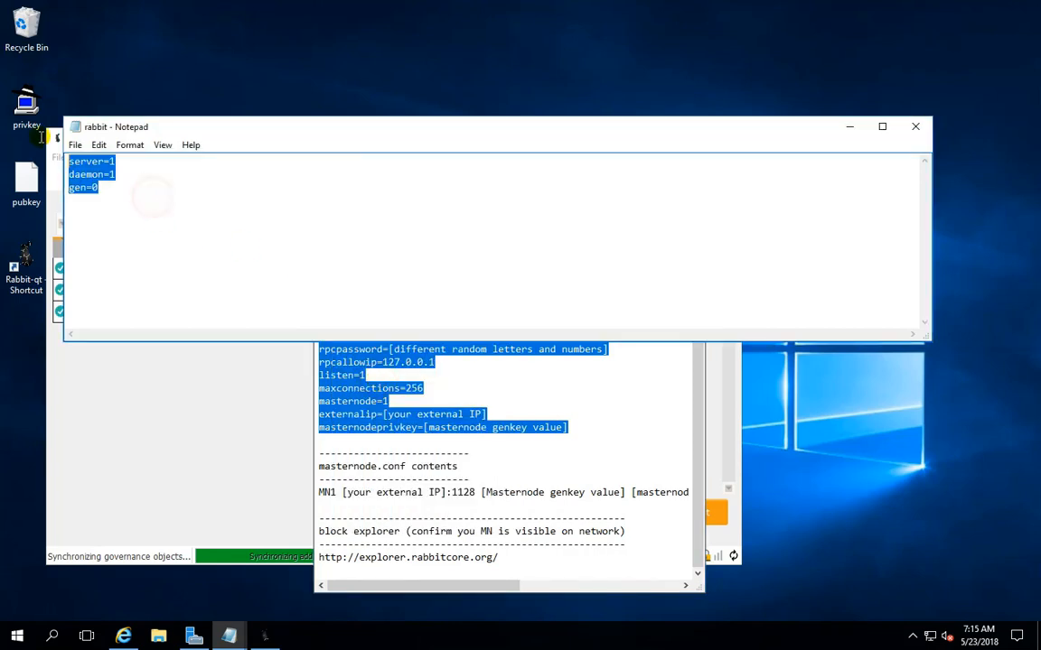
pyautogui.rightClick(76, 168)
pyautogui.click(111, 229)
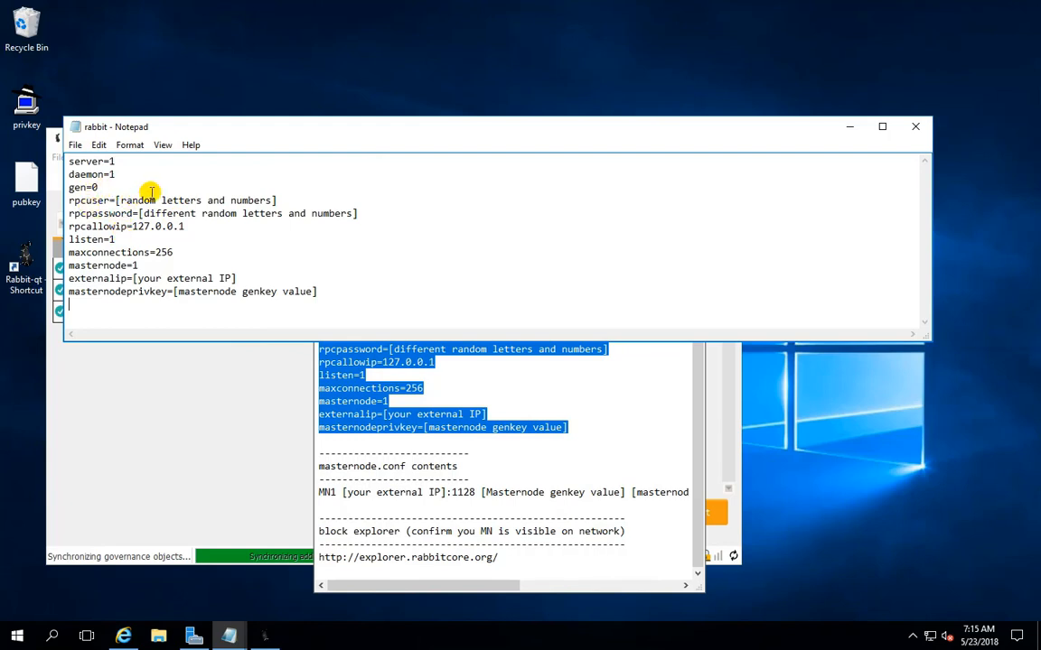
# Set rpcuser to asdf234 in the configuration file and replace the rpcpassword placeholder with a random password
pyautogui.moveTo(279, 200); pyautogui.dragTo(126, 201)
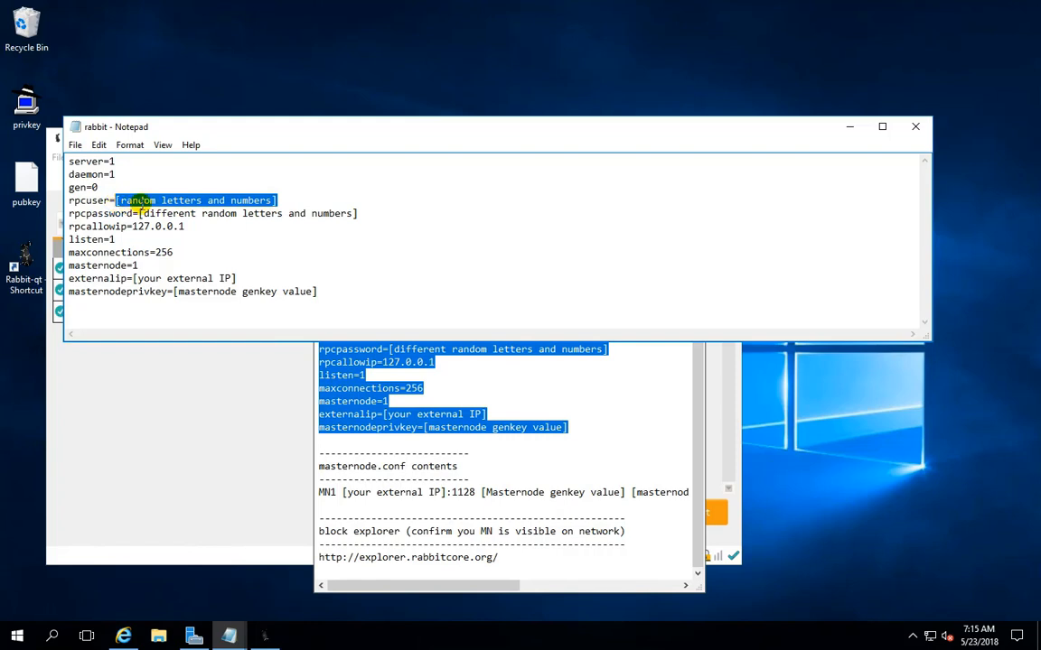
pyautogui.write('asdf234')
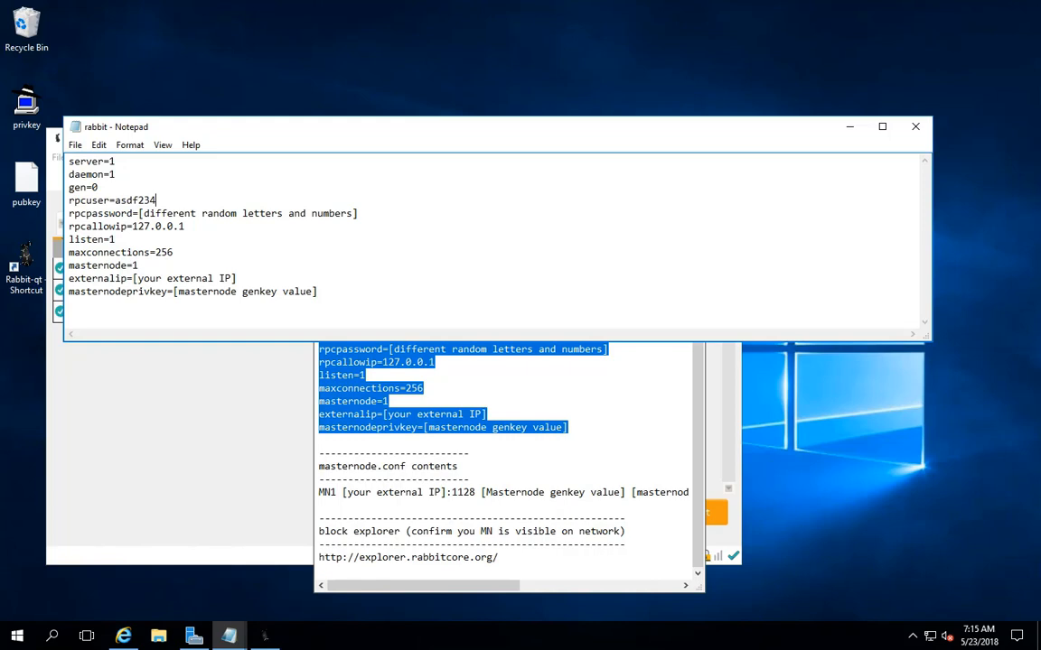
pyautogui.moveTo(362, 213); pyautogui.dragTo(143, 213)
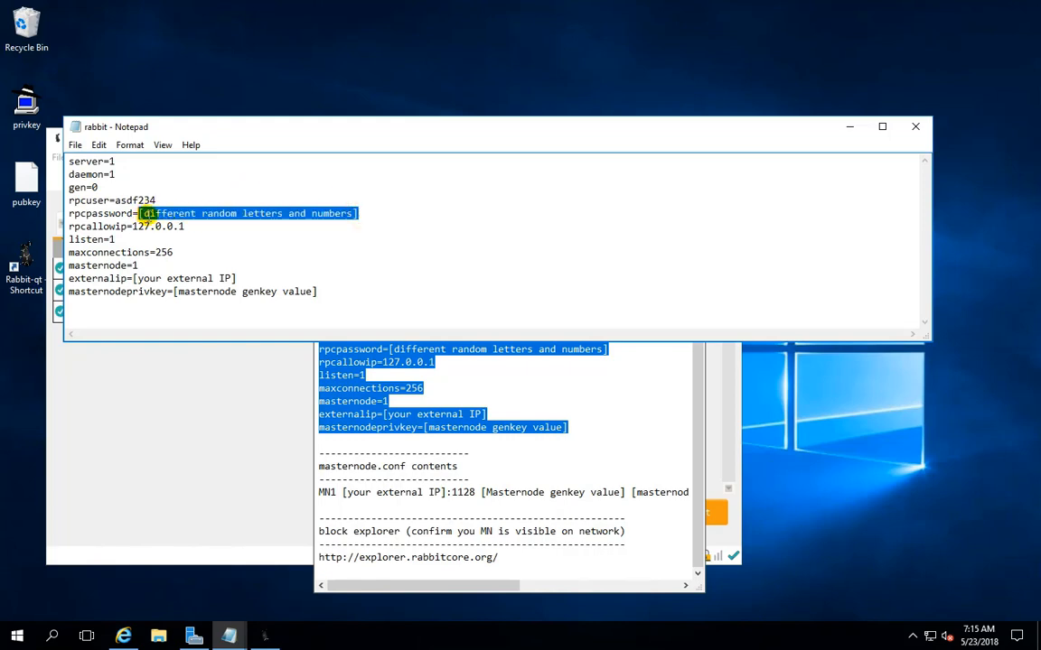
pyautogui.write('qwer1234')
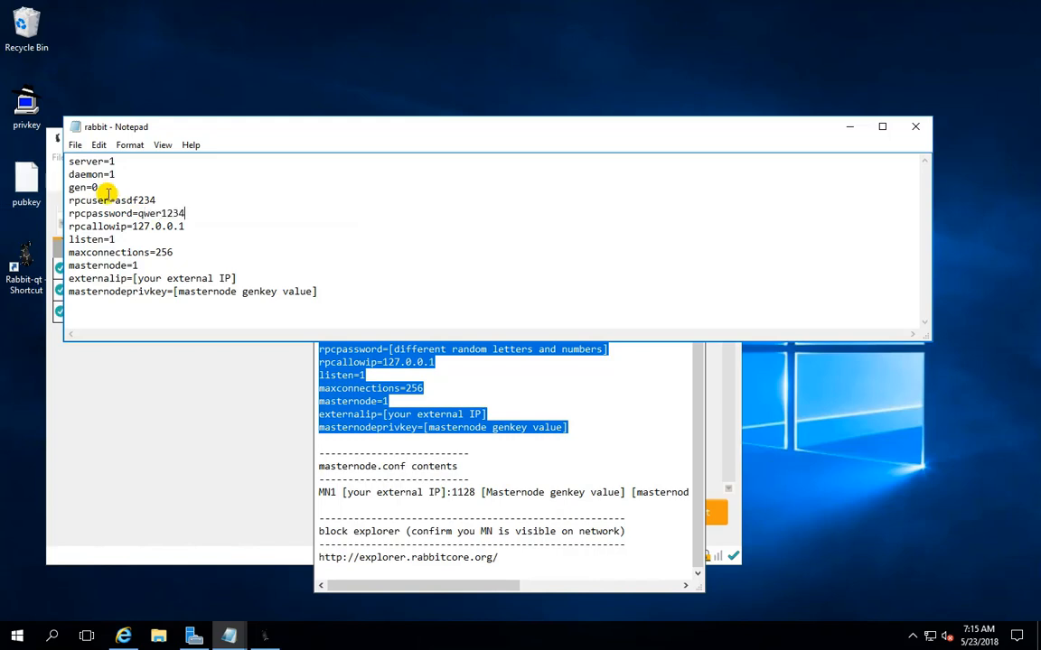
pyautogui.click(146, 213)
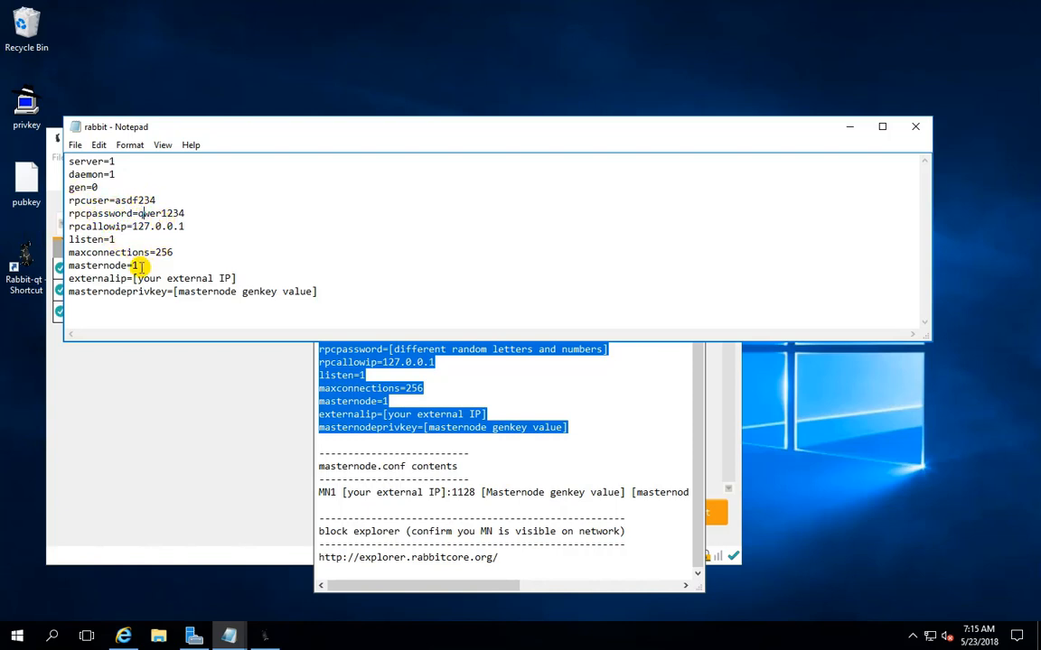
# Replace the [your external IP] placeholder in the rabbit configuration file with the public IP 144.202.94.125 copied from the browser's search results
pyautogui.moveTo(133, 279); pyautogui.dragTo(233, 280)
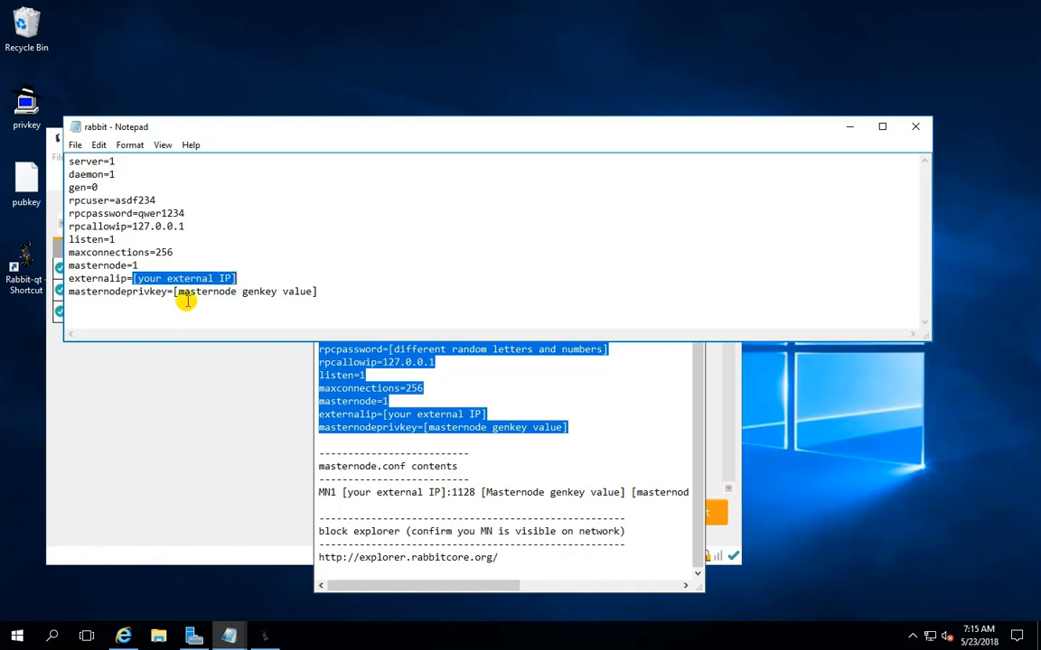
pyautogui.click(126, 636)
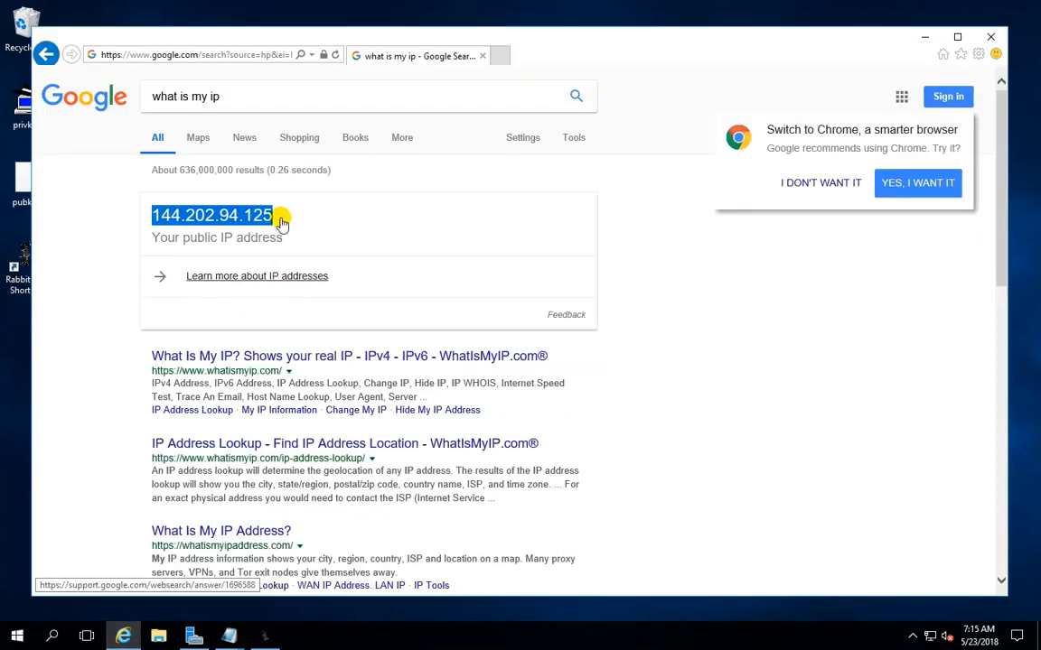
pyautogui.click(223, 95)
pyautogui.moveTo(158, 100); pyautogui.dragTo(151, 99)
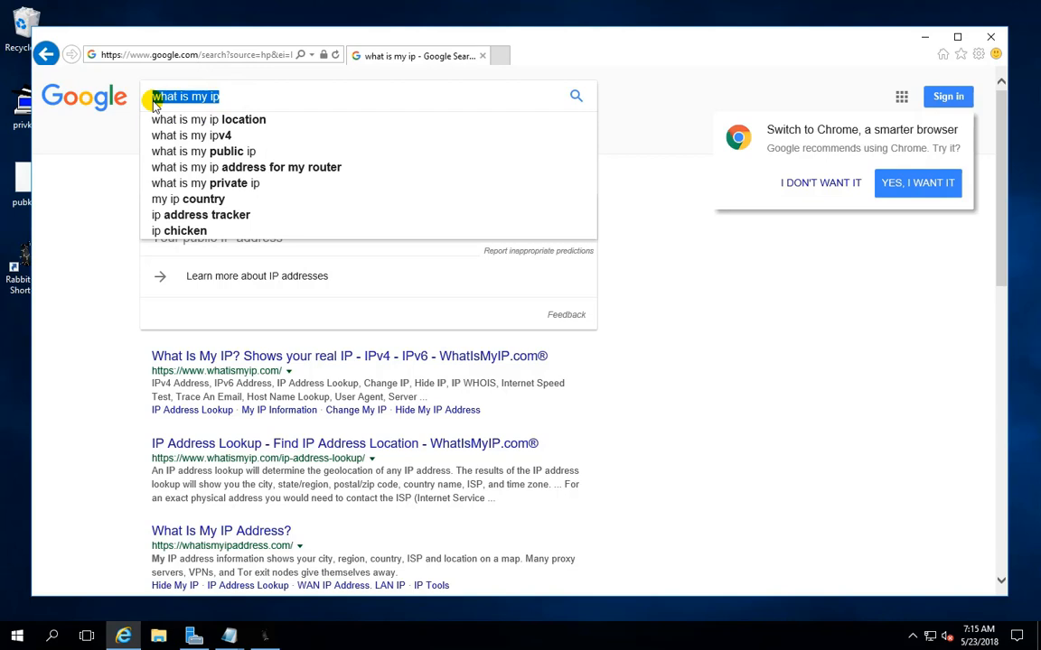
pyautogui.click(220, 91)
pyautogui.click(710, 335)
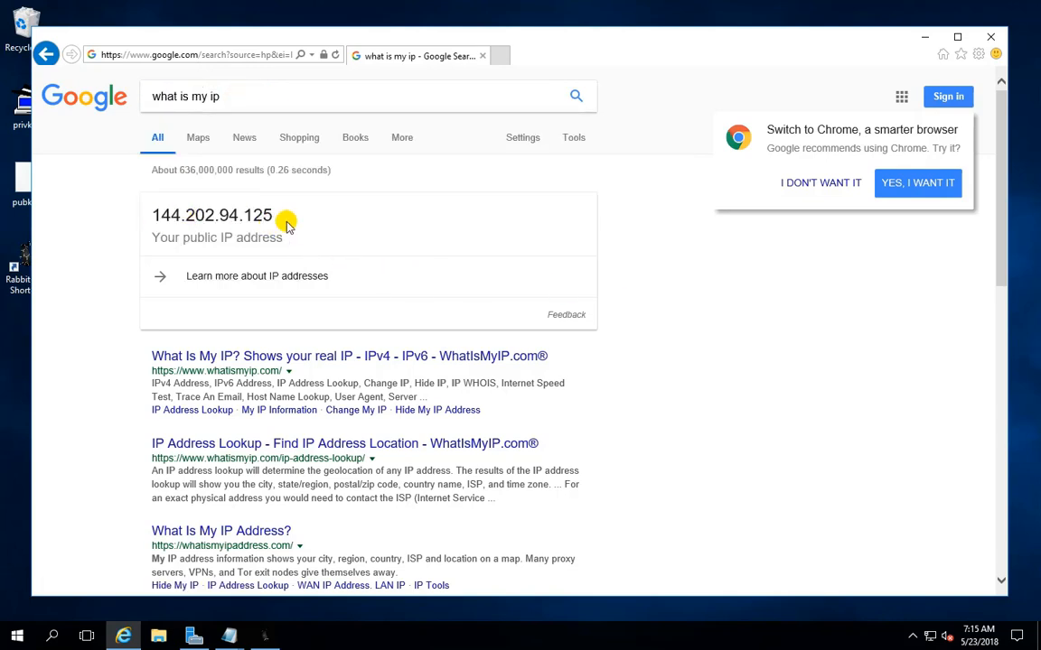
pyautogui.moveTo(273, 215); pyautogui.dragTo(163, 217)
pyautogui.rightClick(165, 219)
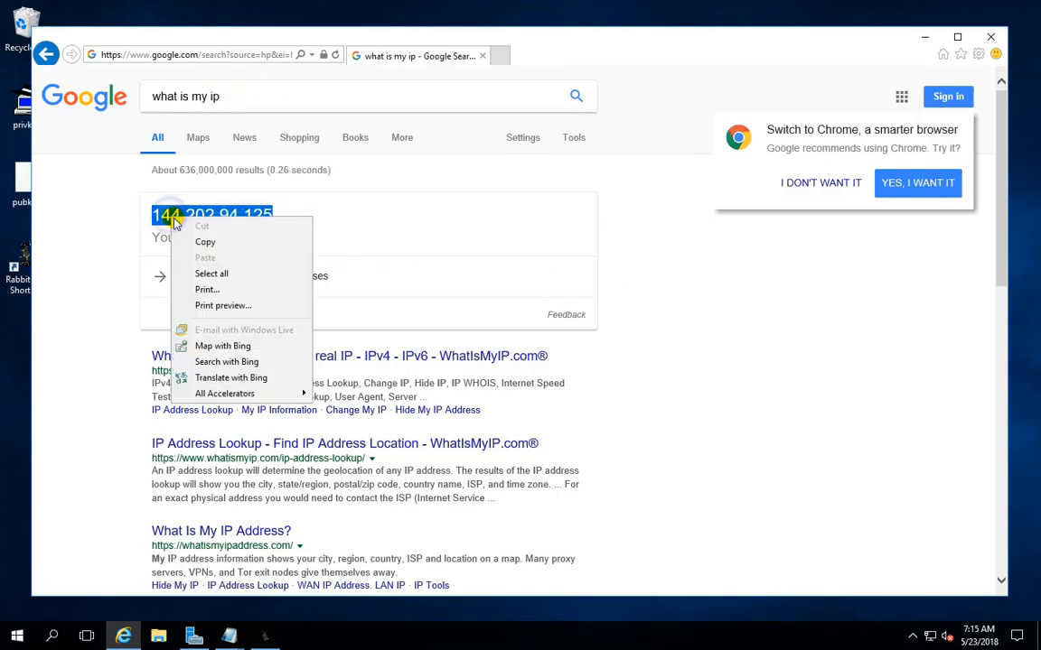
pyautogui.click(204, 239)
pyautogui.click(924, 37)
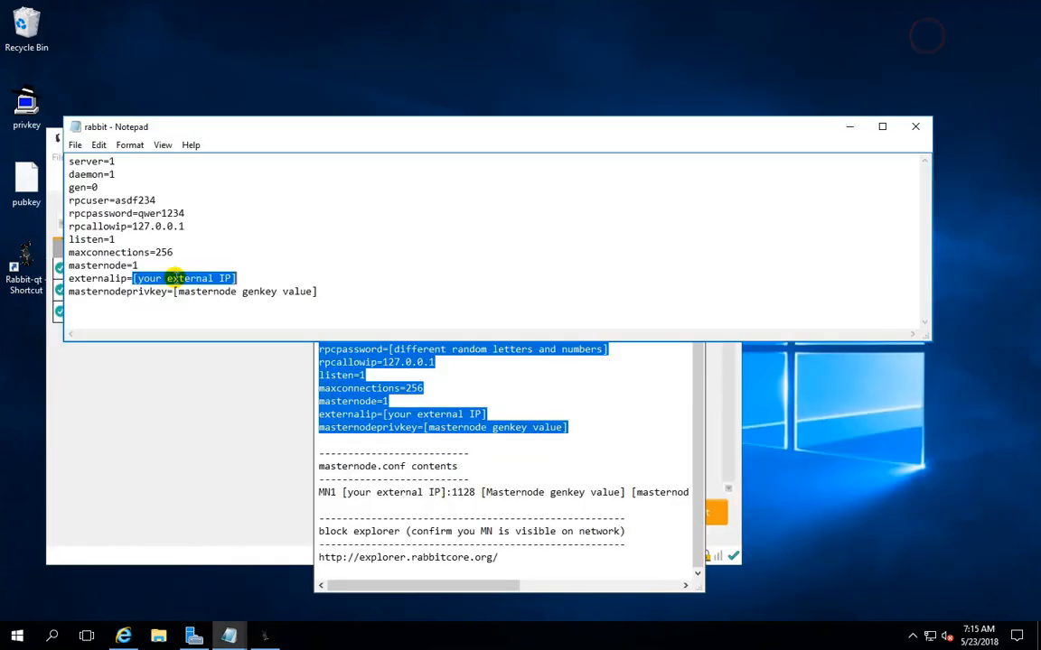
pyautogui.rightClick(177, 280)
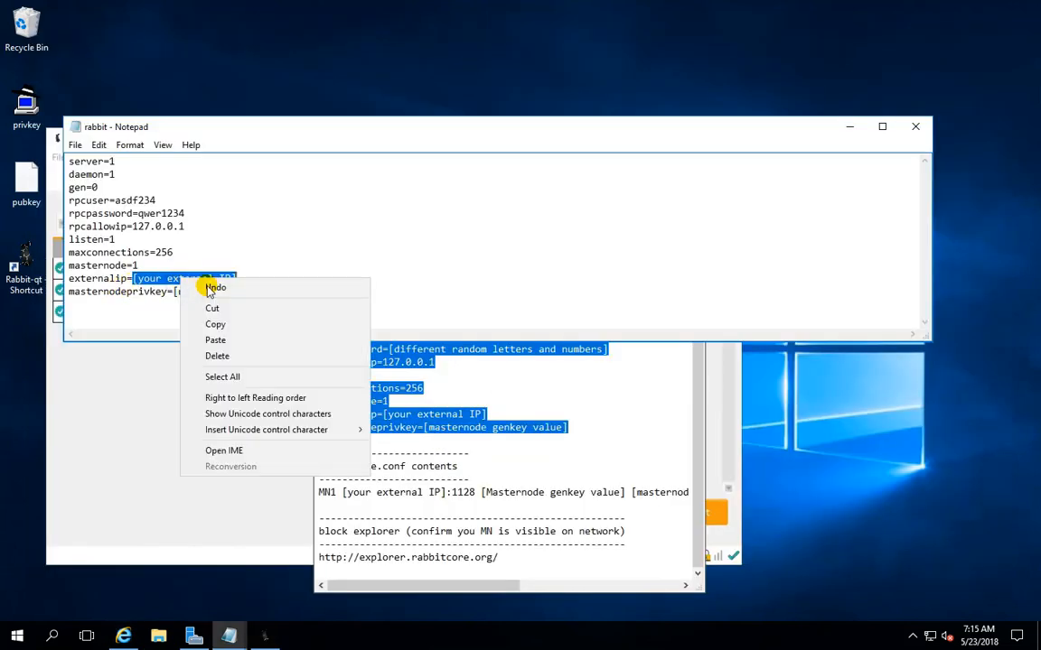
pyautogui.click(215, 339)
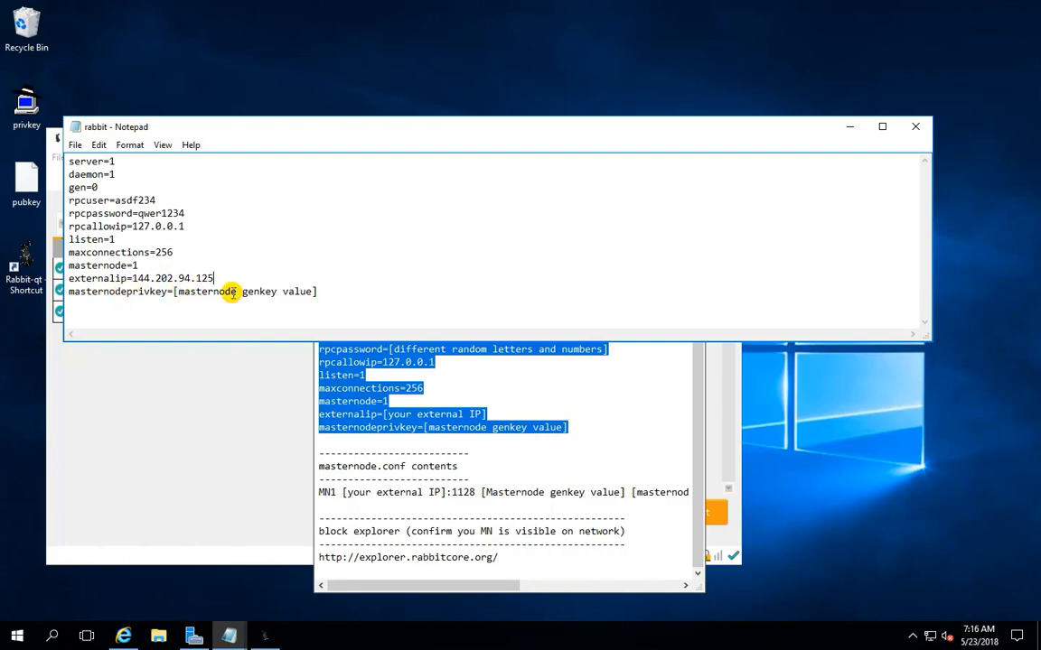
# Open the wallet's debug console and run masternode genkey to generate a masternode private key
pyautogui.click(632, 403)
pyautogui.click(622, 158)
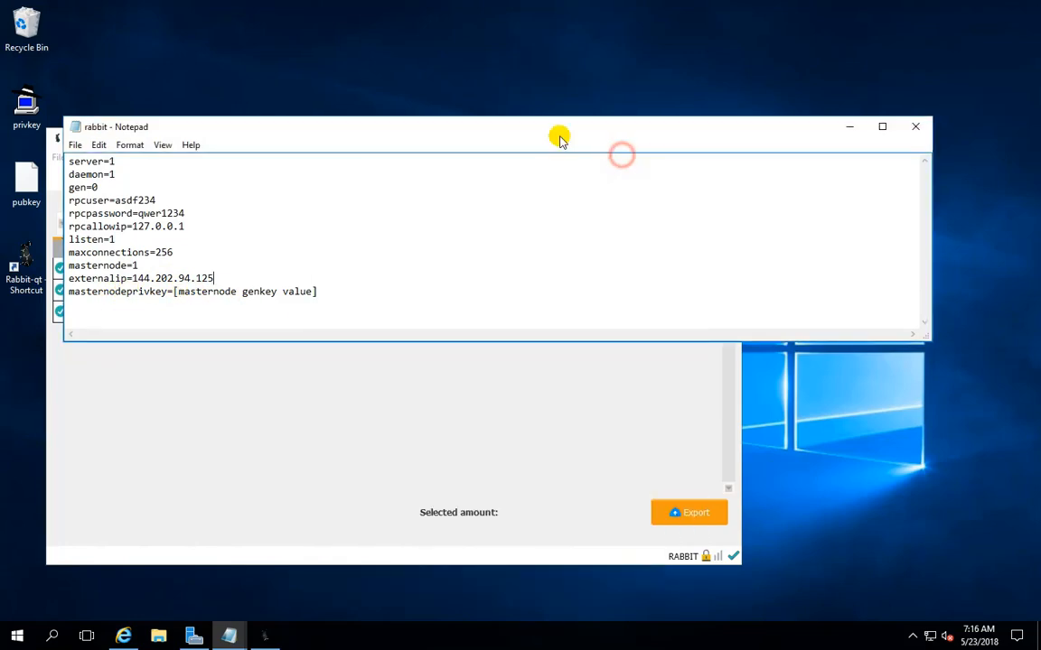
pyautogui.moveTo(502, 127); pyautogui.dragTo(714, 424)
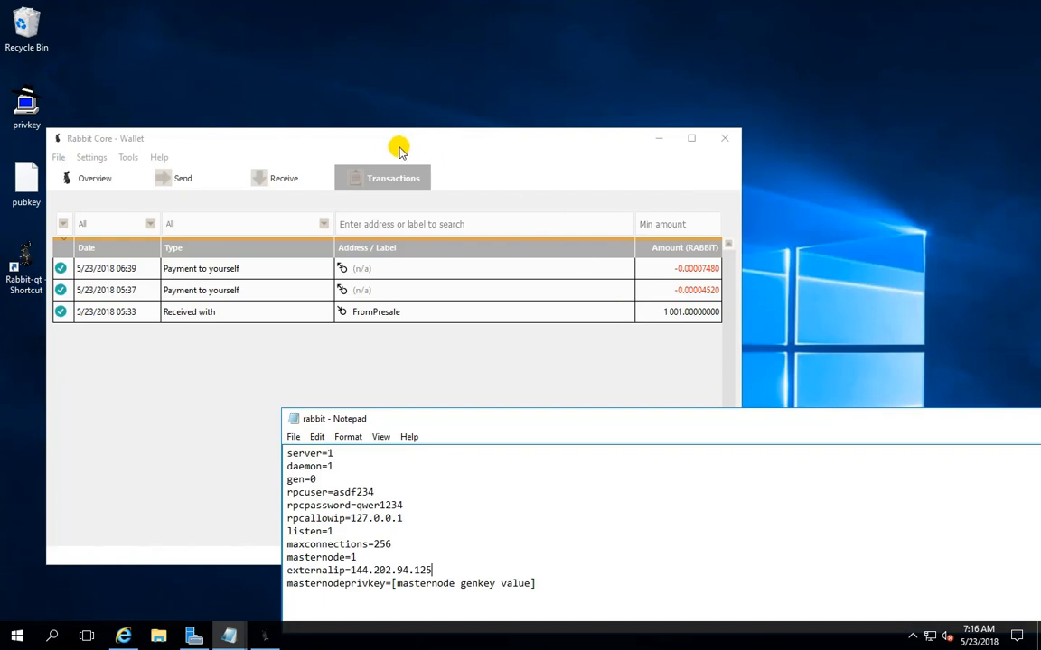
pyautogui.moveTo(389, 139); pyautogui.dragTo(383, 110)
pyautogui.click(127, 127)
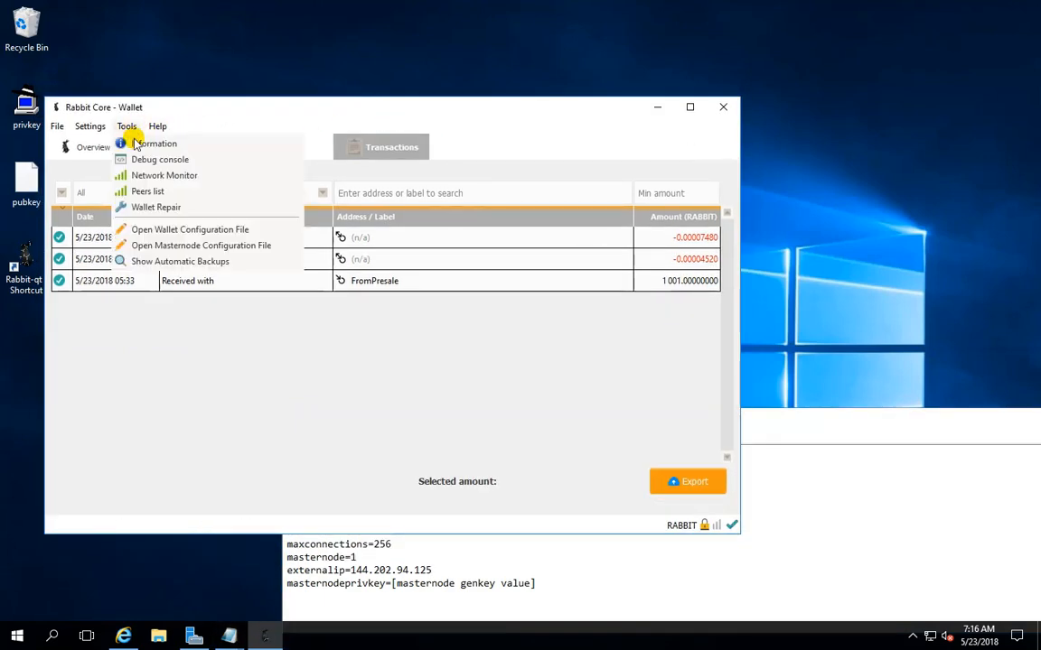
pyautogui.click(136, 158)
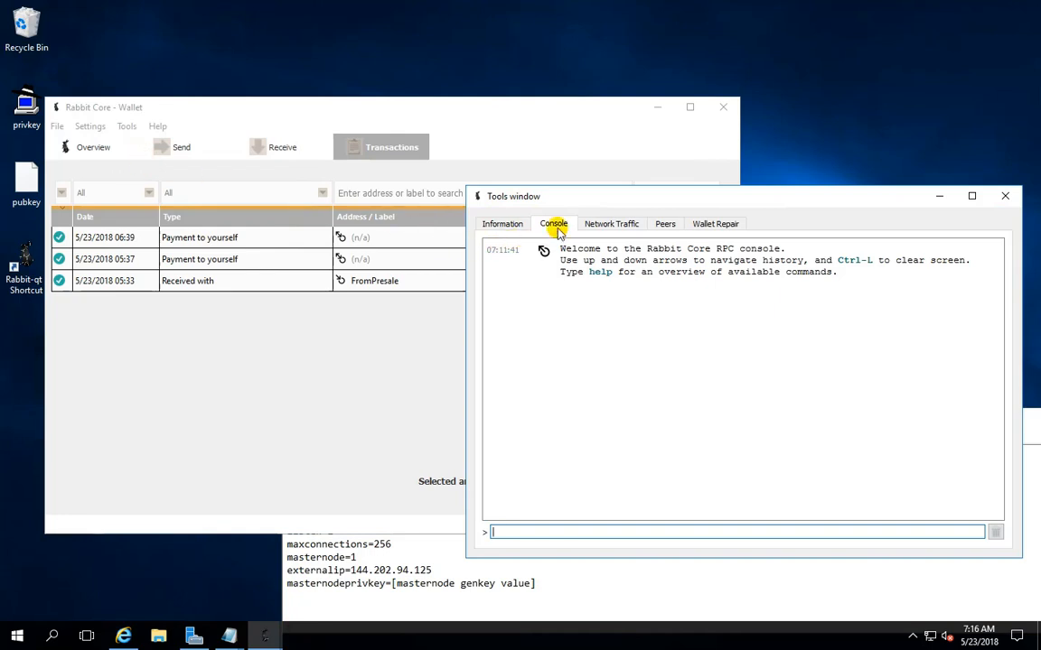
pyautogui.moveTo(592, 199); pyautogui.dragTo(203, 93)
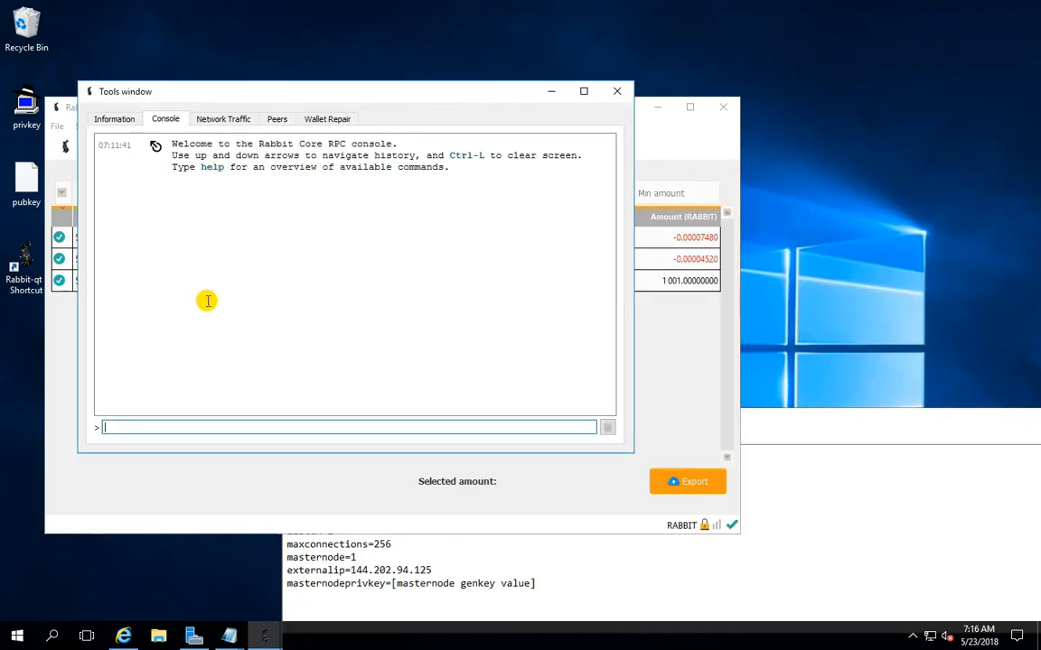
pyautogui.click(116, 426)
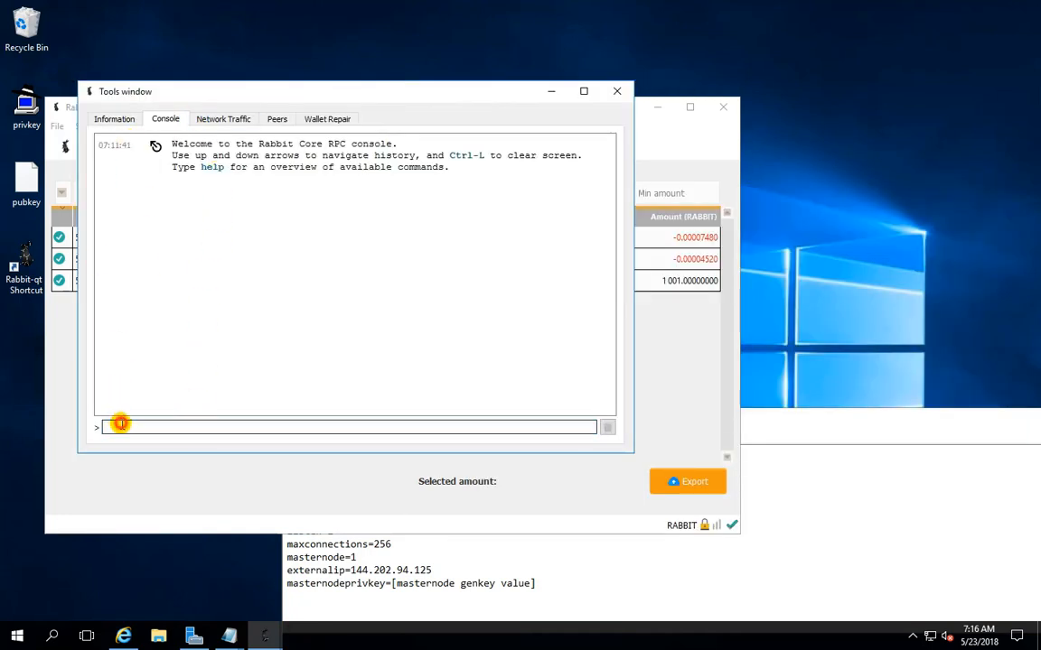
pyautogui.write('master')
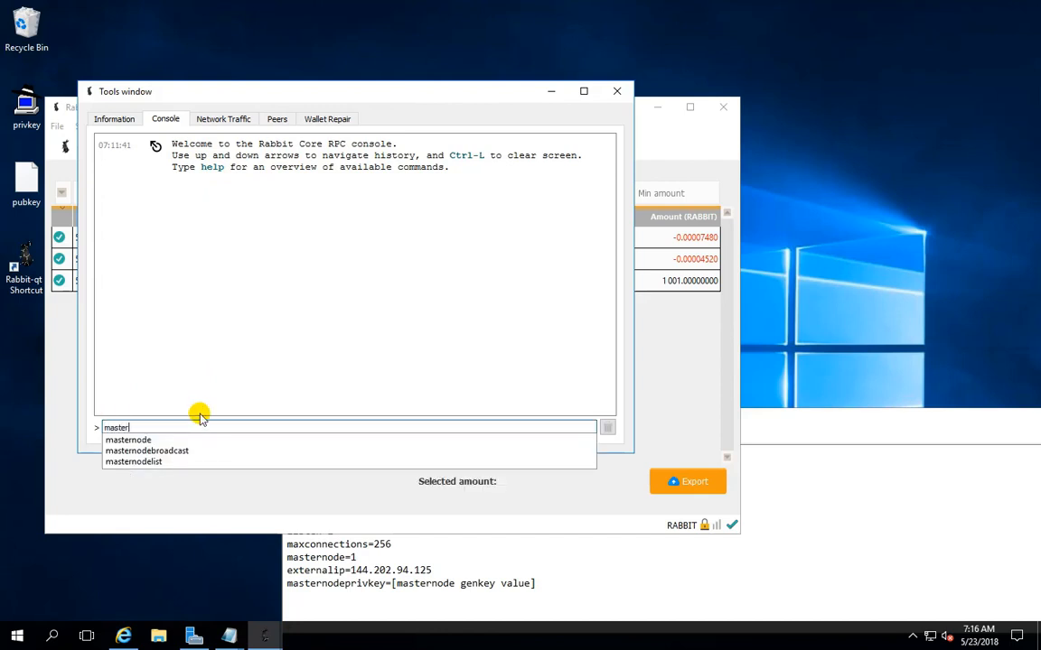
pyautogui.write('node genkey')
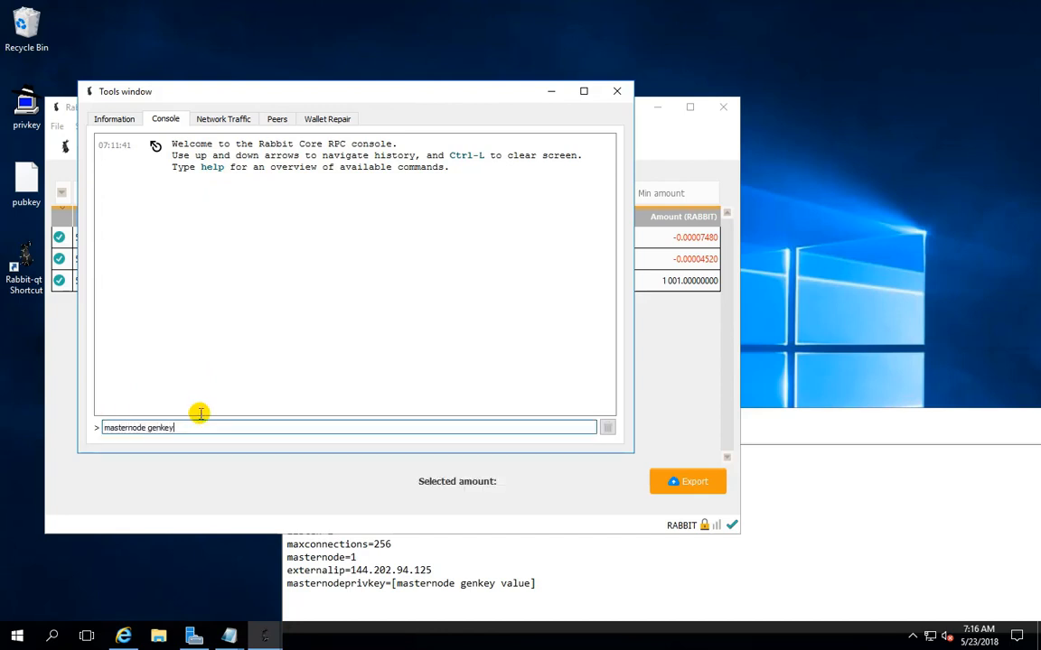
pyautogui.press('Return')
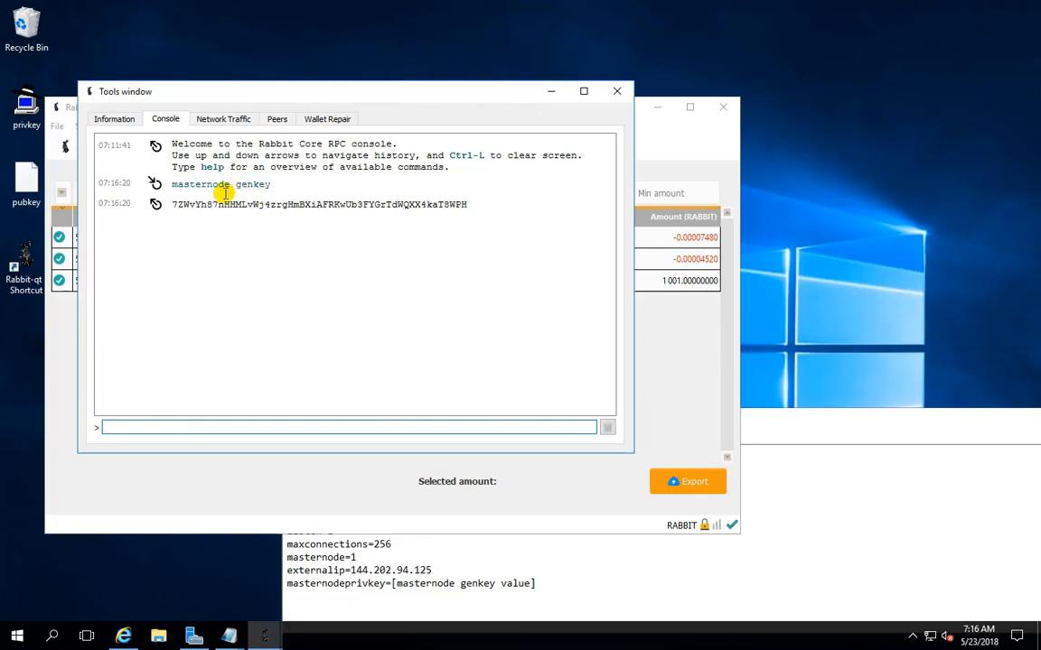
# Copy the generated masternode key from the console and paste it over the masternodeprivkey placeholder in the rabbit configuration file
pyautogui.doubleClick(280, 203)
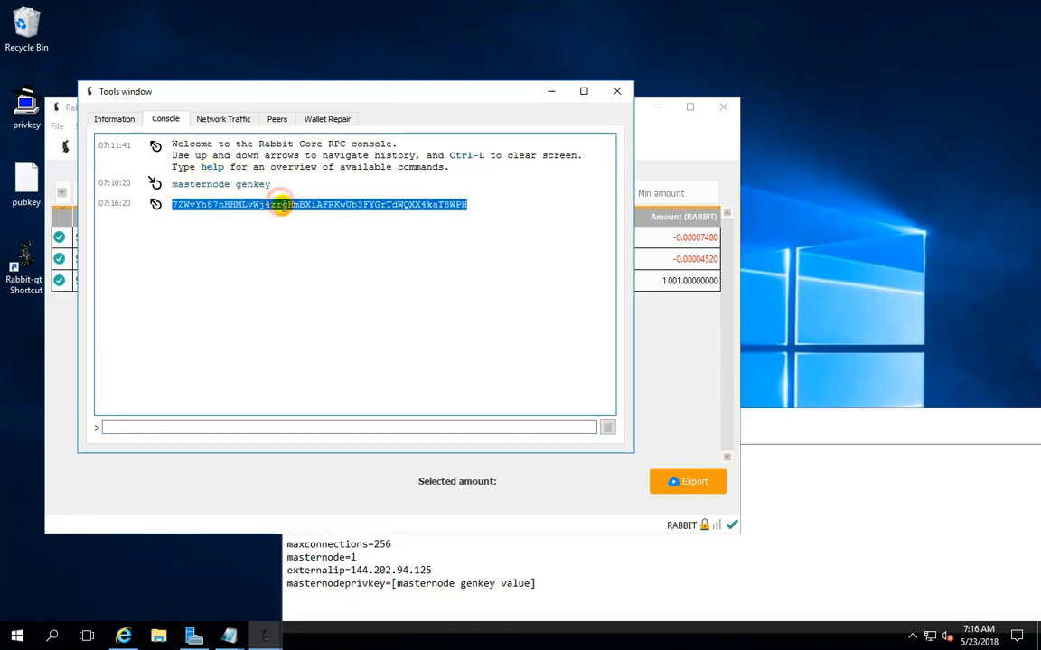
pyautogui.rightClick(280, 204)
pyautogui.click(316, 215)
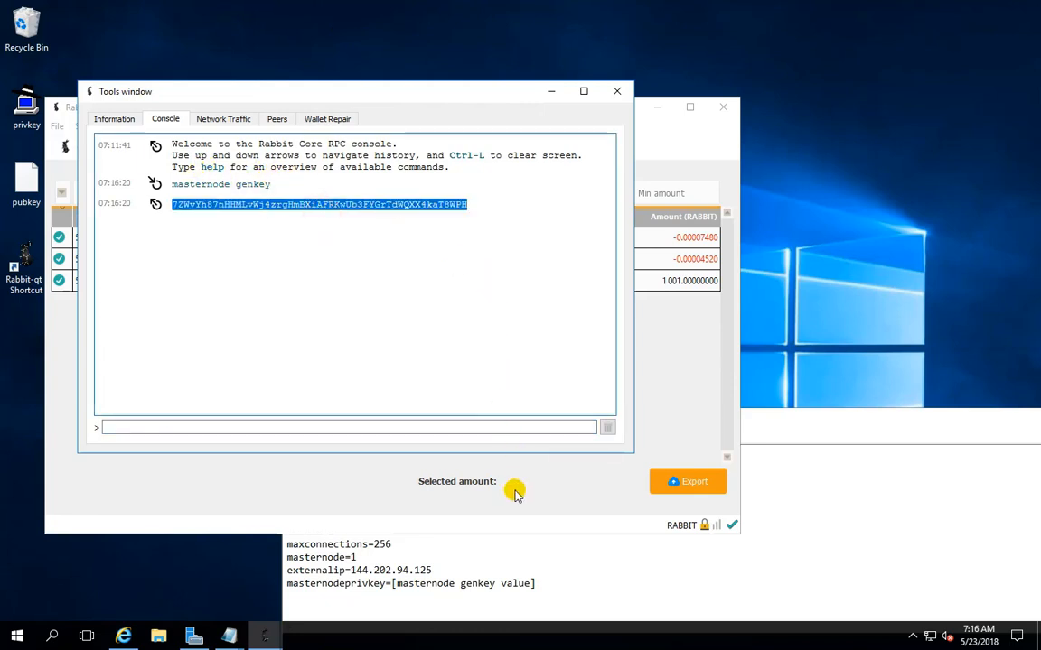
pyautogui.click(533, 549)
pyautogui.click(548, 584)
pyautogui.moveTo(548, 584); pyautogui.dragTo(393, 583)
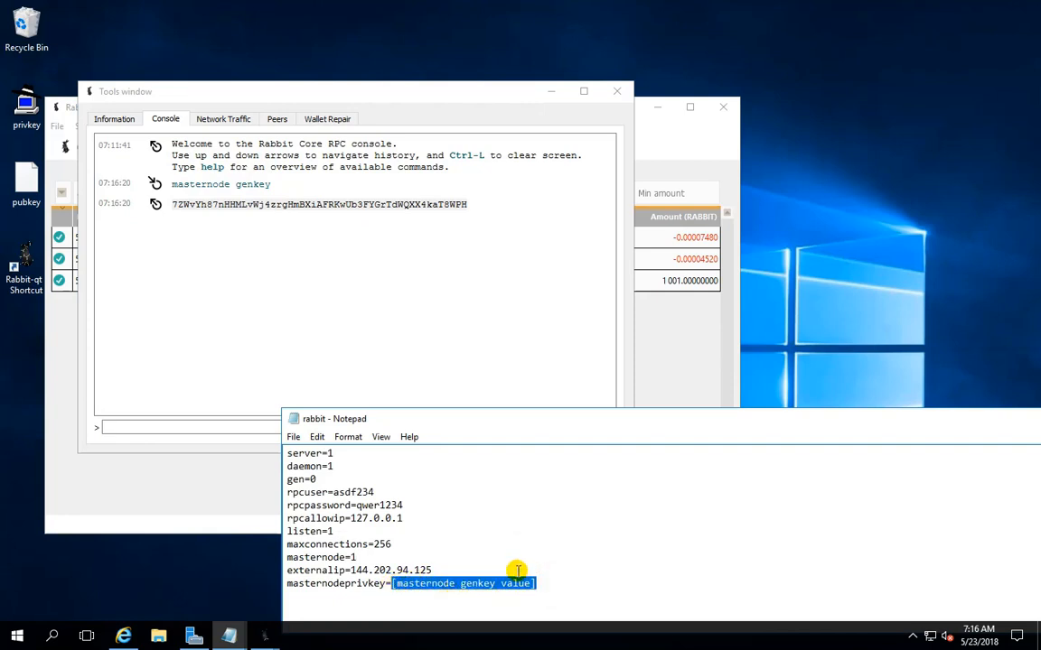
pyautogui.hotkey('ctrl', 'v')
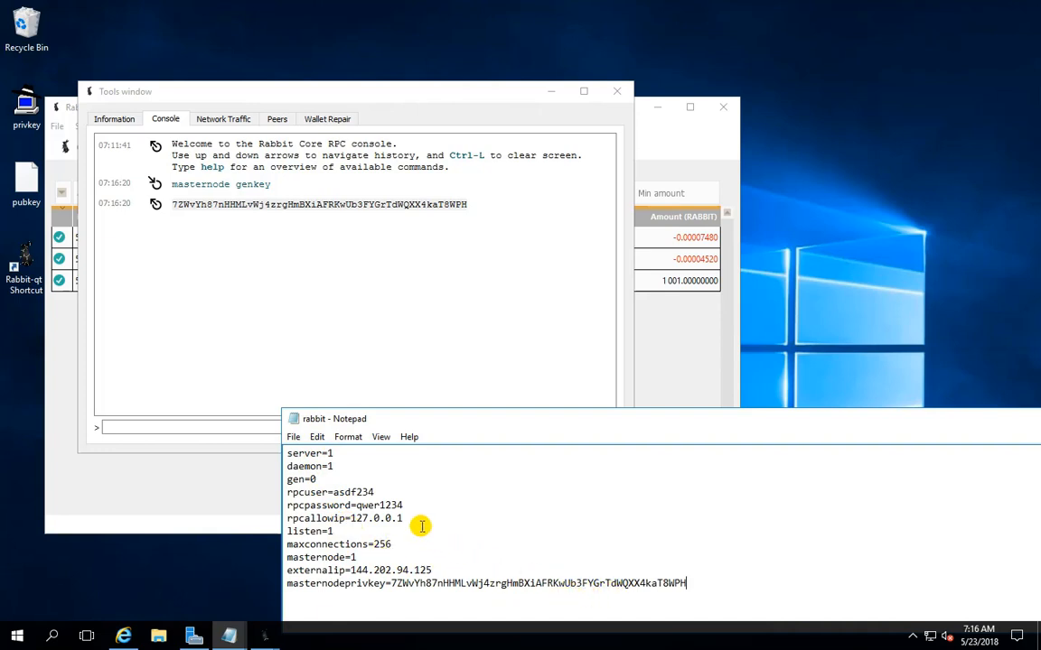
# Save the rabbit configuration file and close it
pyautogui.click(294, 438)
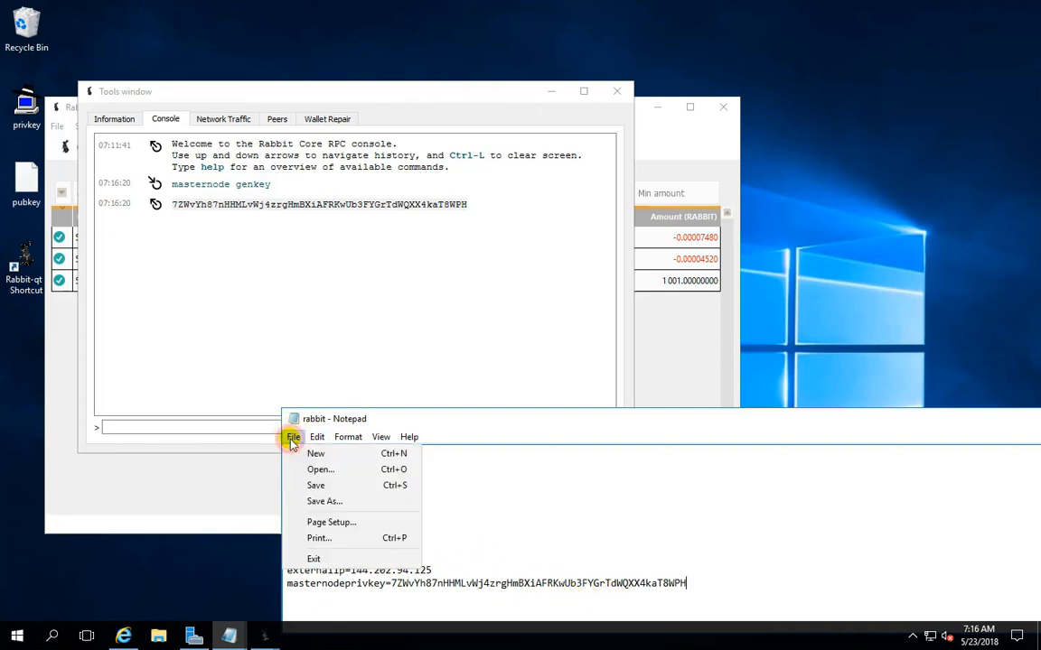
pyautogui.press('Escape')
pyautogui.click(291, 438)
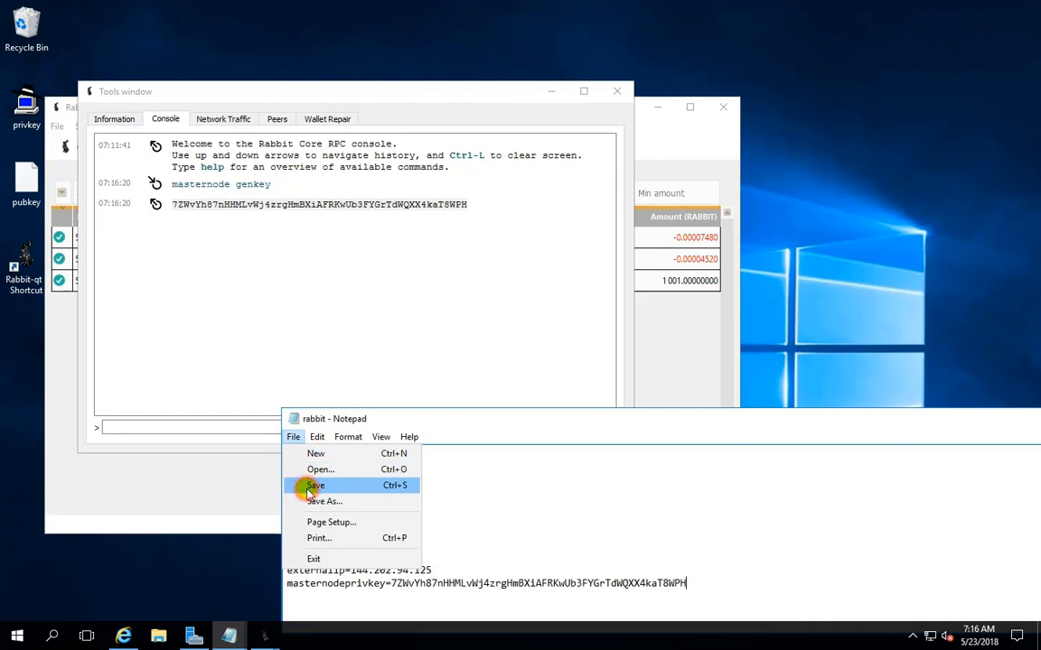
pyautogui.click(308, 488)
pyautogui.click(290, 436)
pyautogui.click(318, 558)
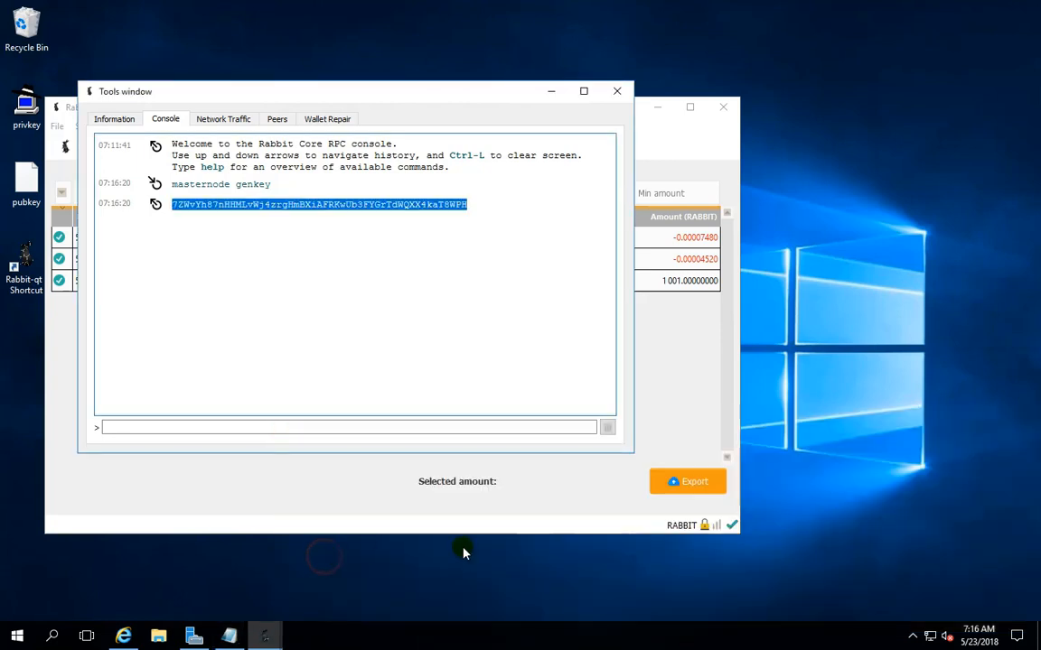
# Open the masternode configuration file from the wallet and place its window fully in view
pyautogui.moveTo(181, 94); pyautogui.dragTo(575, 246)
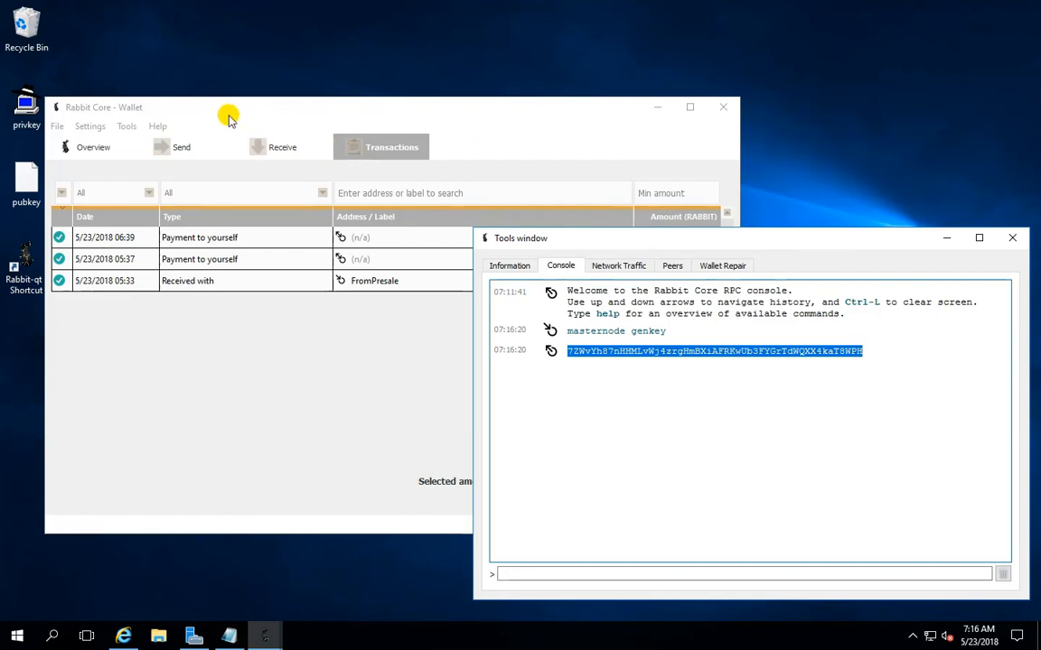
pyautogui.click(126, 127)
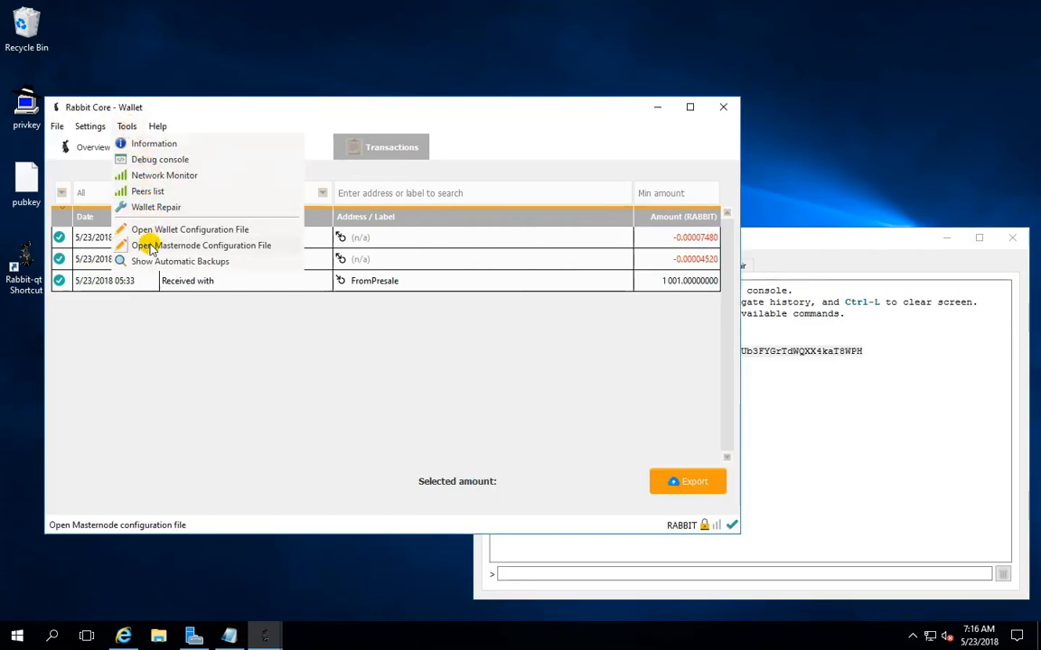
pyautogui.click(242, 252)
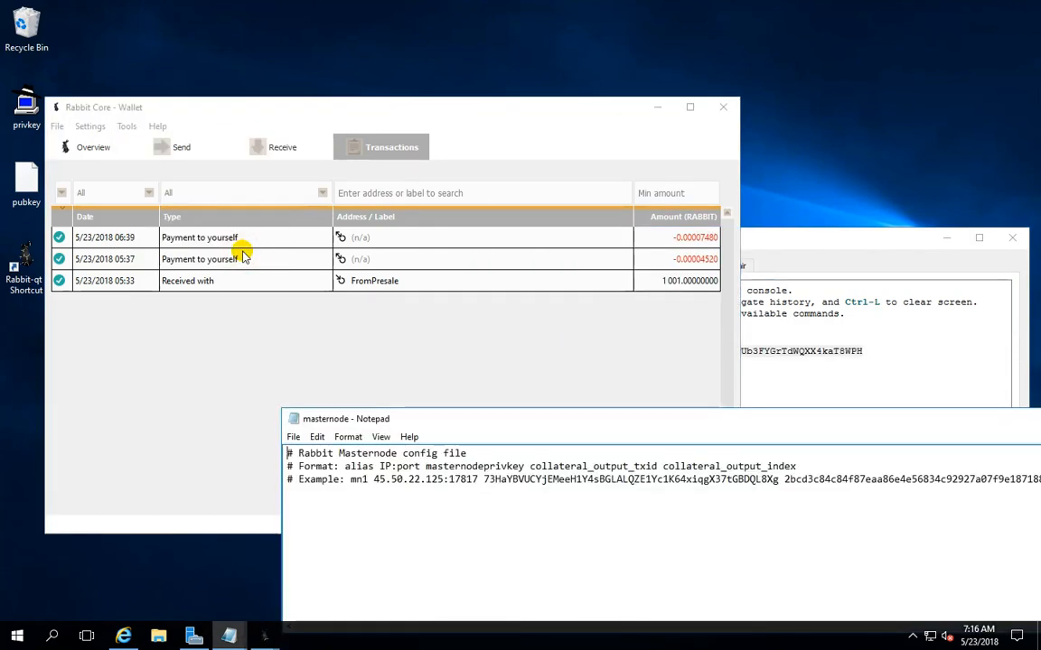
pyautogui.moveTo(488, 422); pyautogui.dragTo(279, 226)
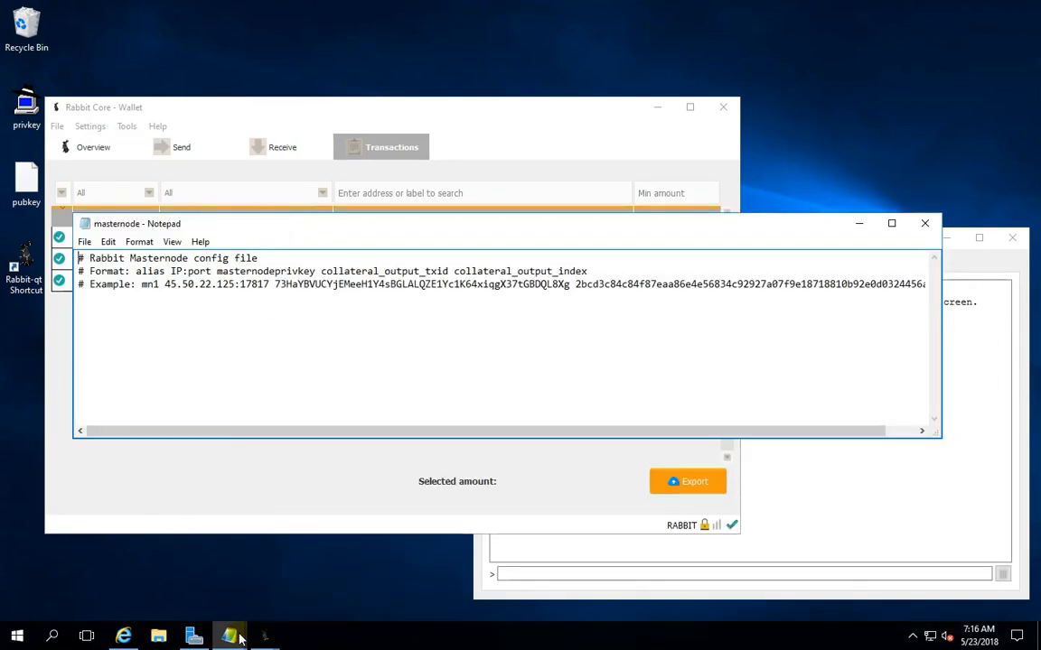
# Copy the MN1 template line from the Untitled notes and paste it below the example line in the masternode configuration file
pyautogui.moveTo(238, 638)
pyautogui.click(154, 517)
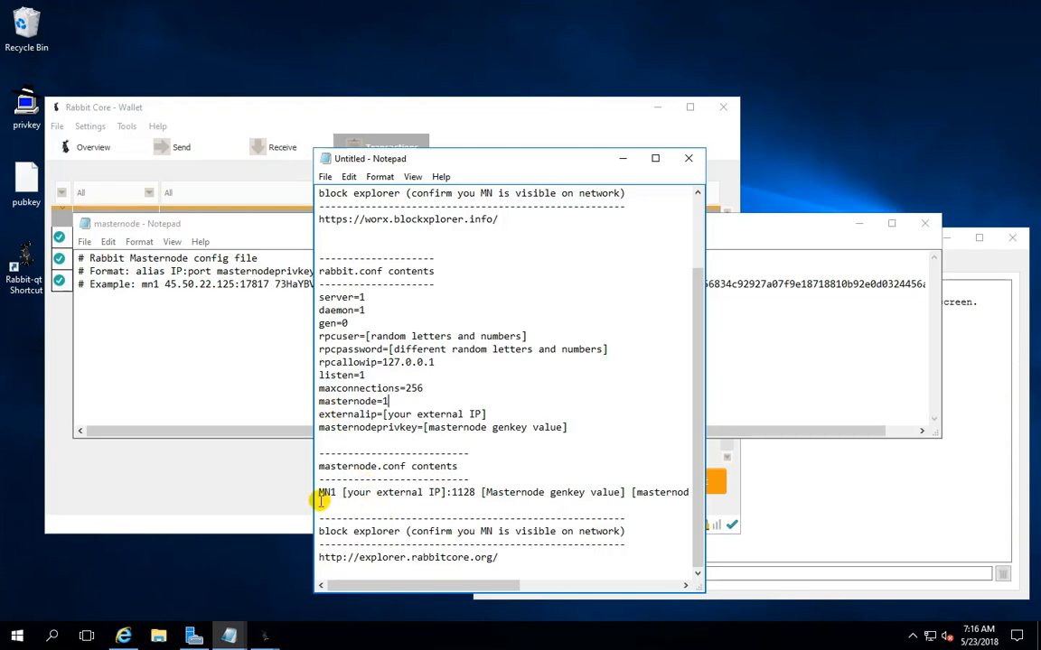
pyautogui.click(320, 495)
pyautogui.hotkey('shift', 'End')
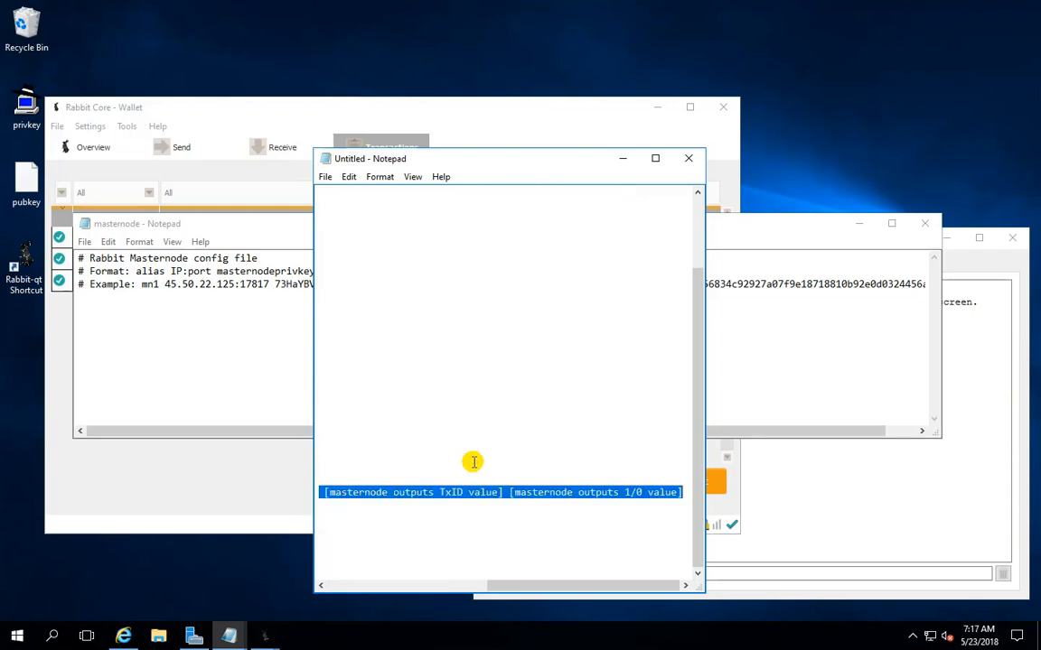
pyautogui.rightClick(465, 499)
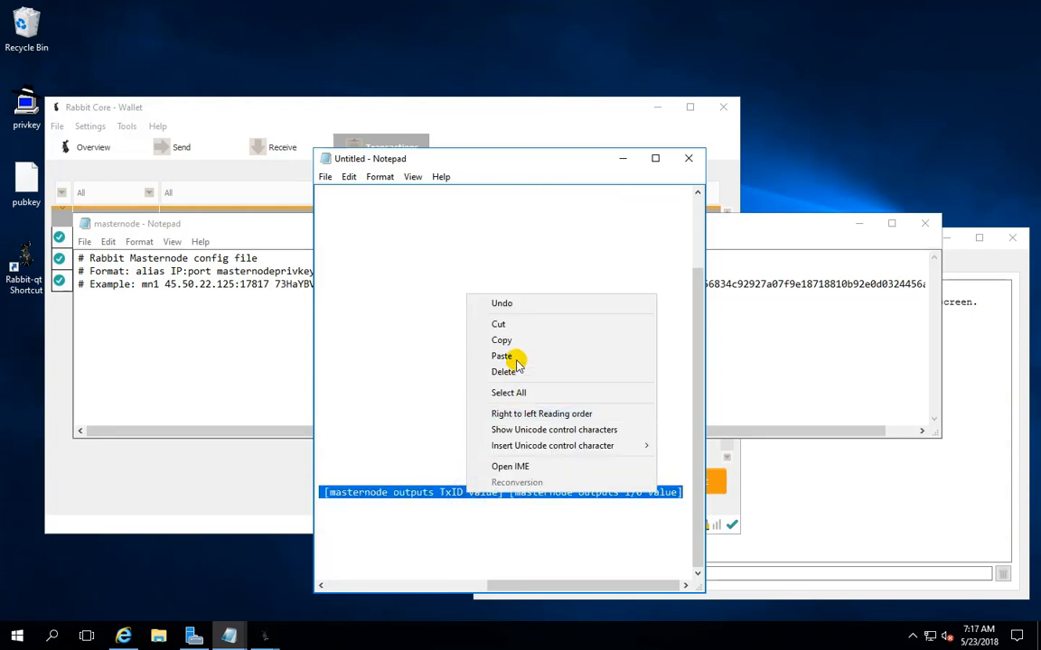
pyautogui.click(513, 335)
pyautogui.click(235, 330)
pyautogui.rightClick(235, 330)
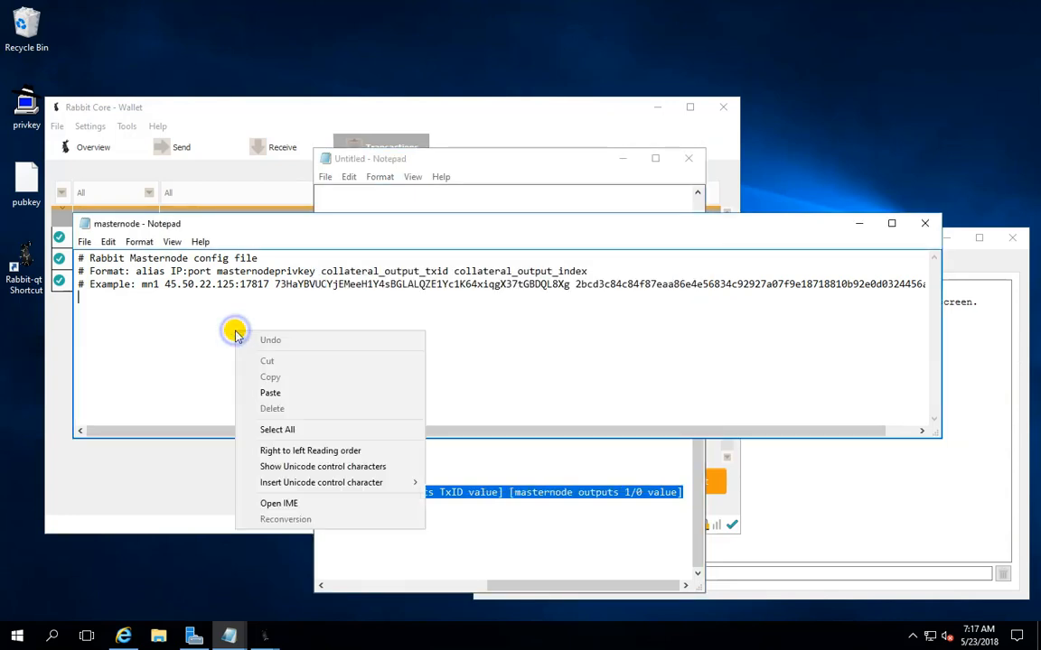
pyautogui.click(302, 395)
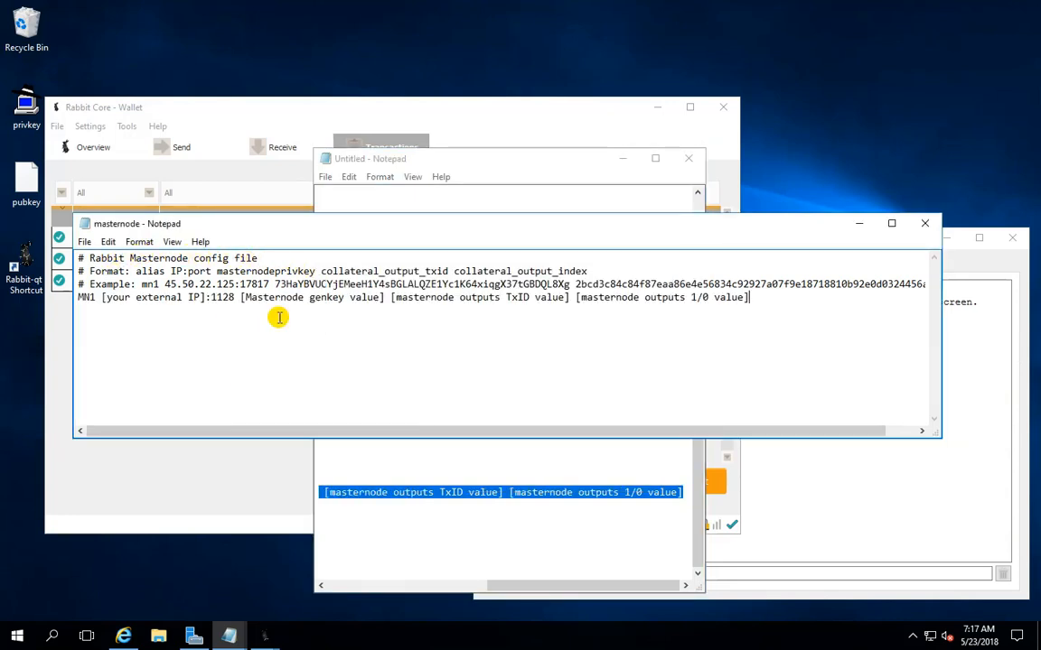
# Copy the public IP 144.202.94.125 from the "what is my ip" result in Internet Explorer and paste it over the external IP placeholder in the MN1 line
pyautogui.click(80, 297)
pyautogui.moveTo(80, 297); pyautogui.dragTo(94, 296)
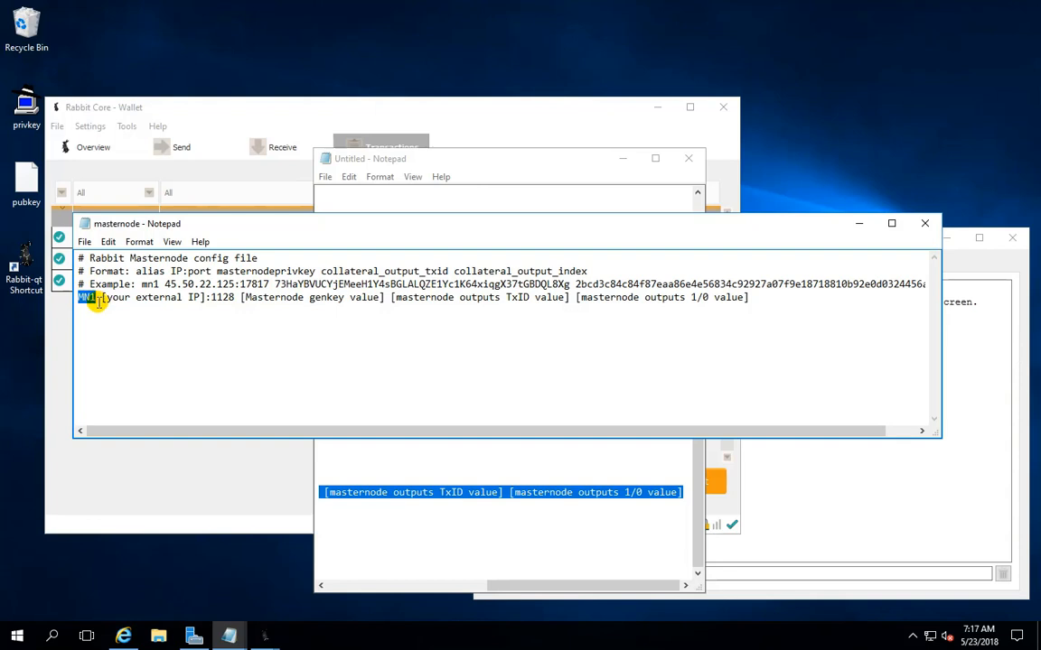
pyautogui.moveTo(101, 299); pyautogui.dragTo(201, 302)
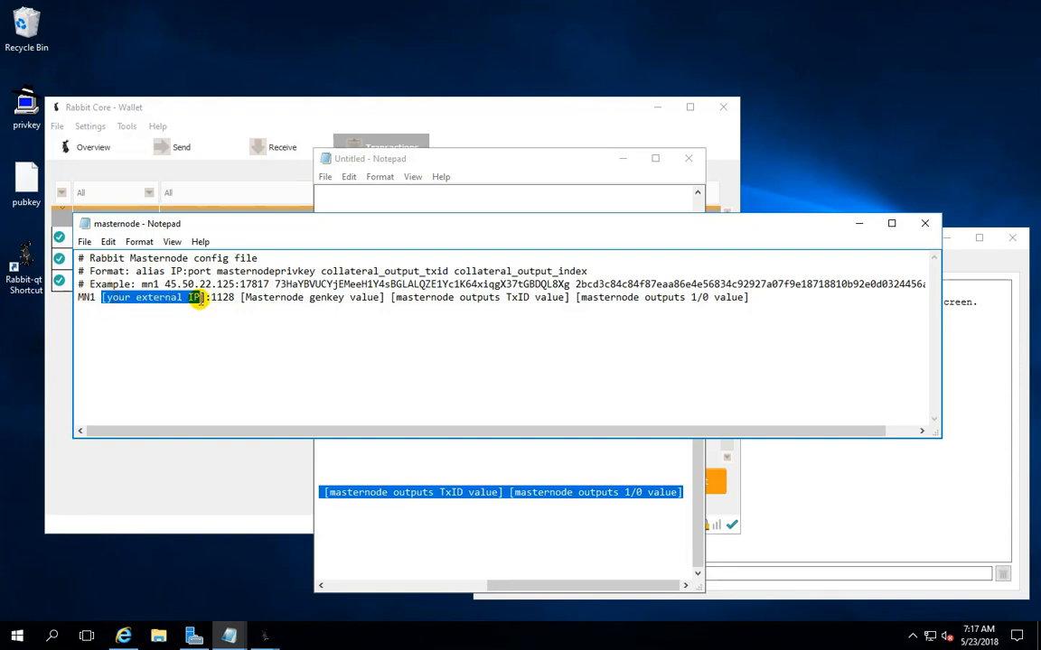
pyautogui.click(123, 636)
pyautogui.rightClick(224, 226)
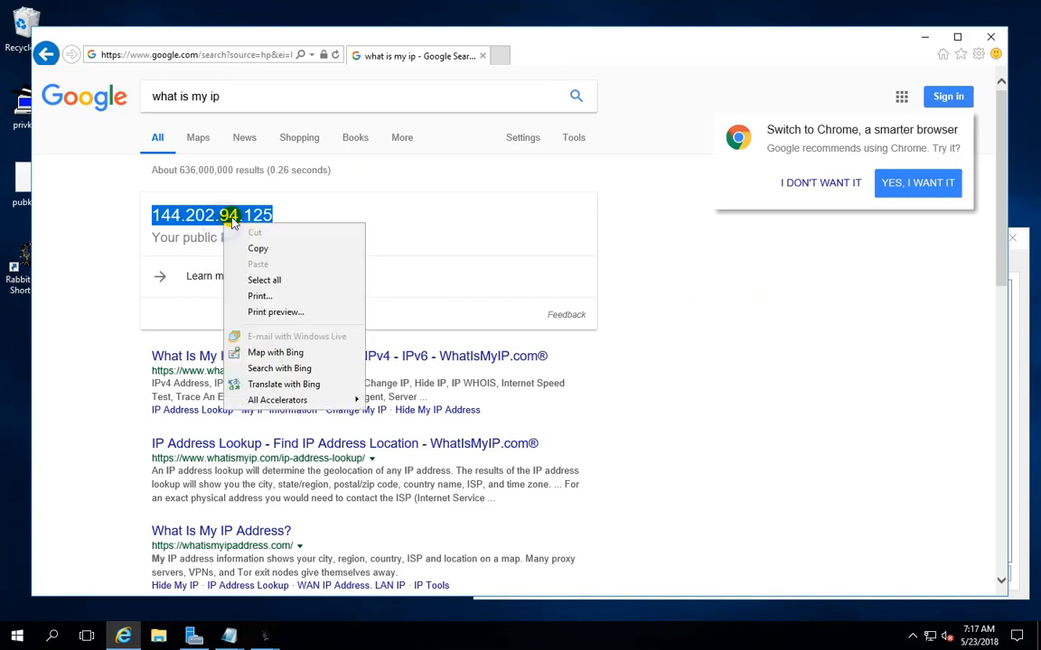
pyautogui.click(264, 244)
pyautogui.click(926, 38)
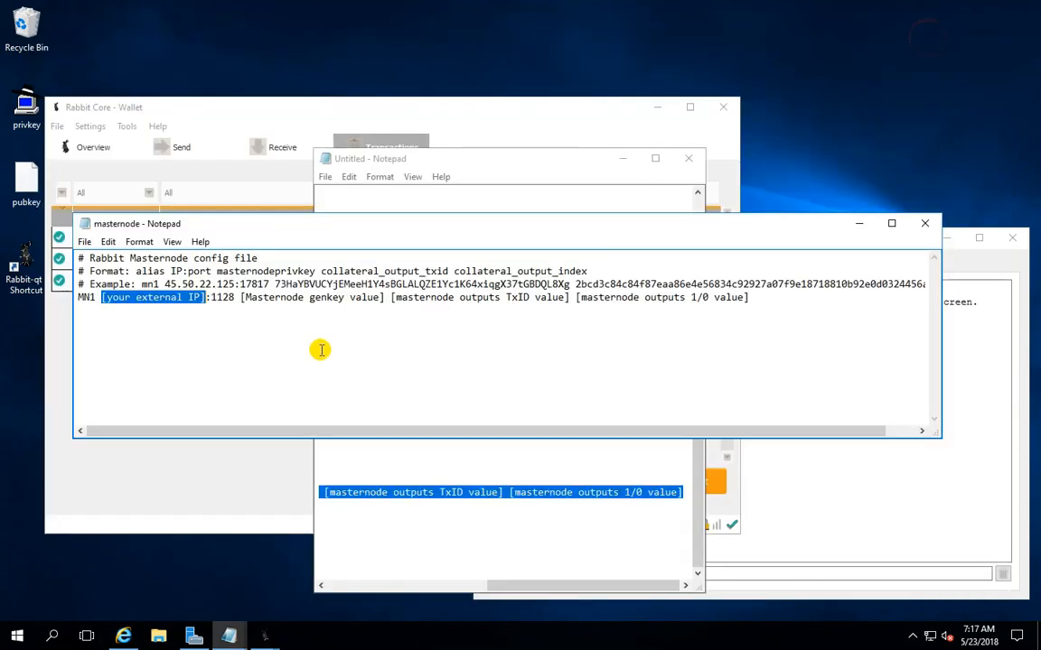
pyautogui.rightClick(187, 299)
pyautogui.click(222, 359)
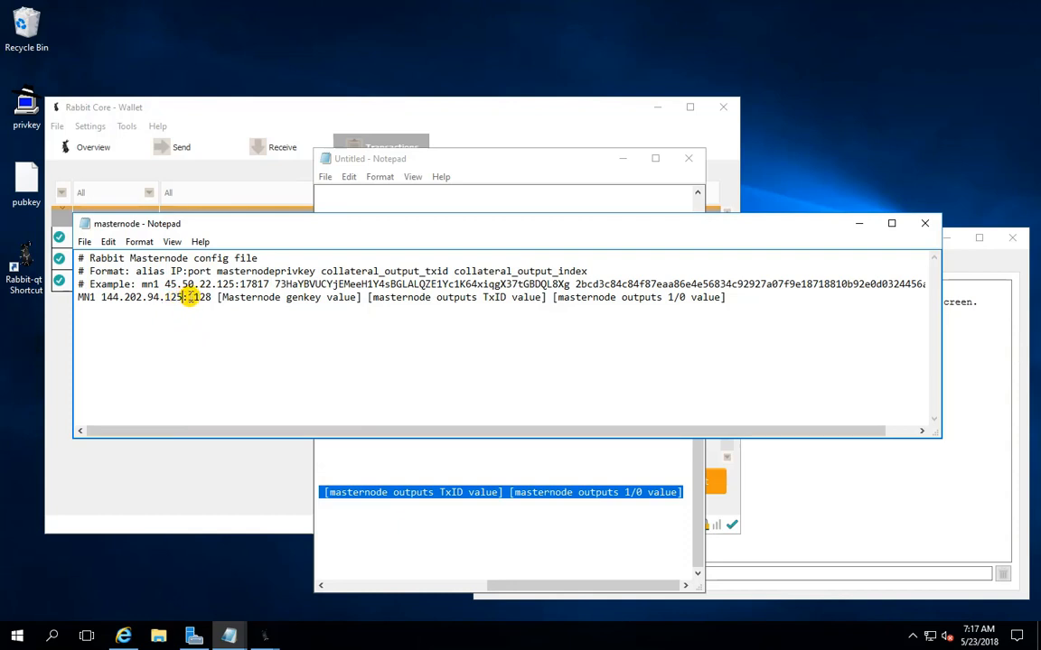
# Copy the generated masternode key from the wallet console and paste it over the Masternode genkey value placeholder in the MN1 line
pyautogui.moveTo(216, 297); pyautogui.dragTo(350, 302)
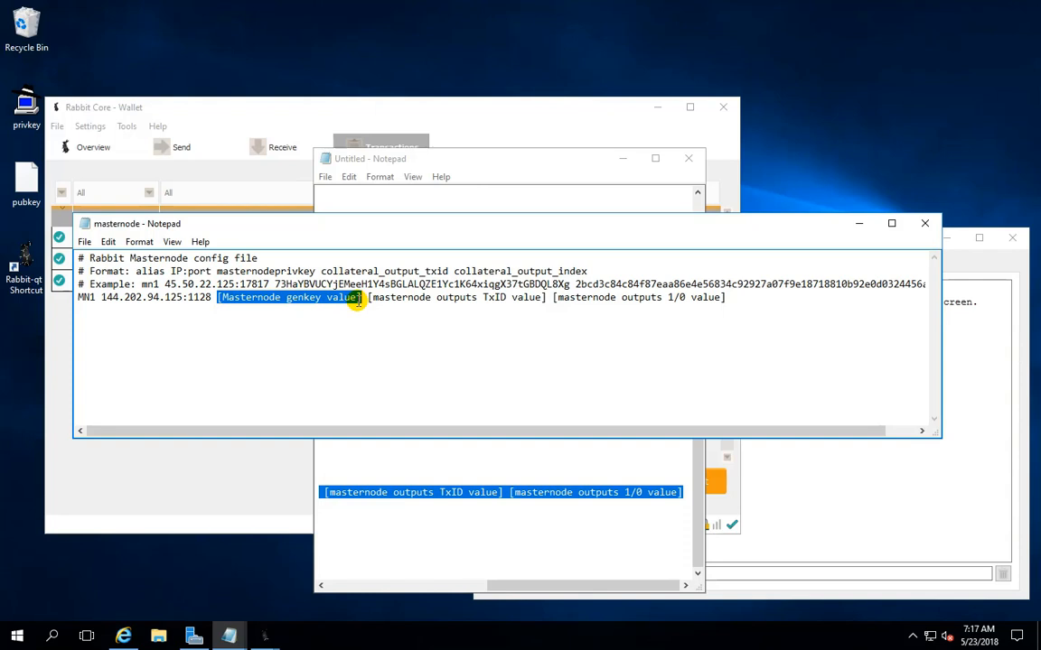
pyautogui.click(842, 483)
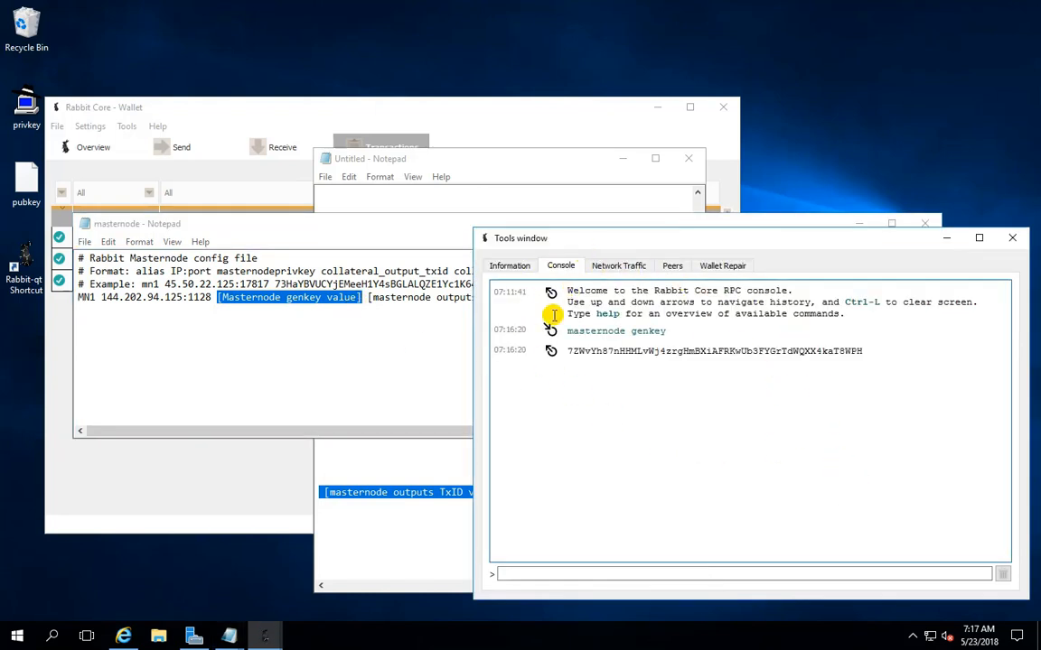
pyautogui.doubleClick(659, 354)
pyautogui.rightClick(674, 356)
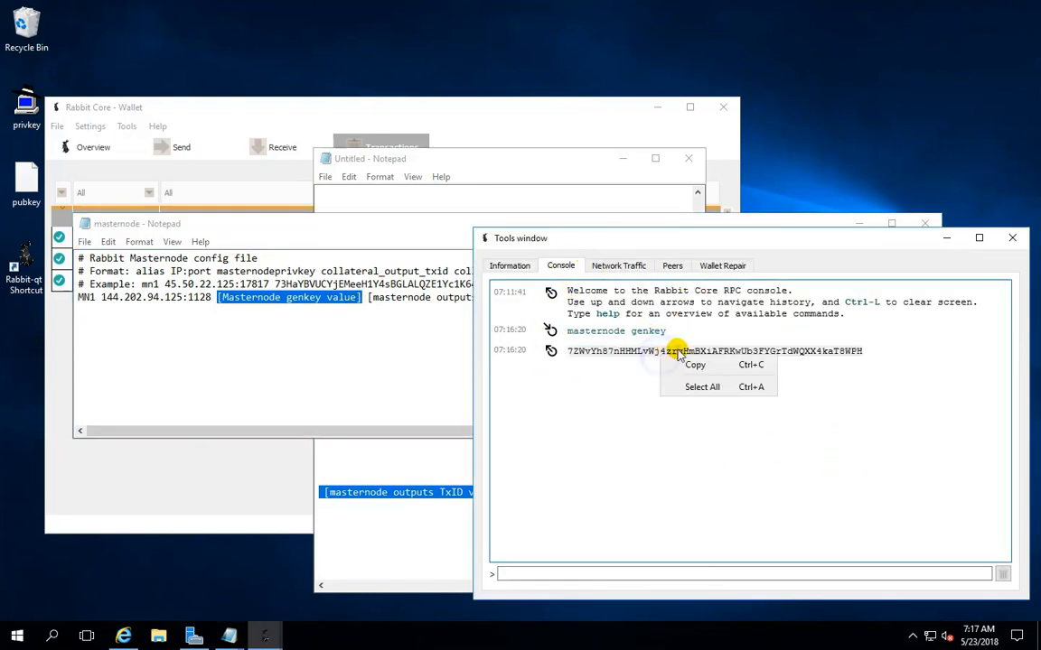
pyautogui.click(697, 362)
pyautogui.rightClick(312, 300)
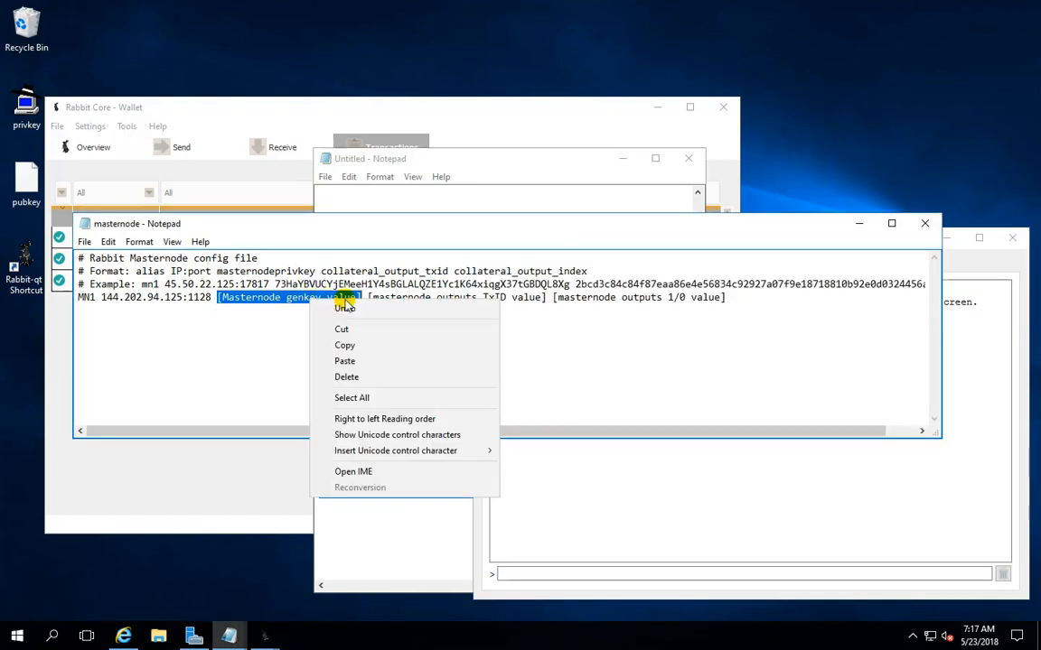
pyautogui.click(357, 359)
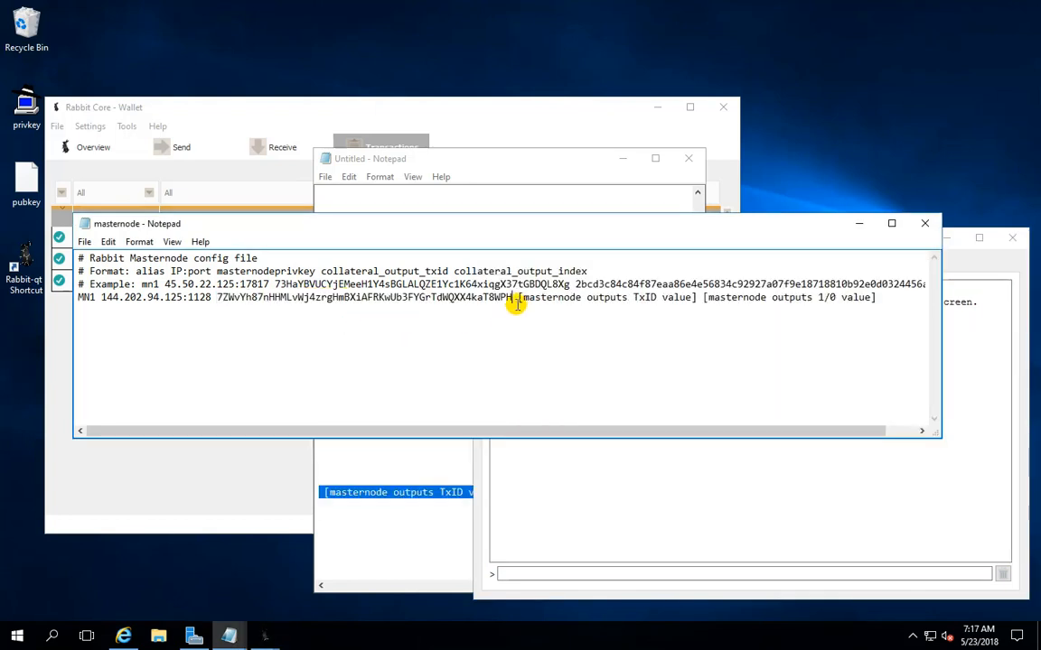
# Run the masternode outputs command in the wallet's debug console to get the values for the two remaining placeholders
pyautogui.moveTo(518, 298); pyautogui.dragTo(861, 304)
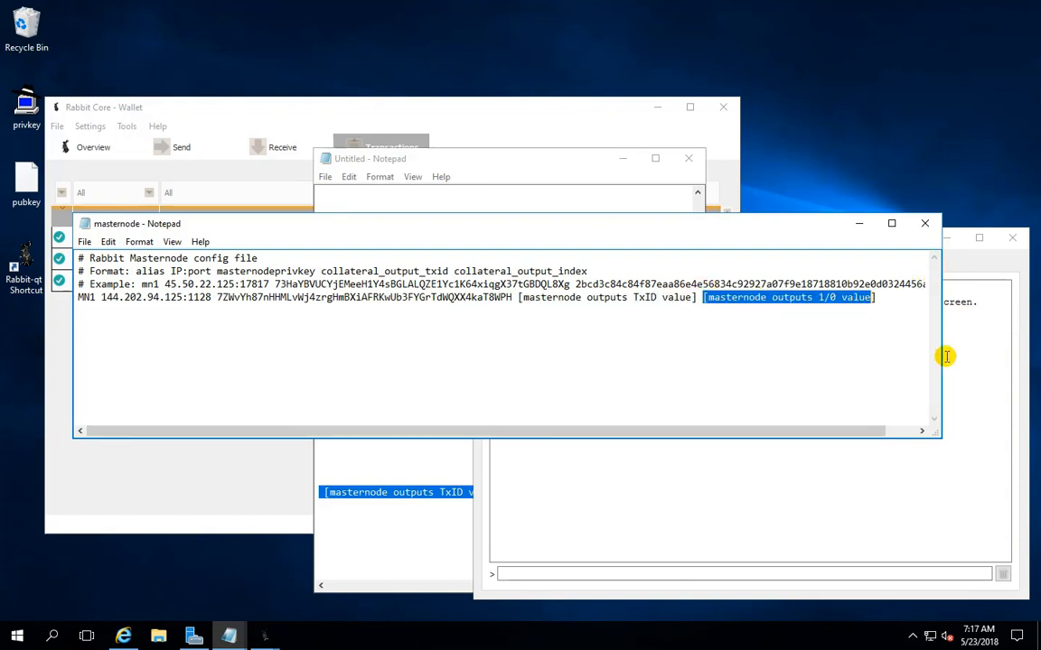
pyautogui.click(737, 445)
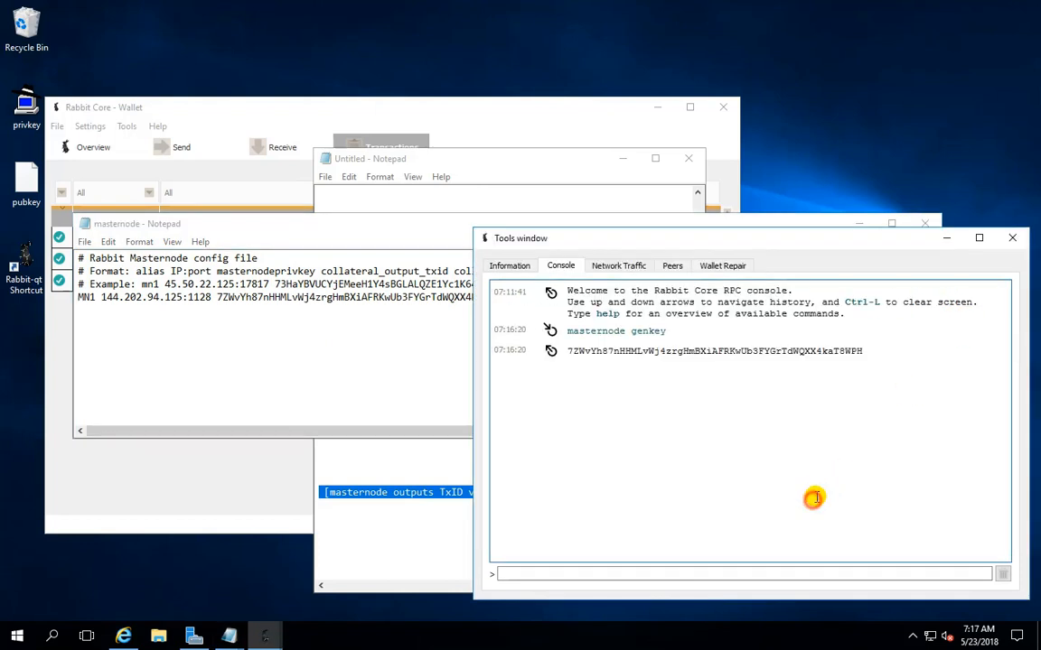
pyautogui.click(603, 569)
pyautogui.write('masternode outputs')
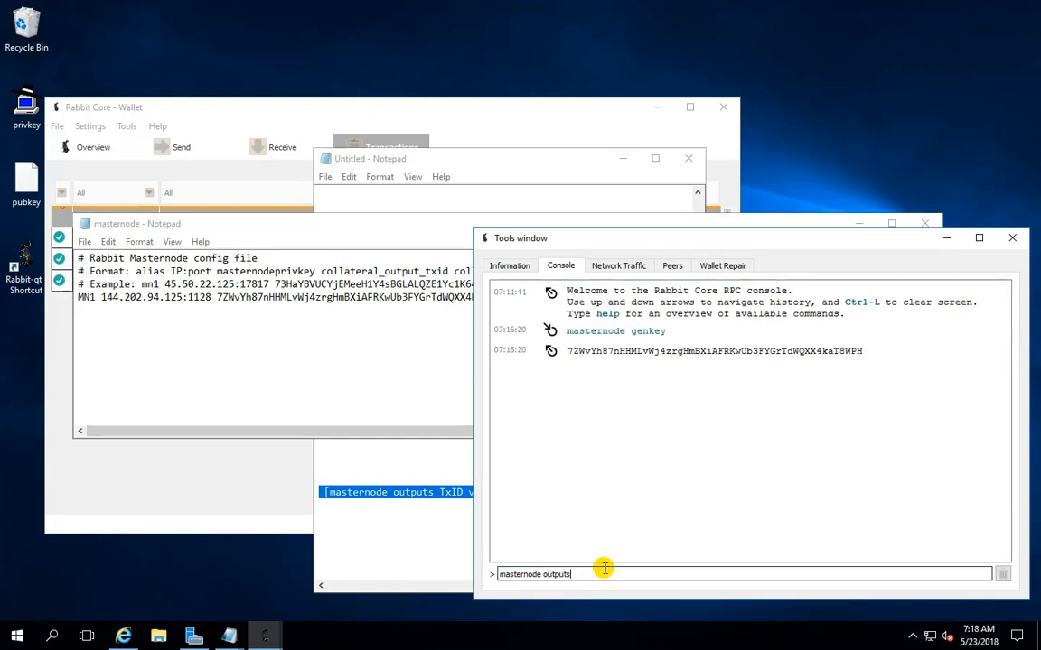
pyautogui.press('Return')
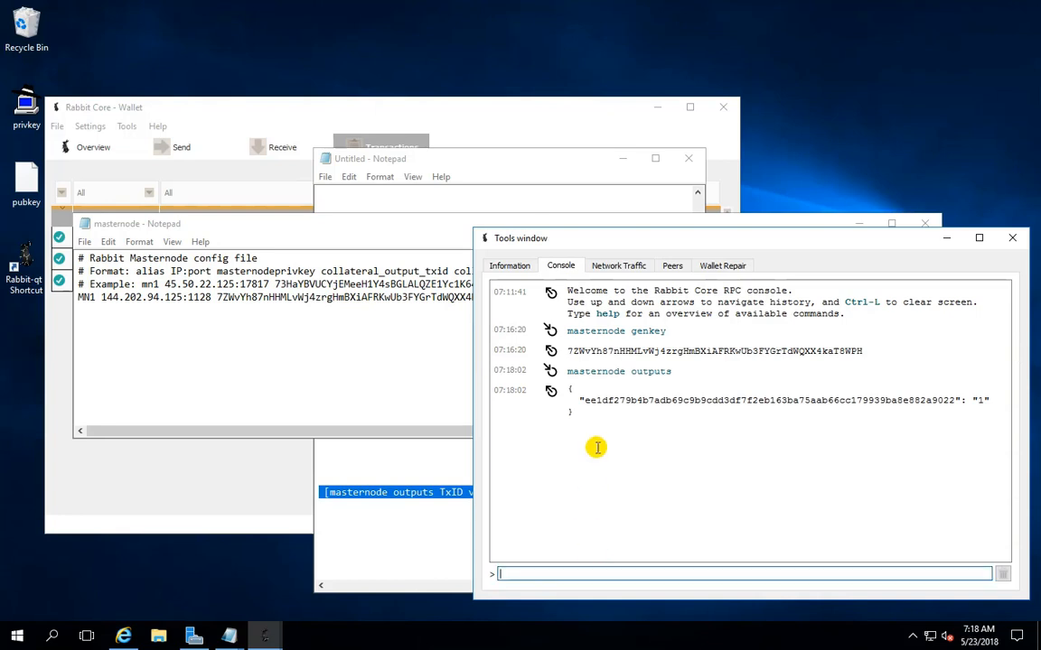
# Copy the transaction ID from the console's masternode outputs result and paste it over the TxID value placeholder in the MN1 line
pyautogui.moveTo(955, 398); pyautogui.dragTo(588, 404)
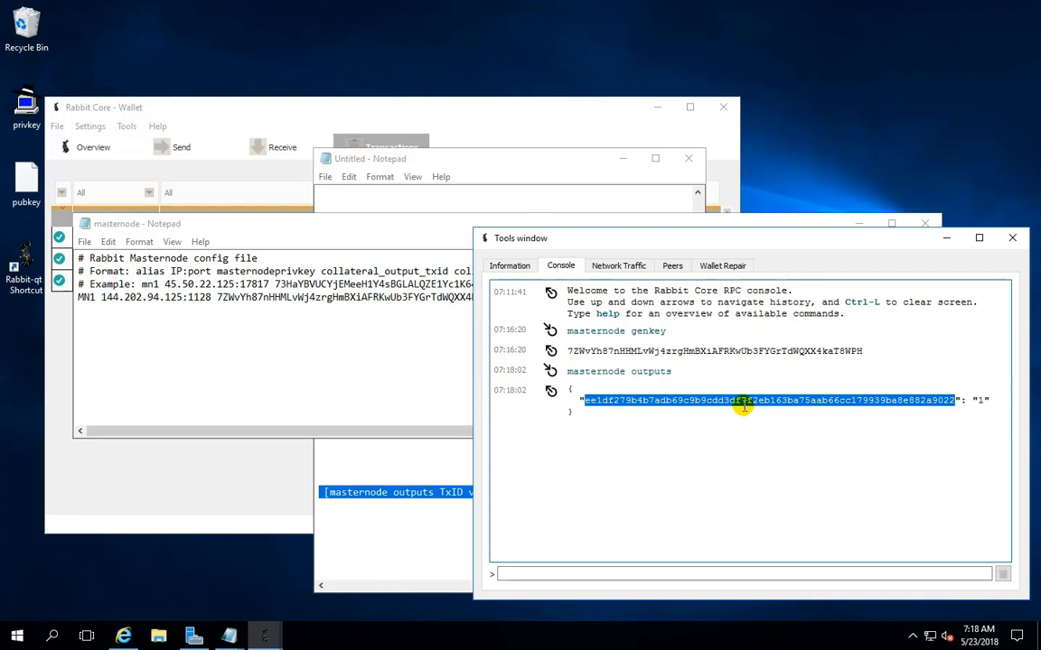
pyautogui.rightClick(599, 404)
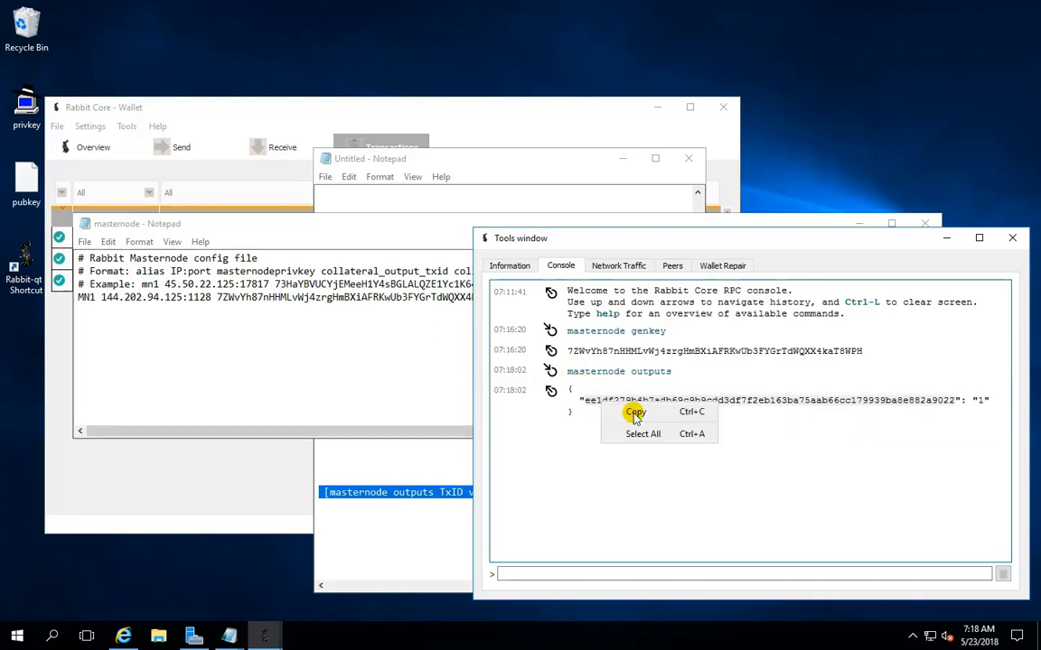
pyautogui.click(632, 414)
pyautogui.click(361, 307)
pyautogui.moveTo(696, 298); pyautogui.dragTo(534, 299)
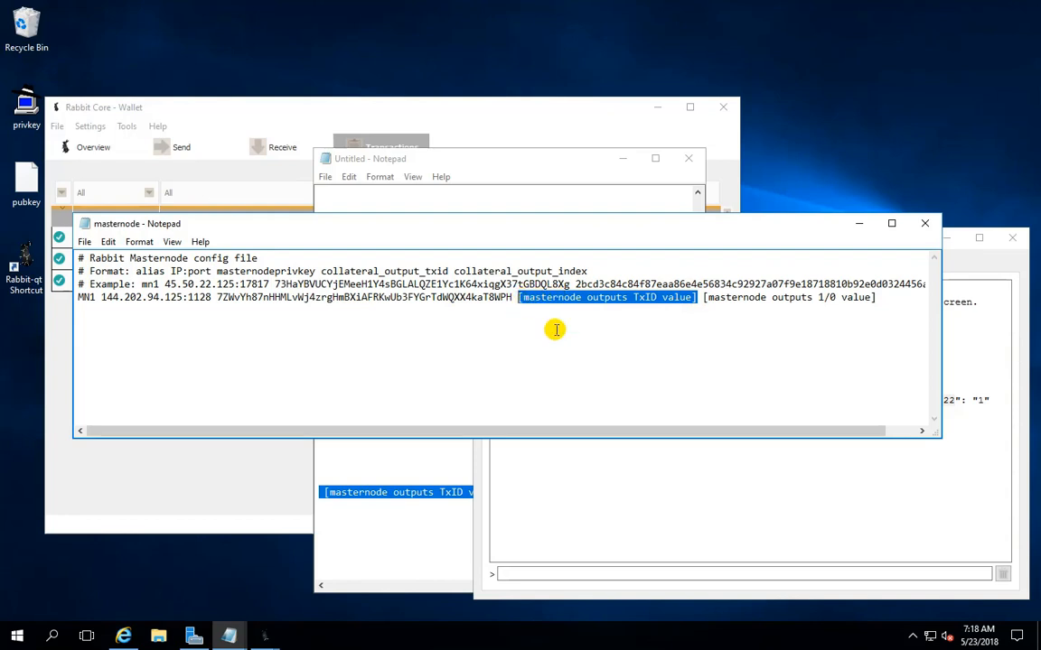
pyautogui.hotkey('ctrl', 'v')
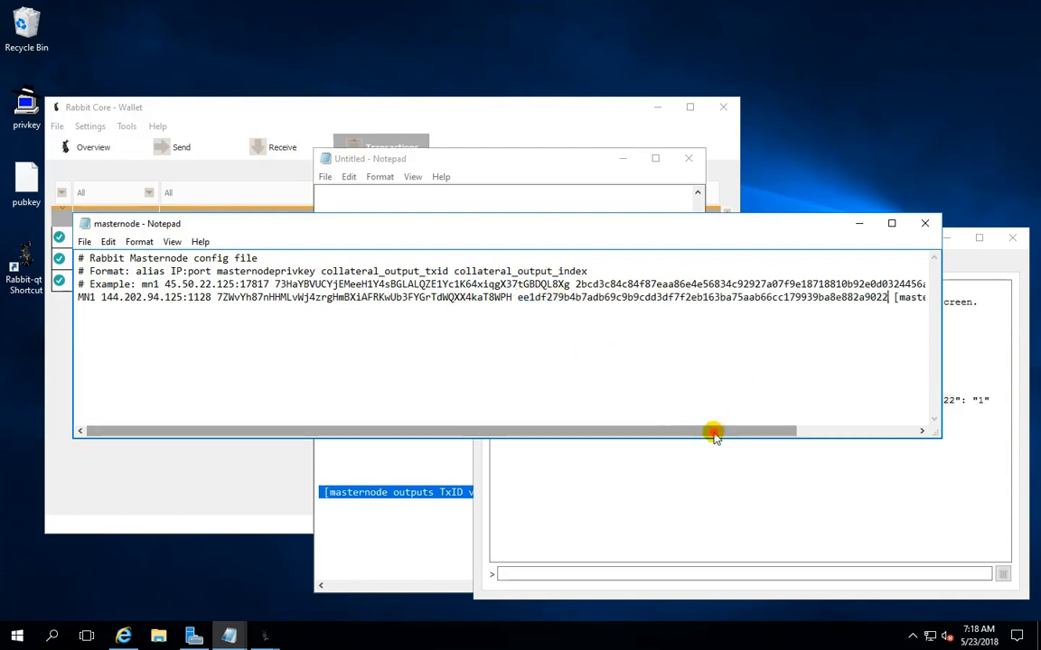
# Replace the masternode outputs 1/0 value placeholder at the end of the MN1 line with 1
pyautogui.moveTo(713, 432); pyautogui.dragTo(920, 431)
pyautogui.moveTo(748, 297); pyautogui.dragTo(915, 299)
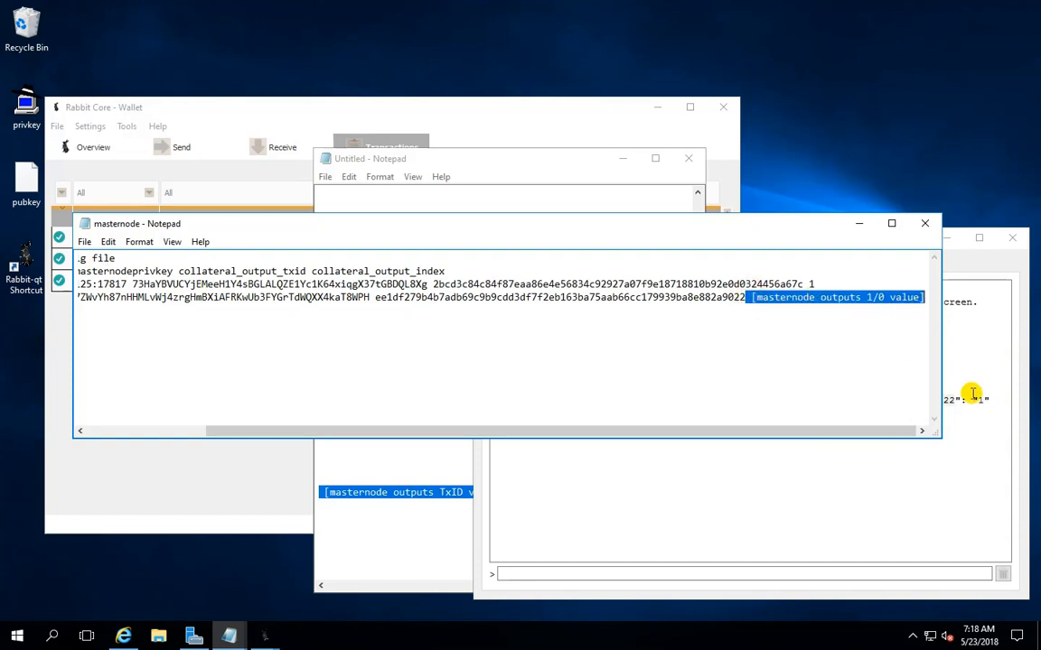
pyautogui.moveTo(797, 225); pyautogui.dragTo(774, 69)
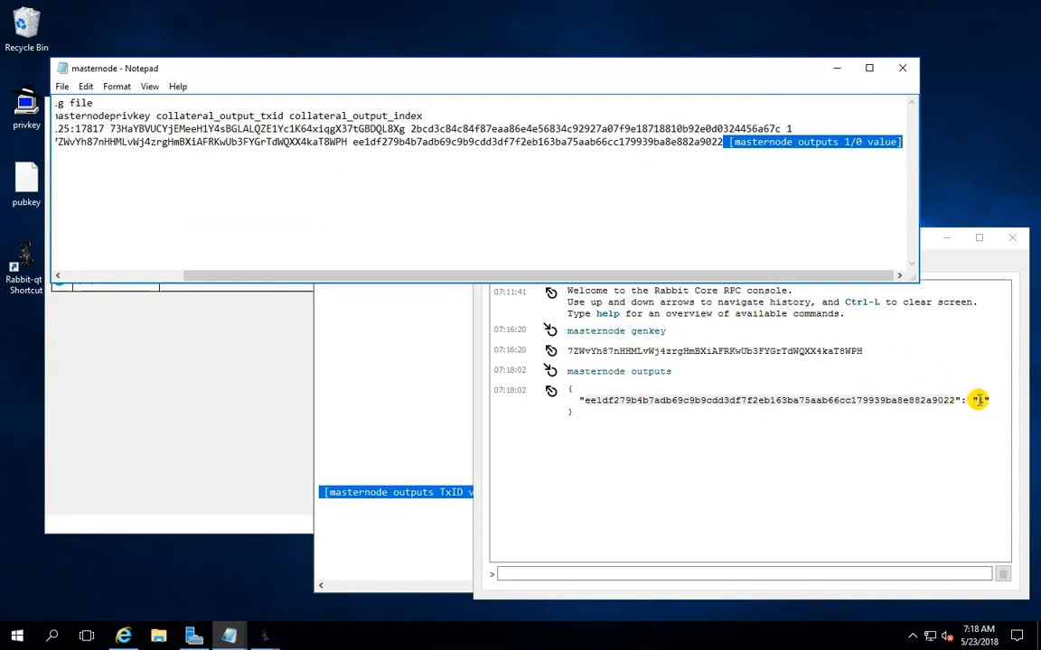
pyautogui.click(728, 141)
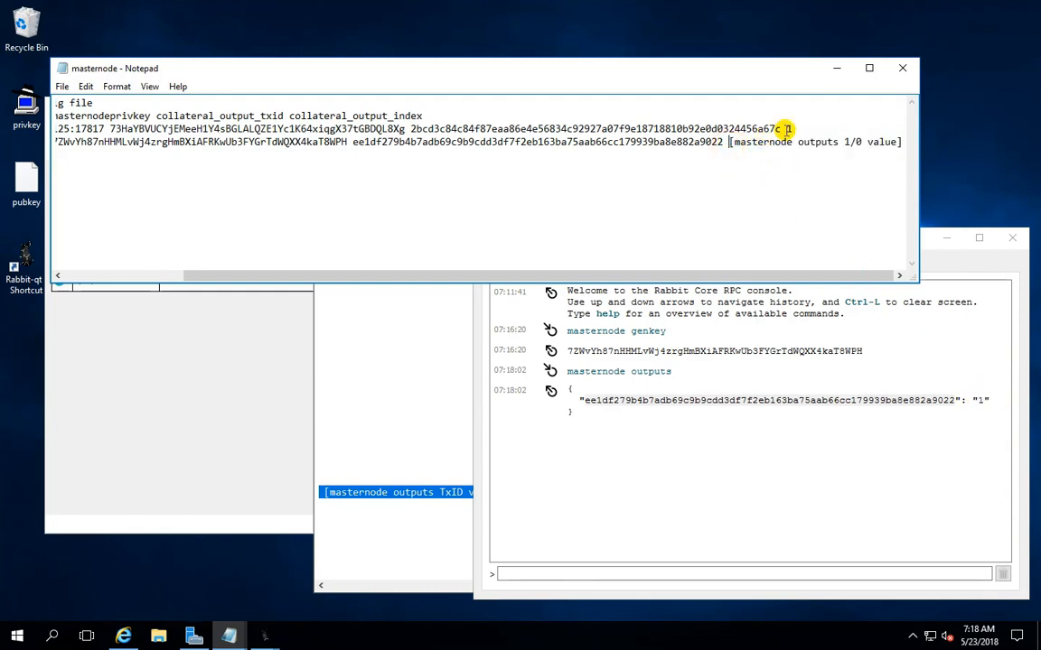
pyautogui.hotkey('shift', 'End')
pyautogui.write('1')
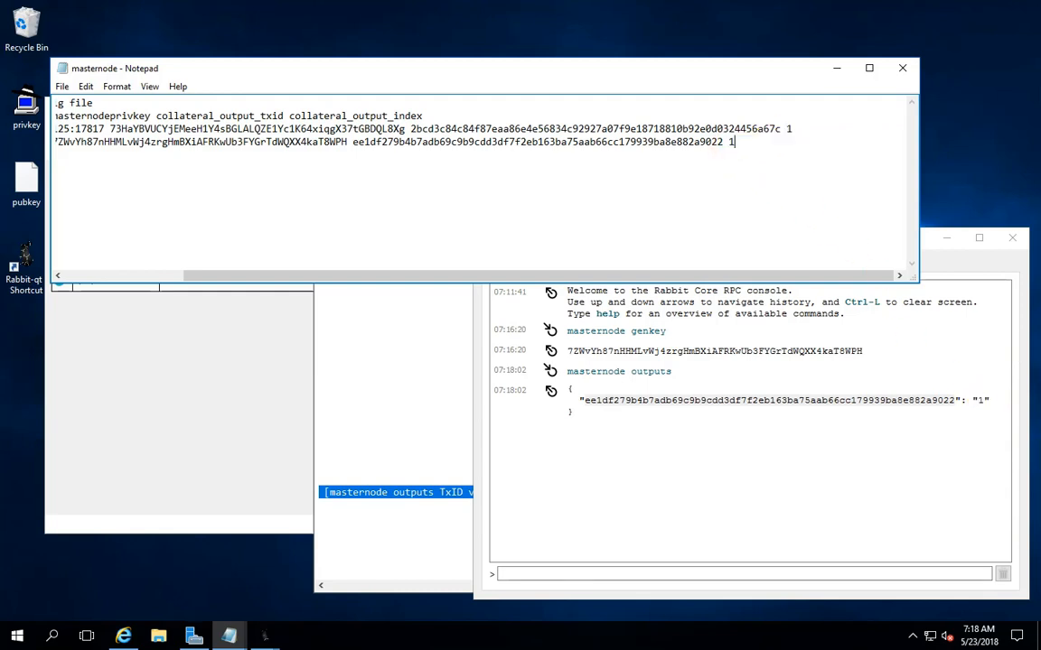
# Check the completed MN1 line, then save the masternode configuration file and close it
pyautogui.moveTo(662, 275); pyautogui.dragTo(430, 274)
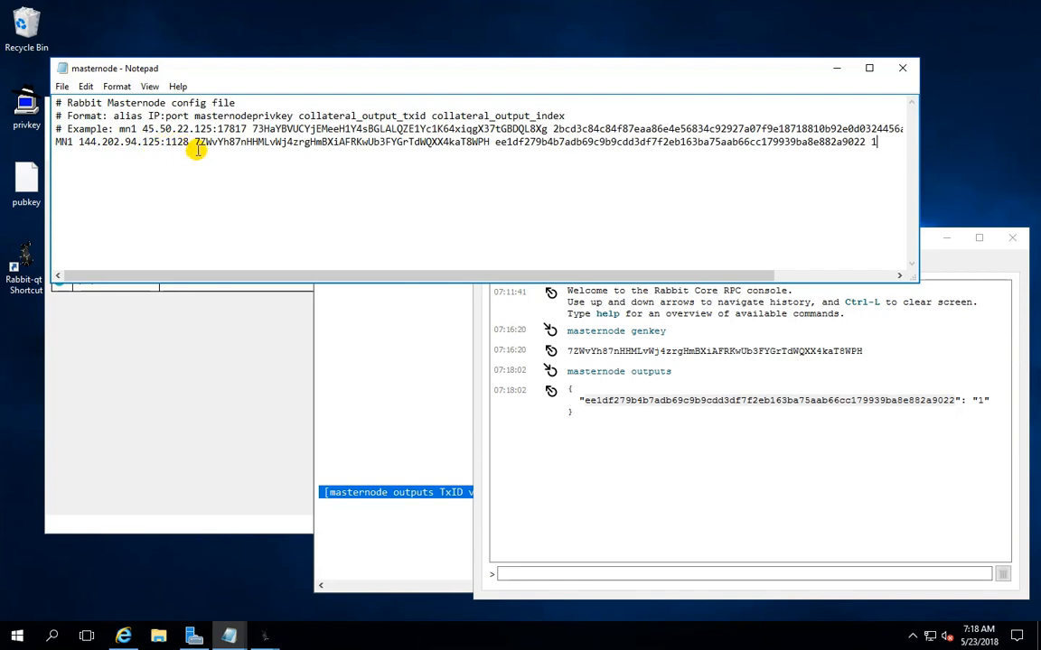
pyautogui.moveTo(197, 142); pyautogui.dragTo(836, 149)
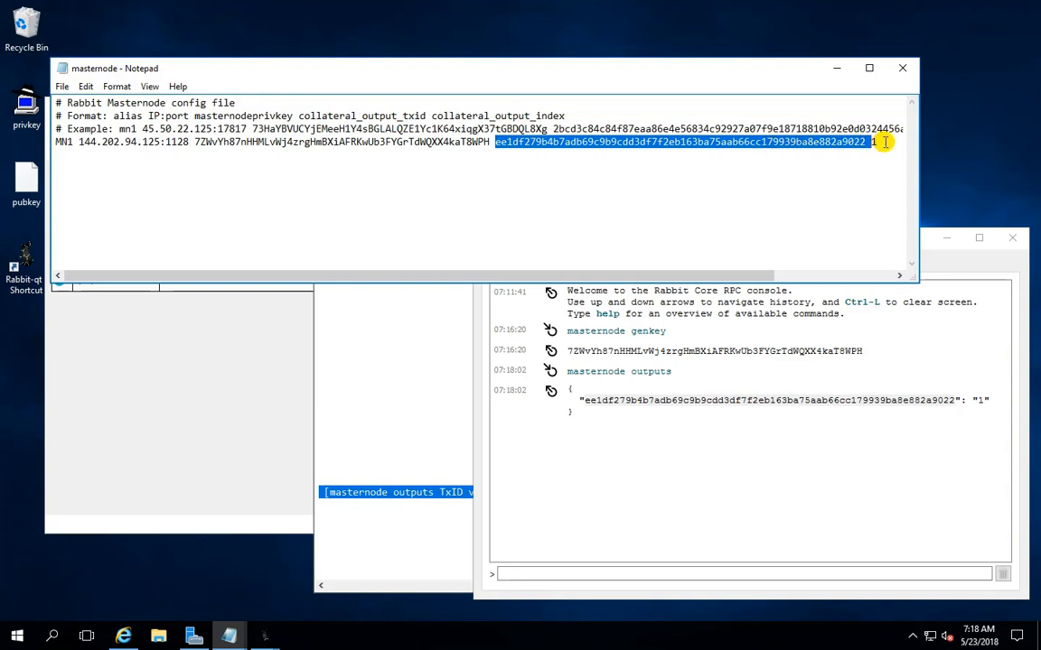
pyautogui.click(874, 142)
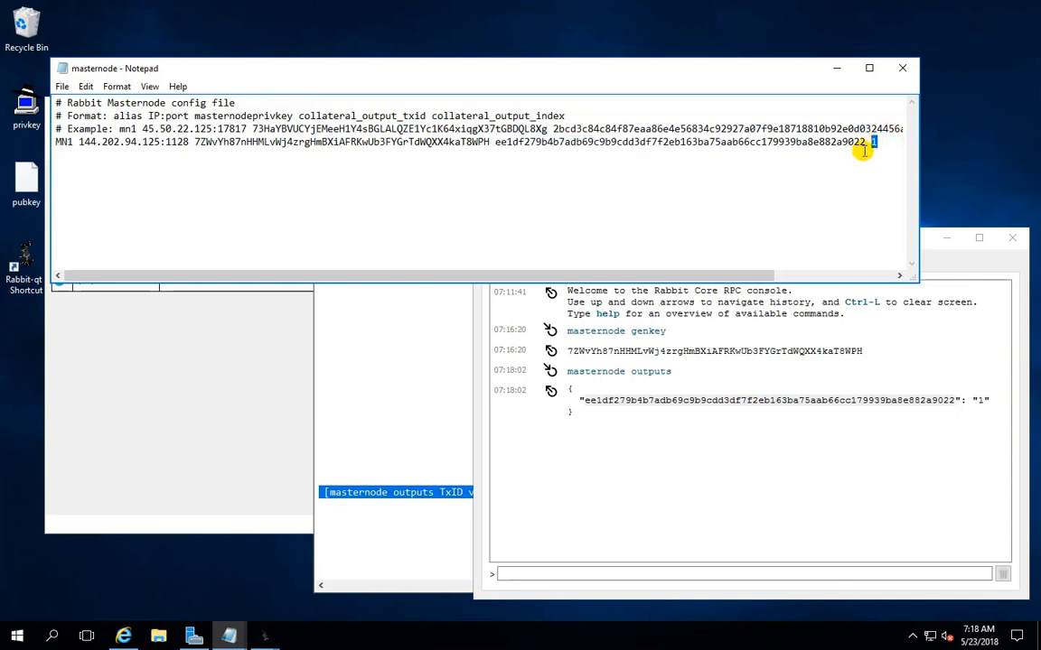
pyautogui.click(62, 86)
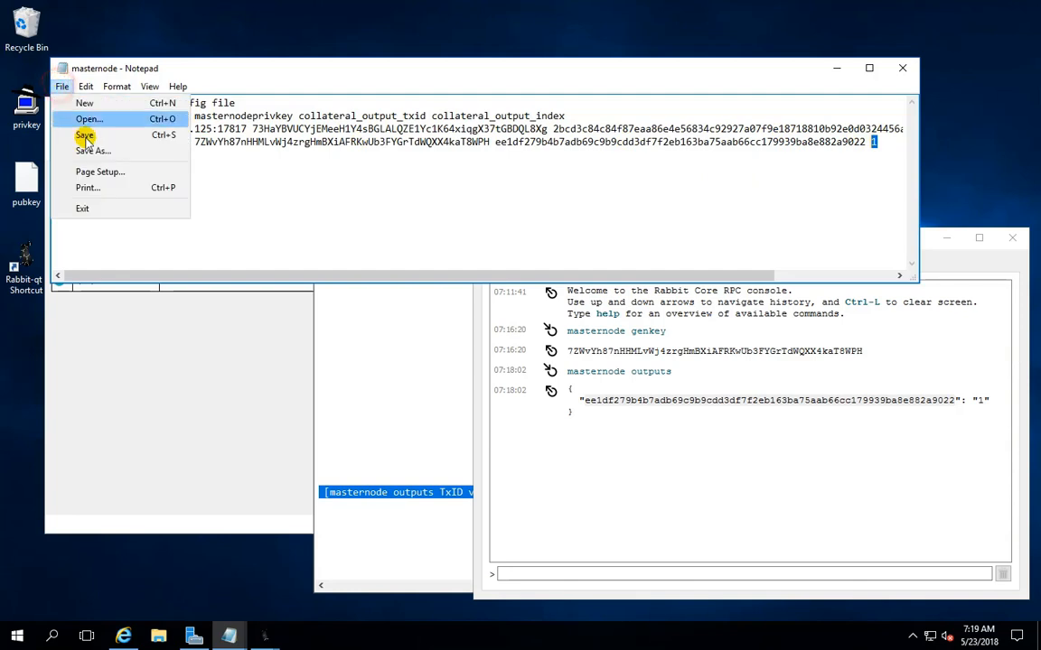
pyautogui.click(86, 134)
pyautogui.click(63, 86)
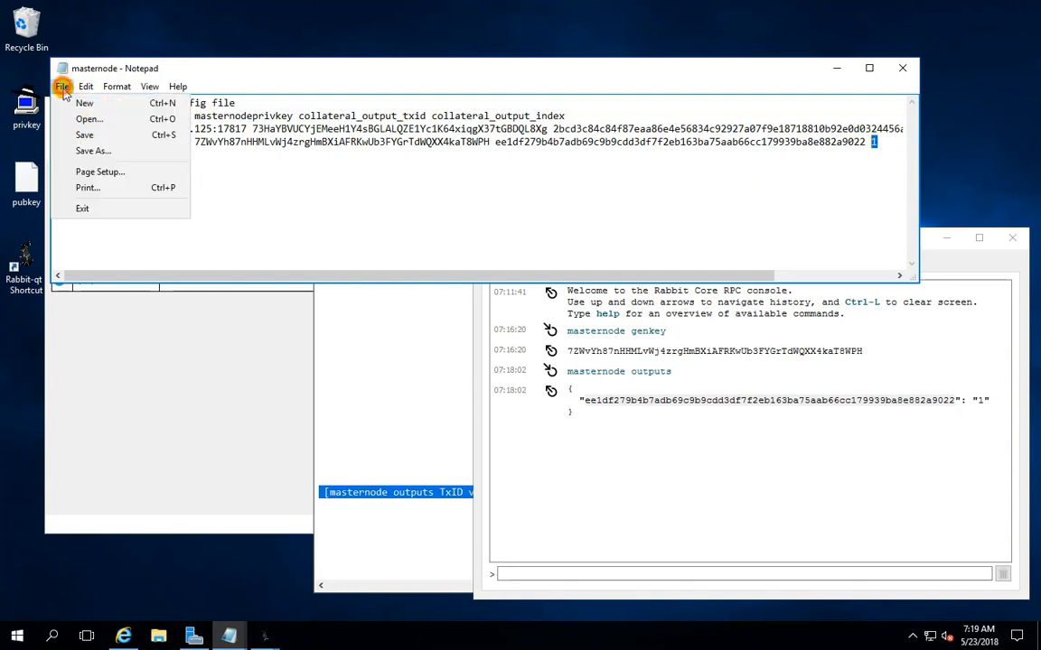
pyautogui.click(101, 205)
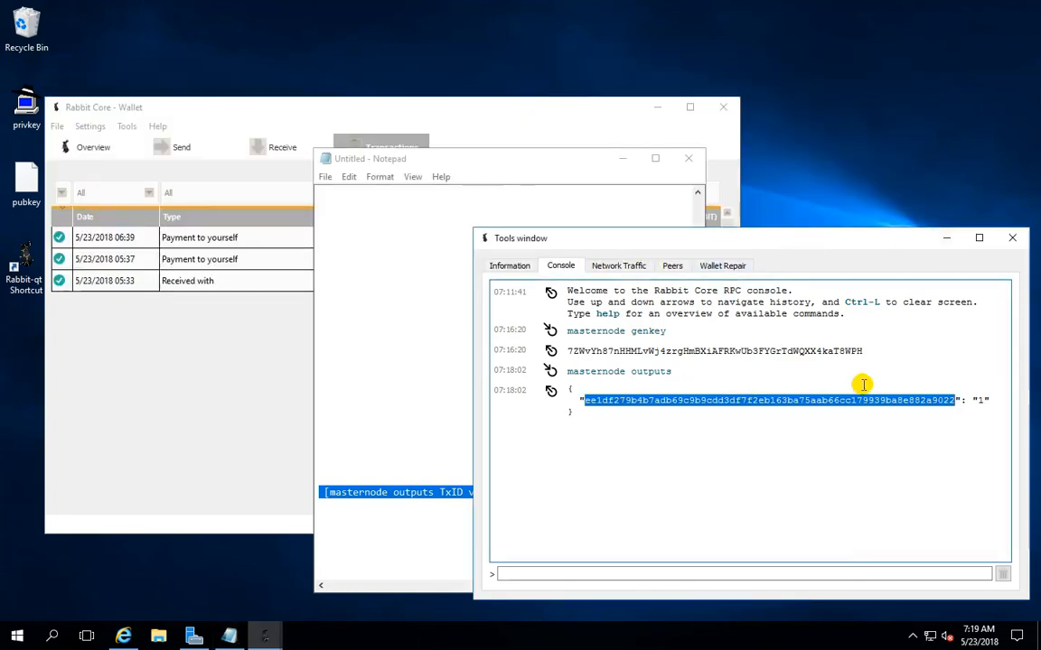
# Close the debug console and enable Show Masternodes Tab and Enable coin control features in the wallet options
pyautogui.click(1013, 239)
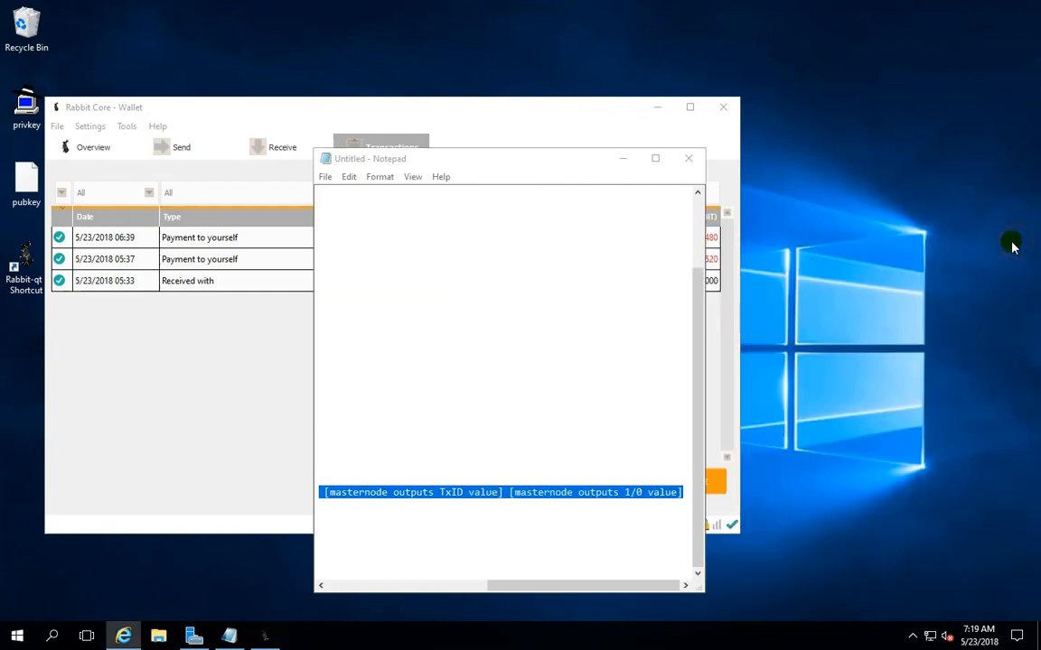
pyautogui.click(622, 158)
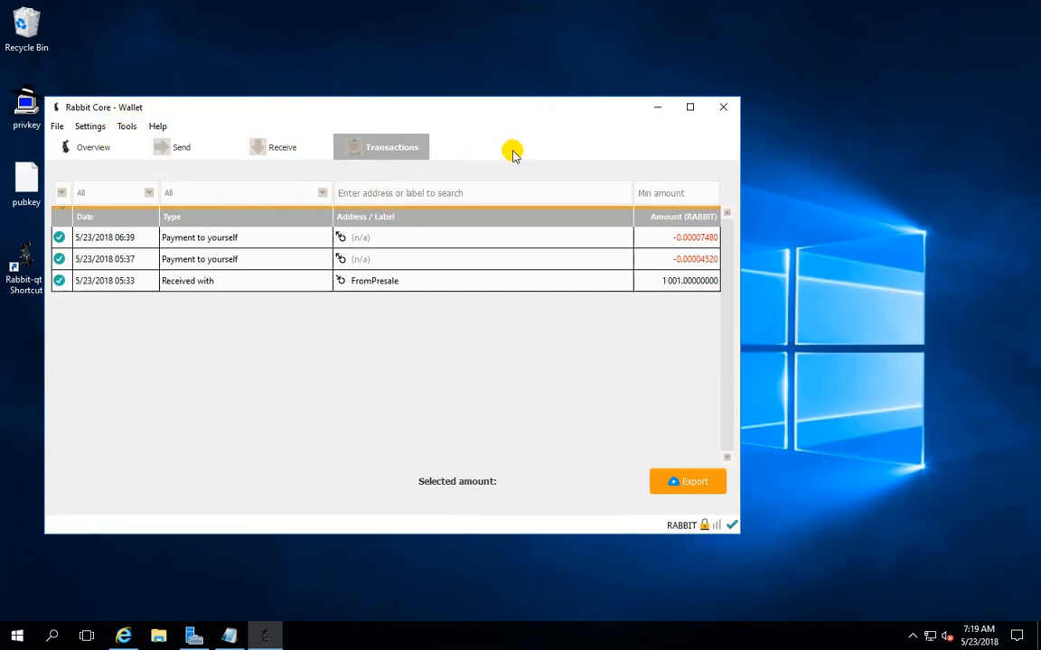
pyautogui.click(125, 129)
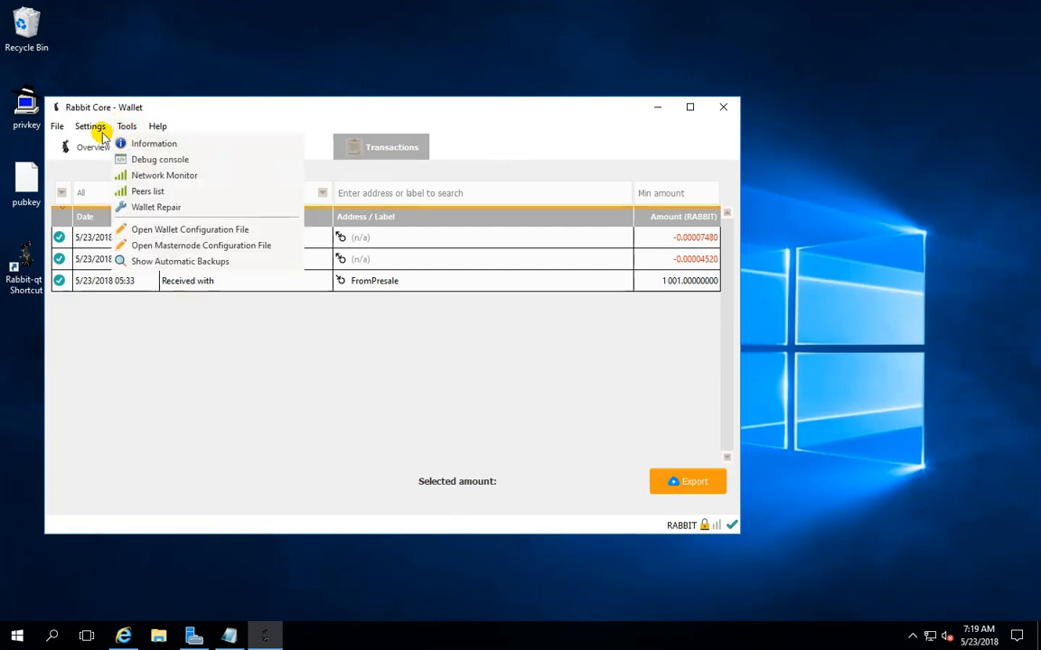
pyautogui.moveTo(91, 127)
pyautogui.click(102, 199)
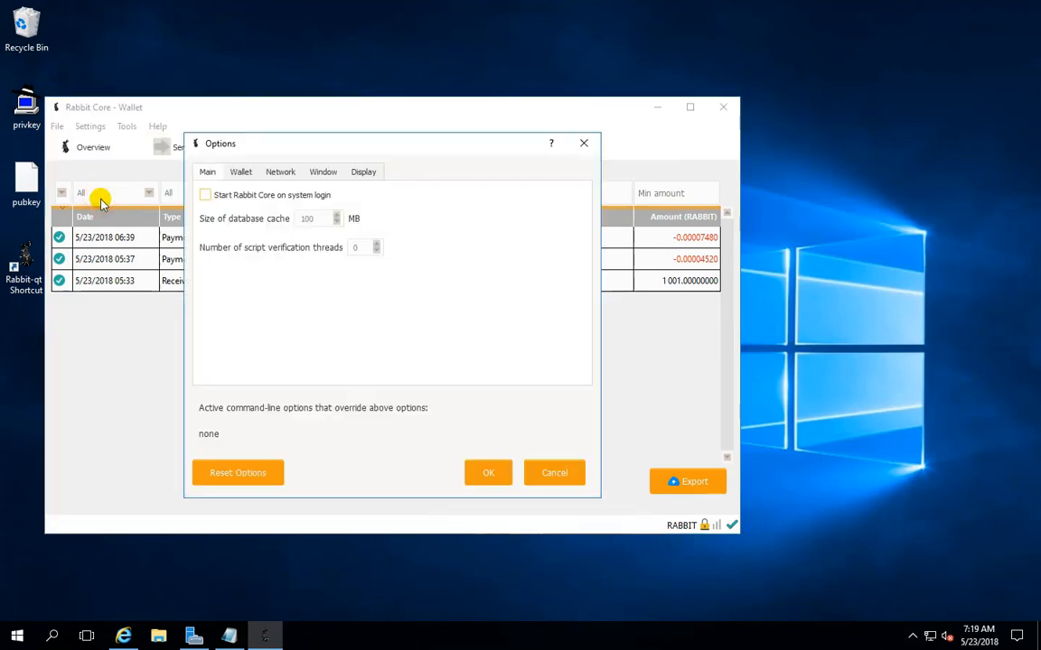
pyautogui.click(240, 172)
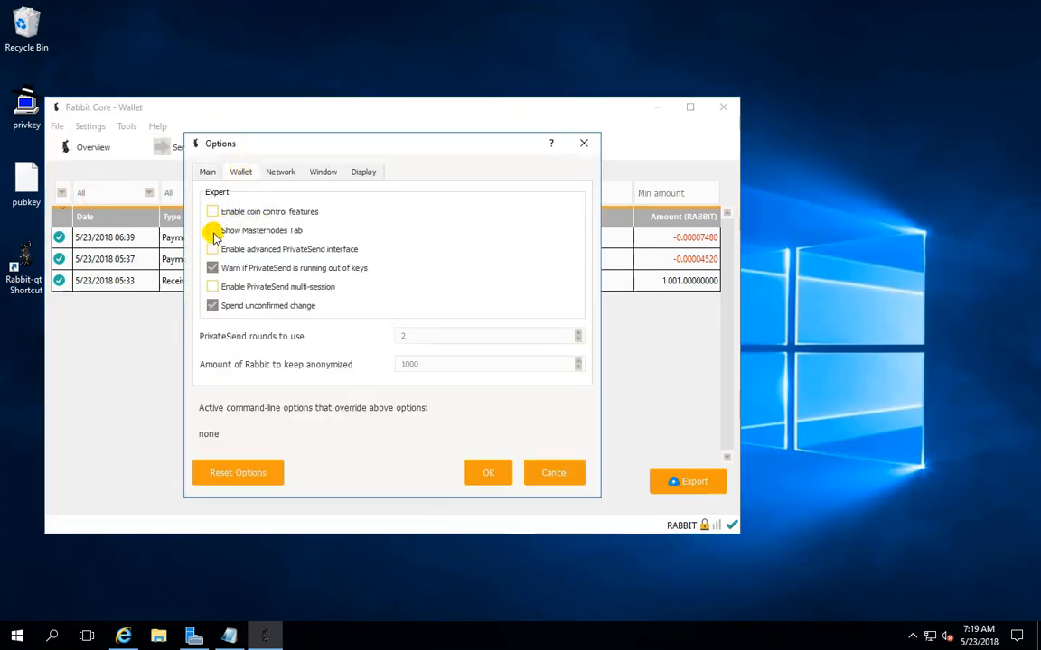
pyautogui.click(213, 231)
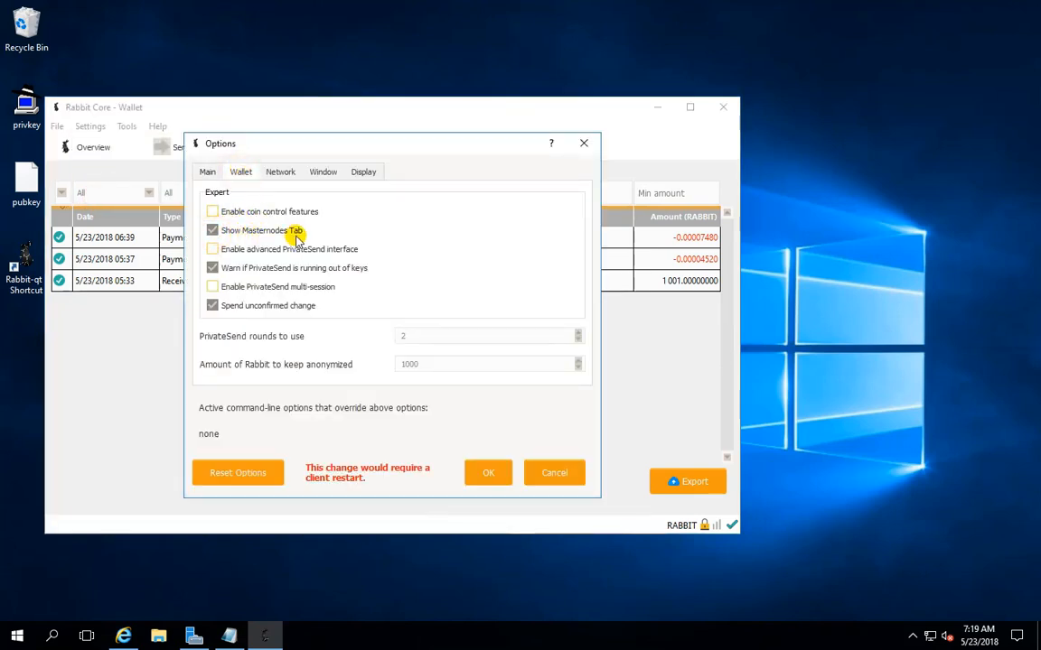
pyautogui.click(215, 213)
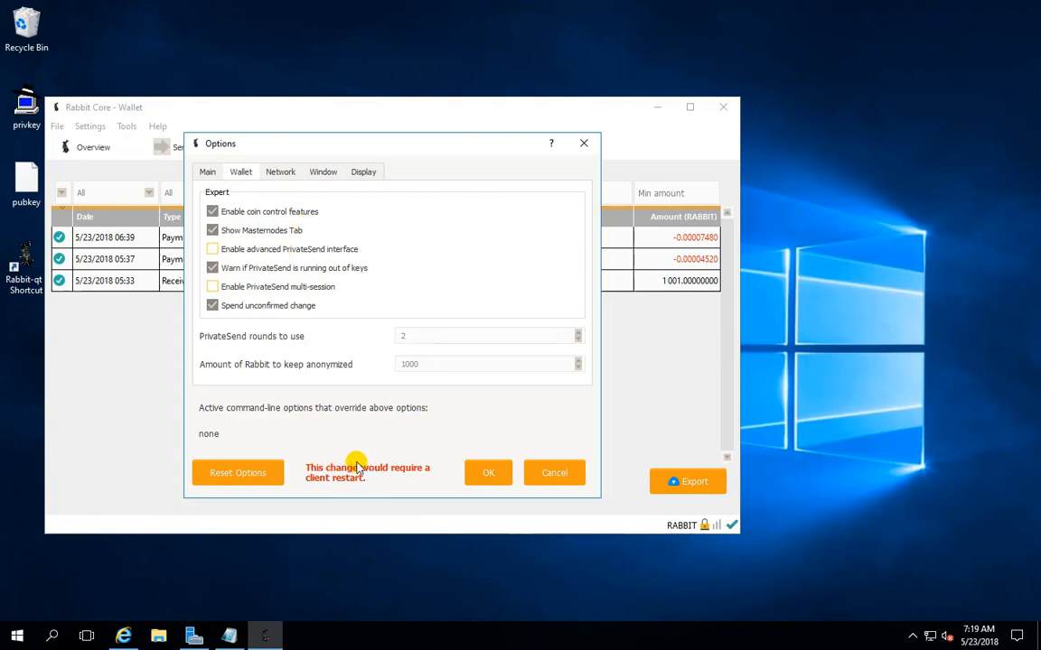
pyautogui.click(484, 476)
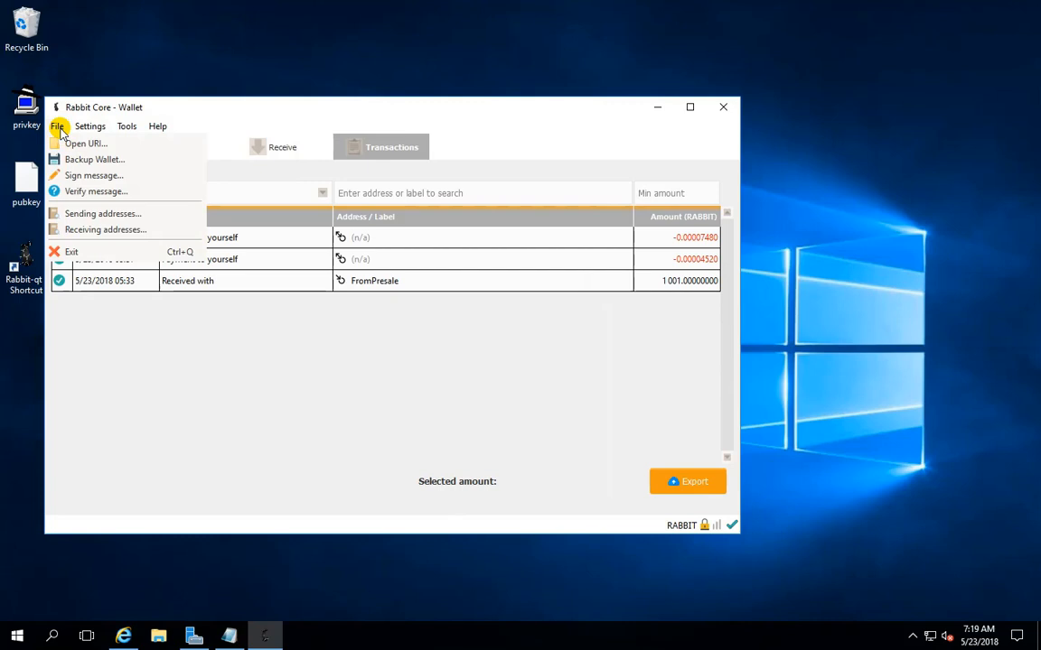
# Exit the Rabbit wallet, relaunch it from its desktop shortcut, and open the list of own masternodes
pyautogui.click(73, 252)
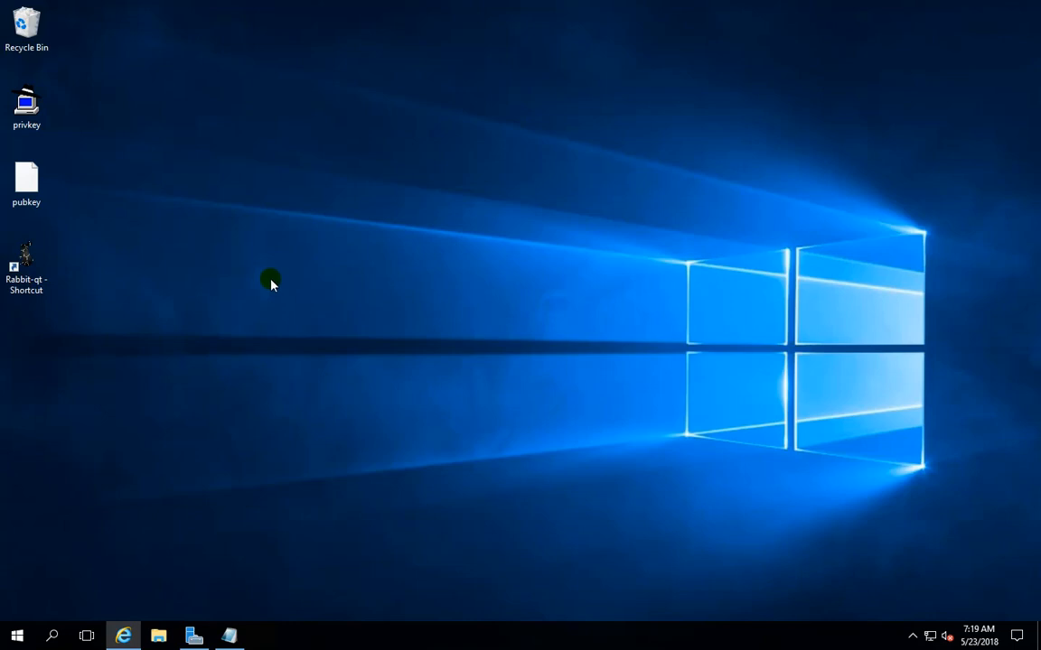
pyautogui.doubleClick(31, 262)
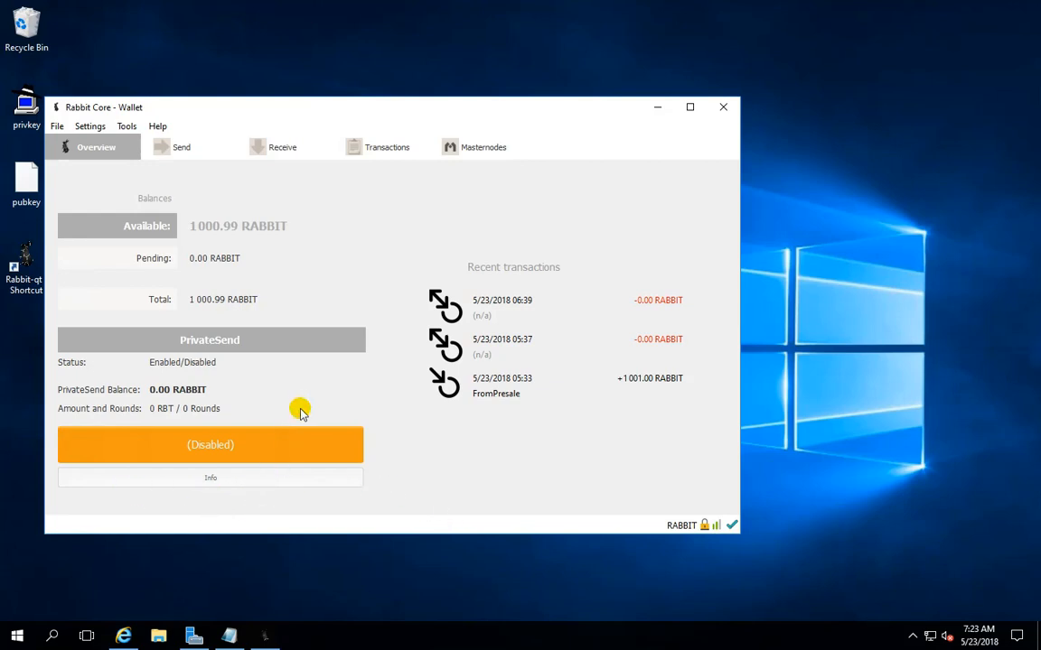
pyautogui.click(457, 149)
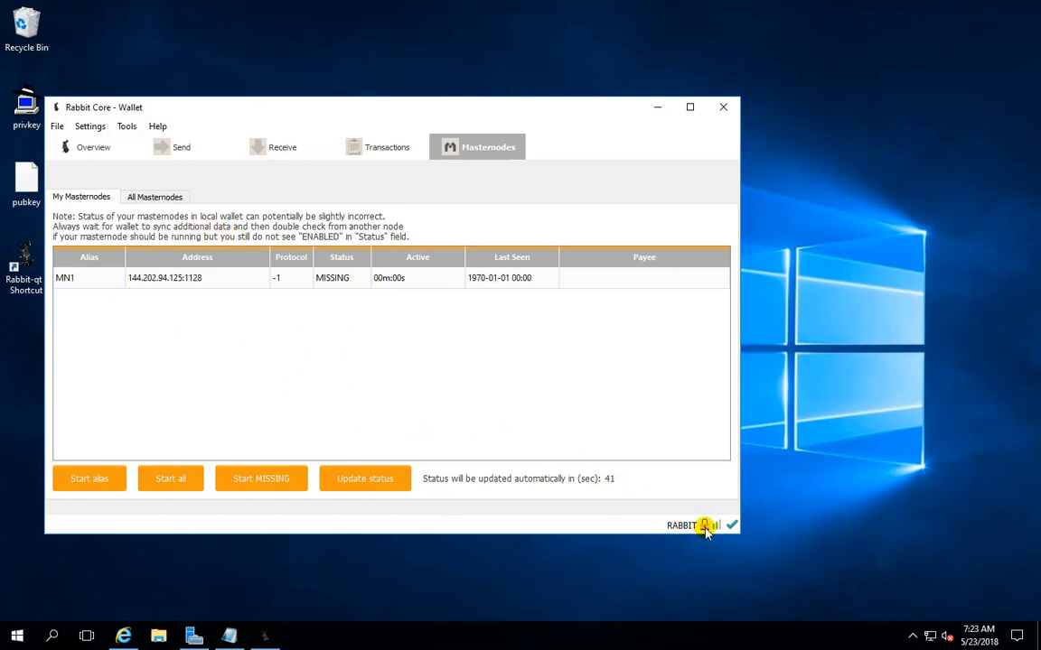
# Unlock the encrypted wallet by entering the wallet passphrase, and check the lock status
pyautogui.click(94, 128)
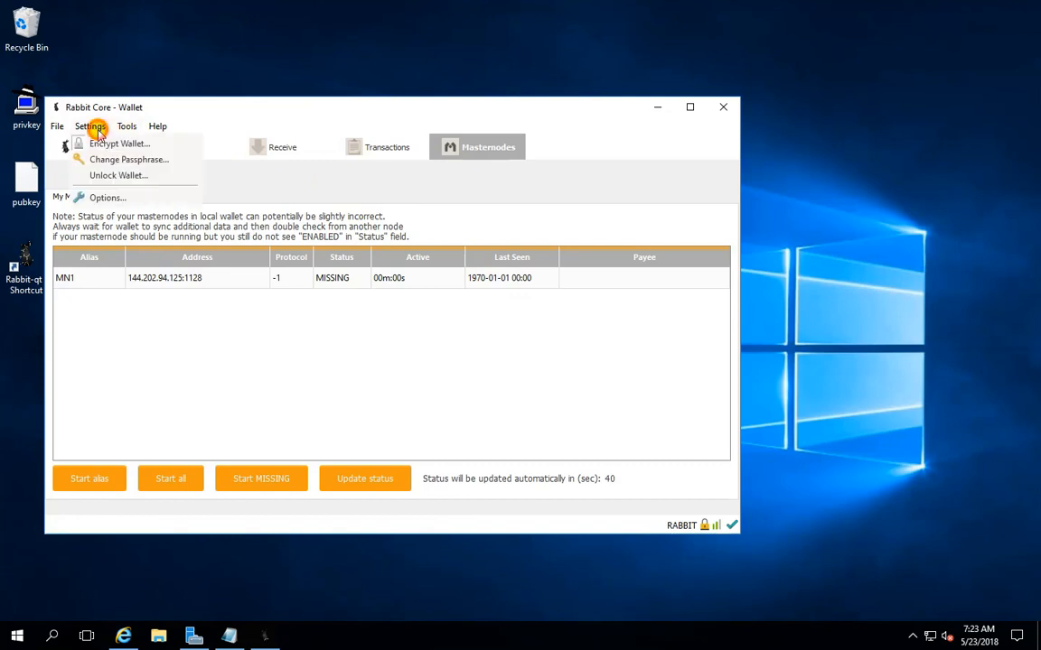
pyautogui.click(106, 175)
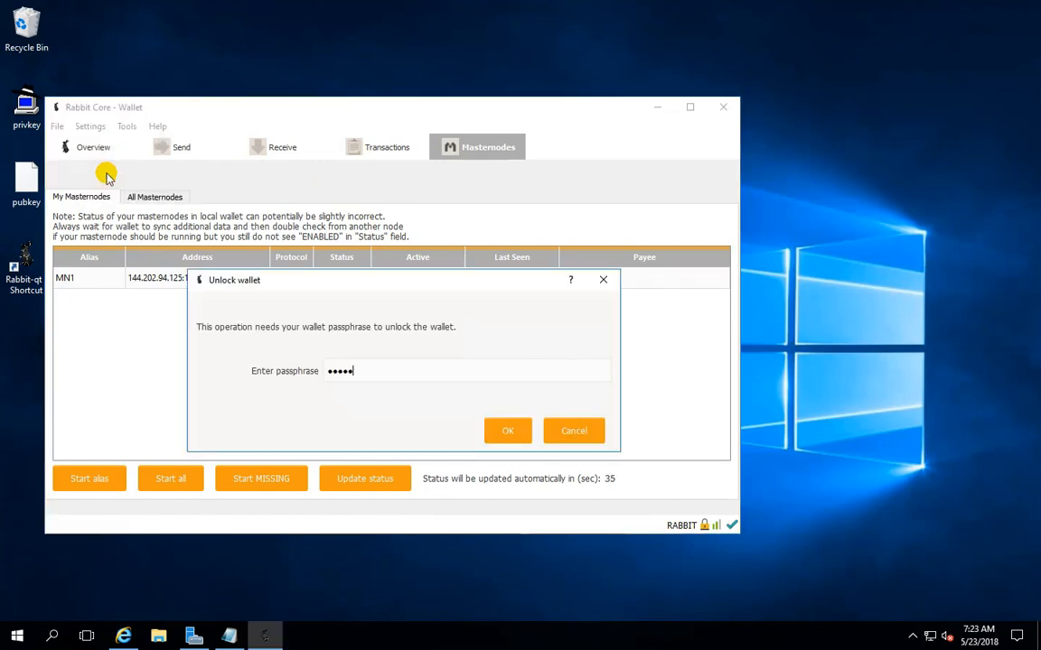
pyautogui.click(504, 432)
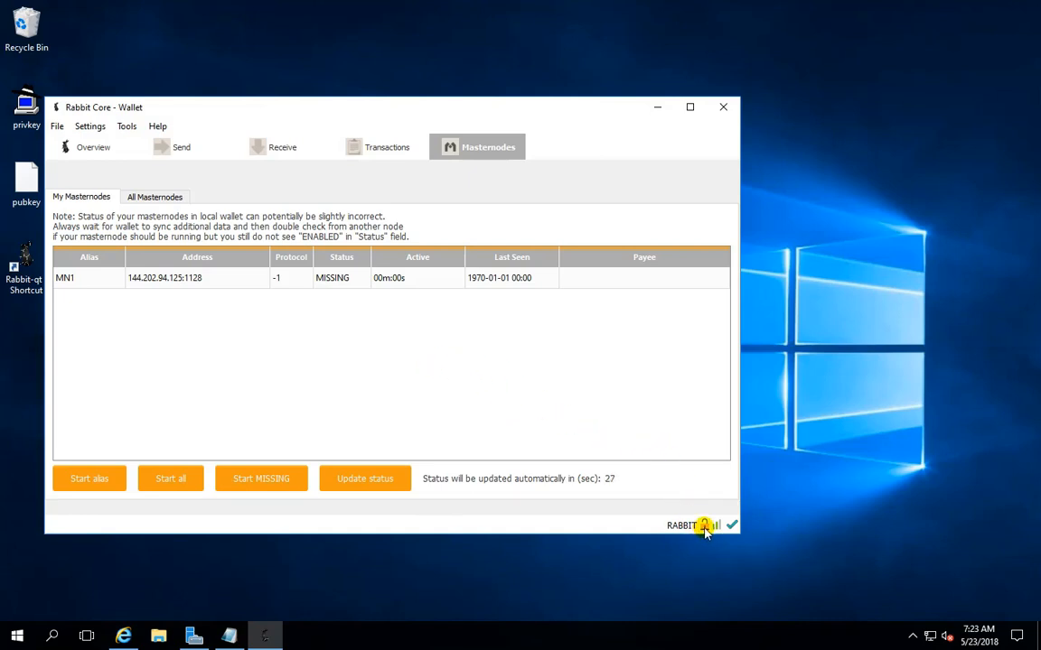
pyautogui.moveTo(706, 531)
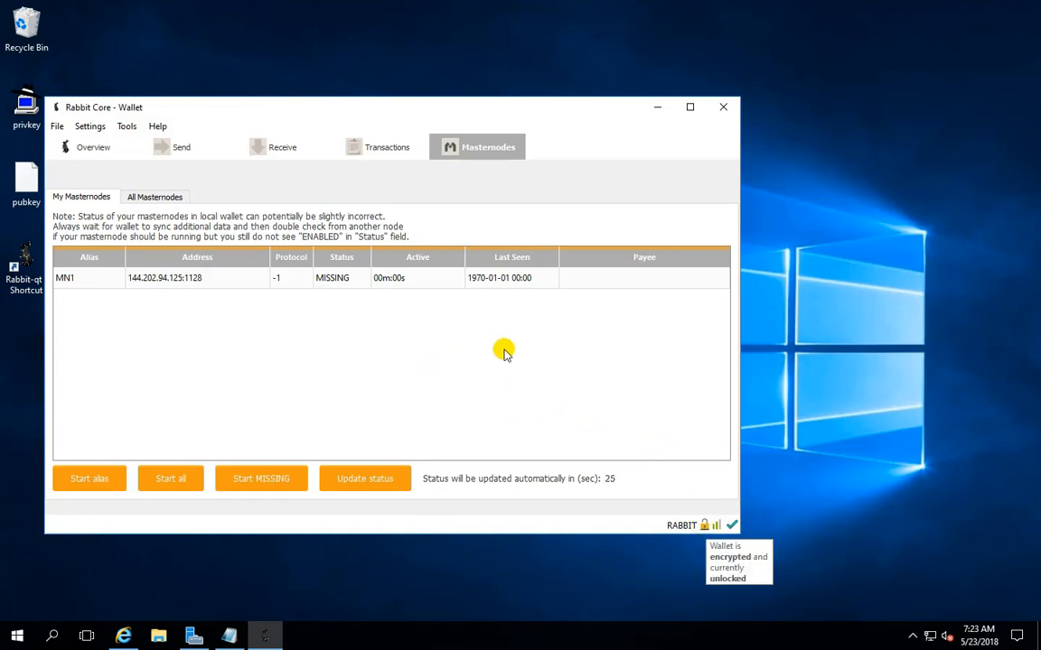
# Start the MN1 masternode by its alias, confirm the start, and dismiss the result message
pyautogui.click(222, 277)
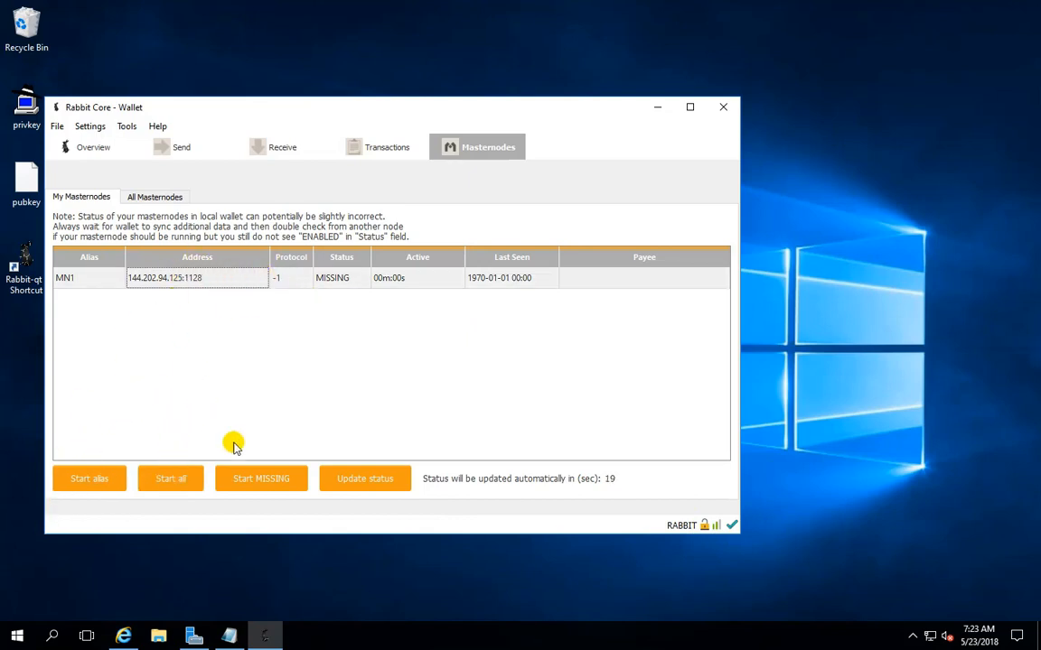
pyautogui.click(257, 486)
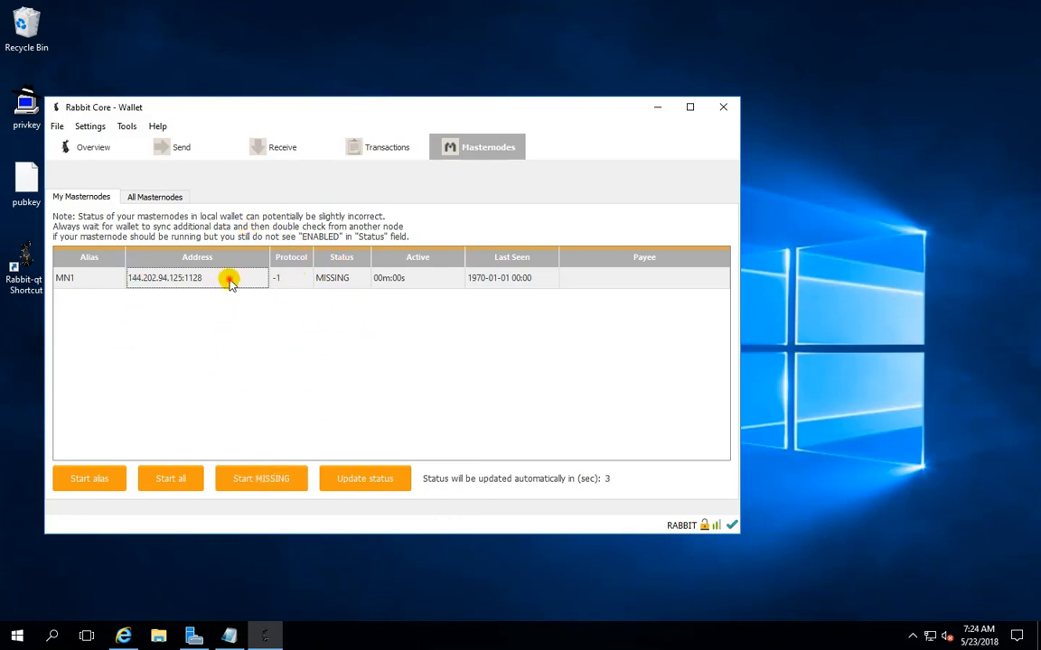
pyautogui.click(84, 480)
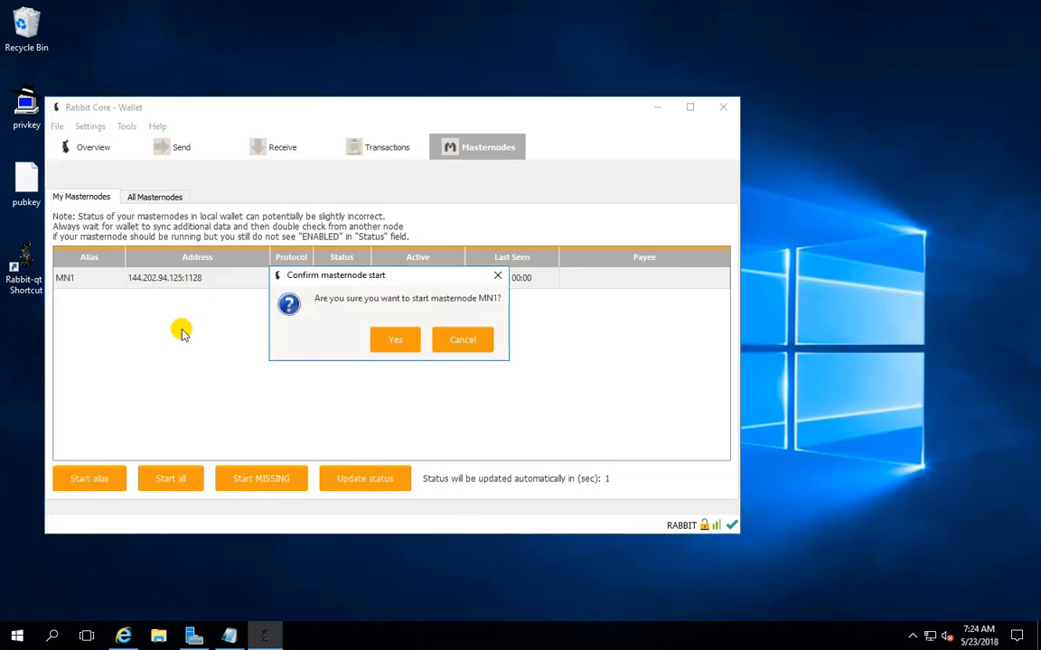
pyautogui.click(384, 344)
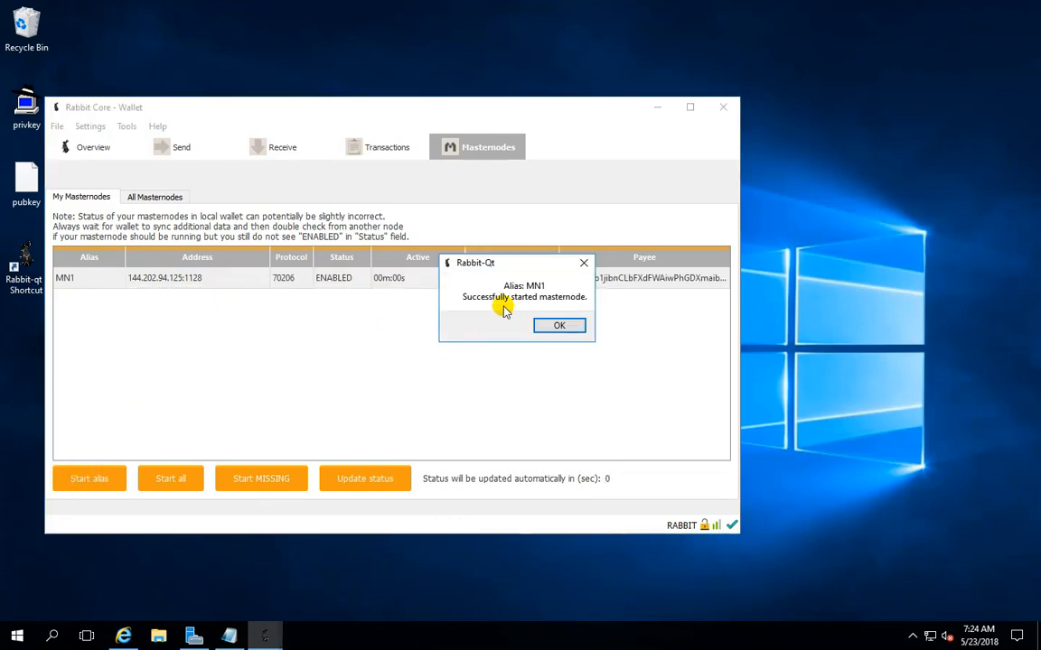
pyautogui.click(561, 326)
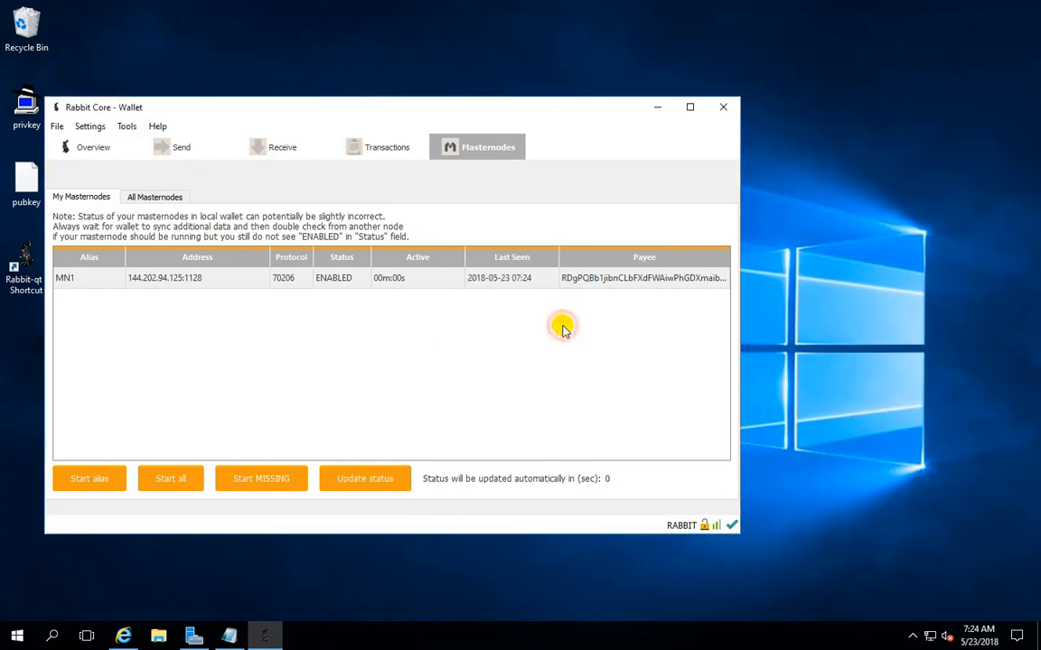
# Refresh MN1's masternode status and widen the Status column so its full text can be read
pyautogui.click(338, 284)
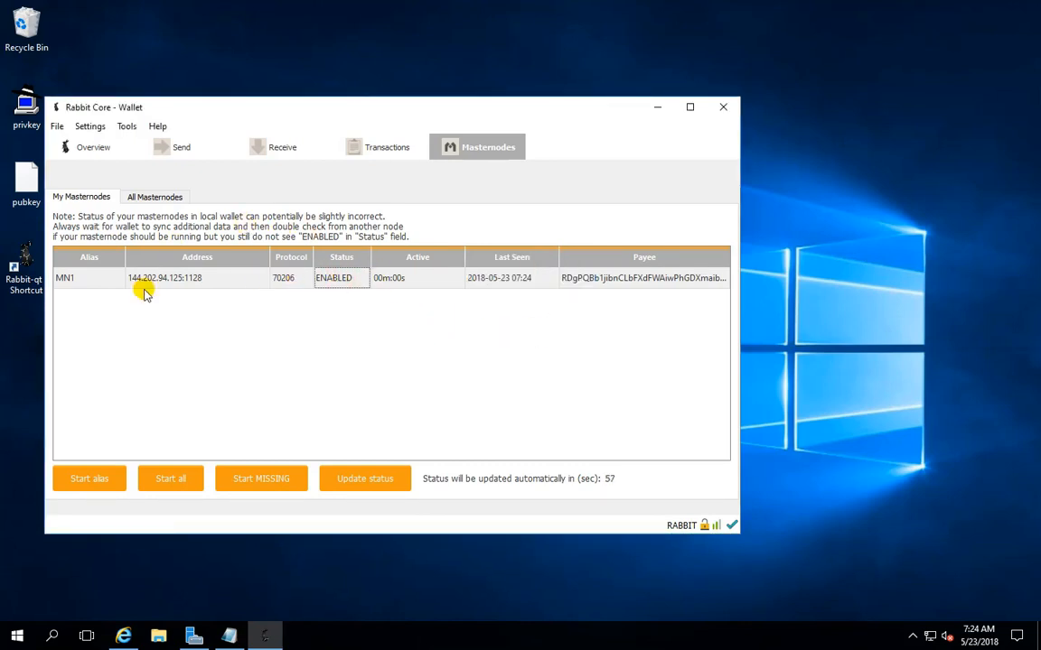
pyautogui.click(377, 481)
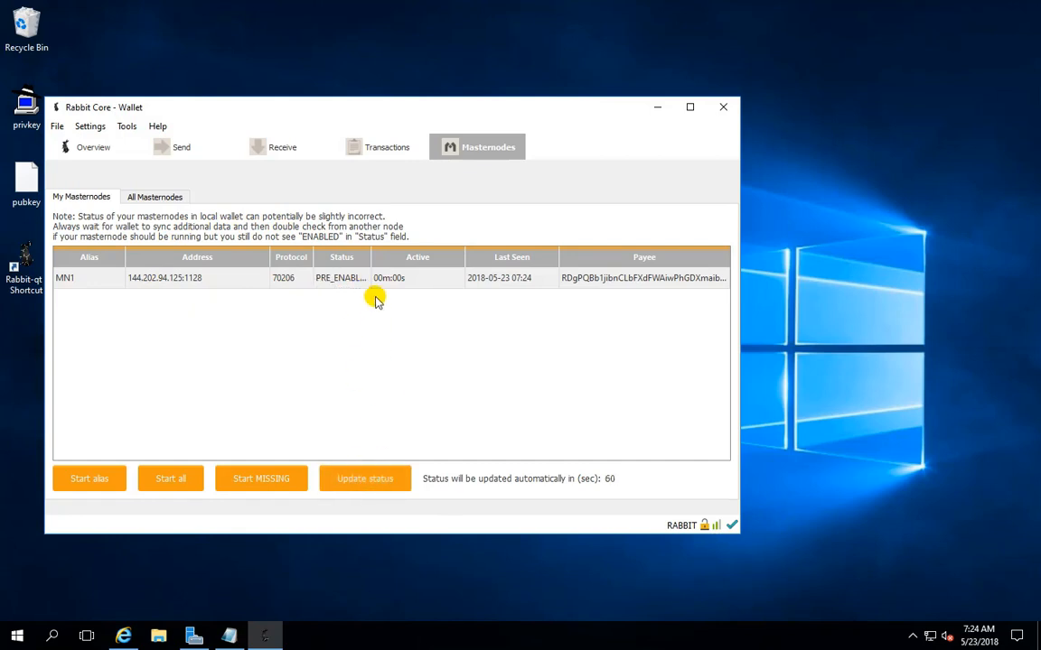
pyautogui.moveTo(371, 258); pyautogui.dragTo(430, 260)
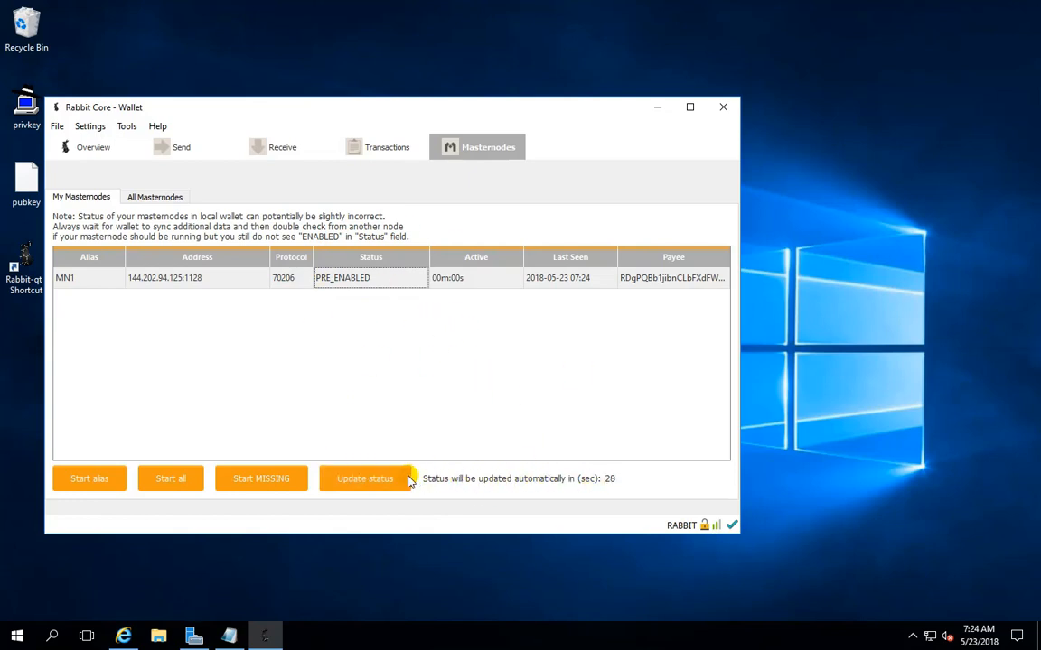
pyautogui.click(377, 482)
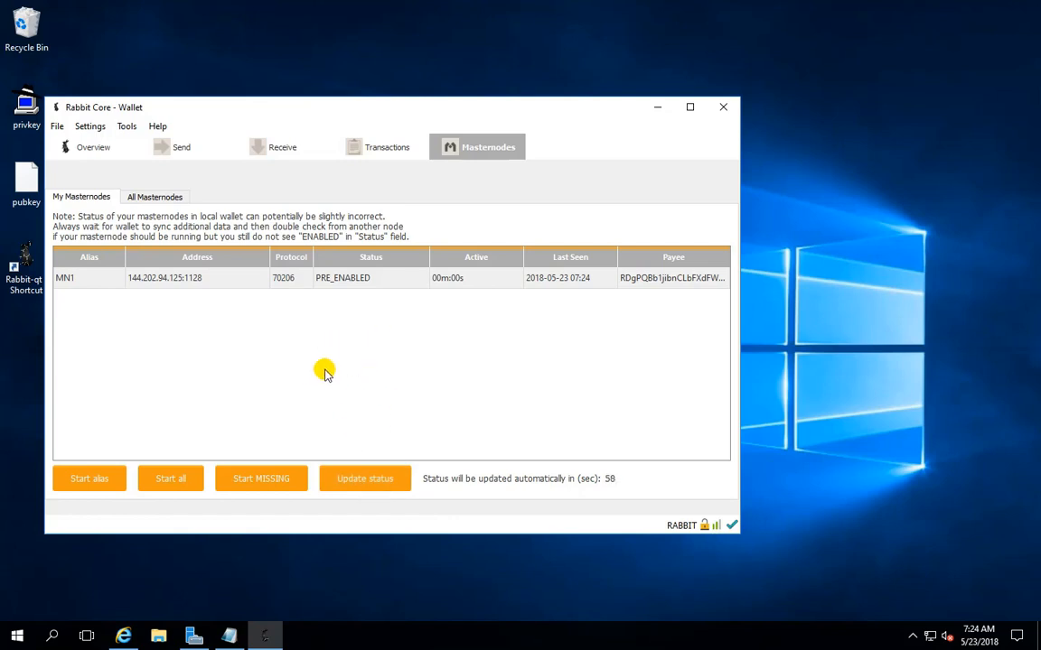
pyautogui.moveTo(354, 114); pyautogui.dragTo(479, 113)
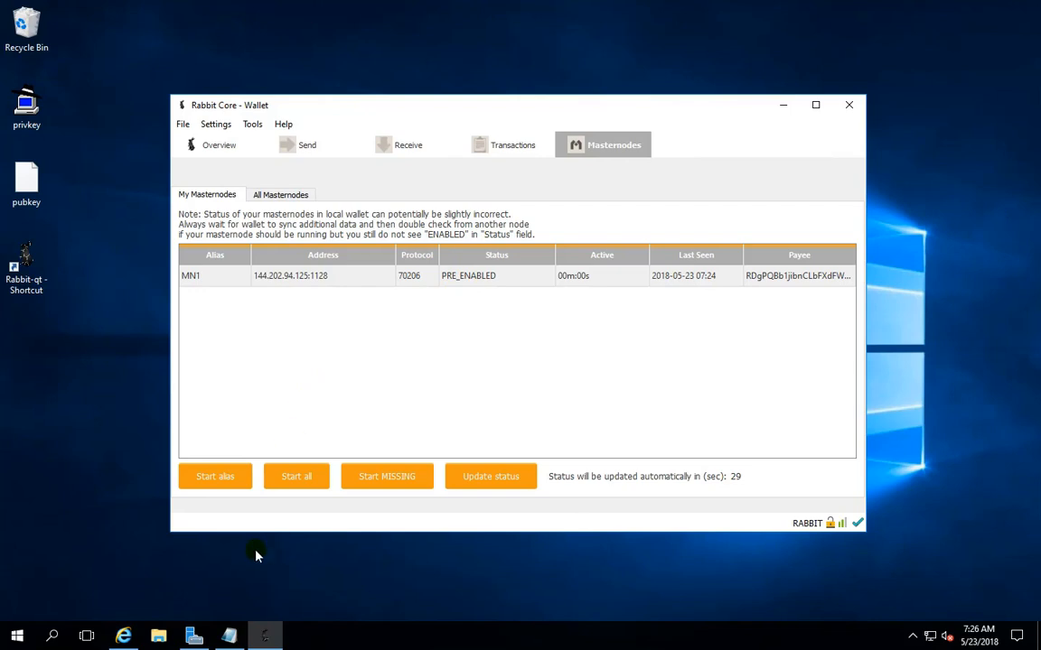
pyautogui.moveTo(125, 638)
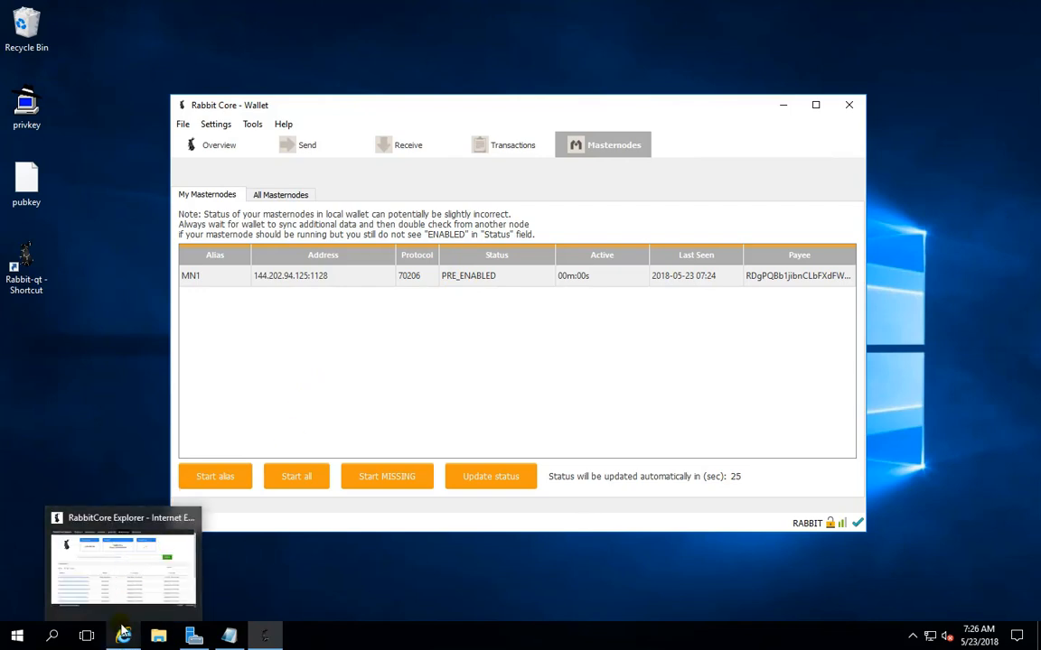
pyautogui.click(189, 517)
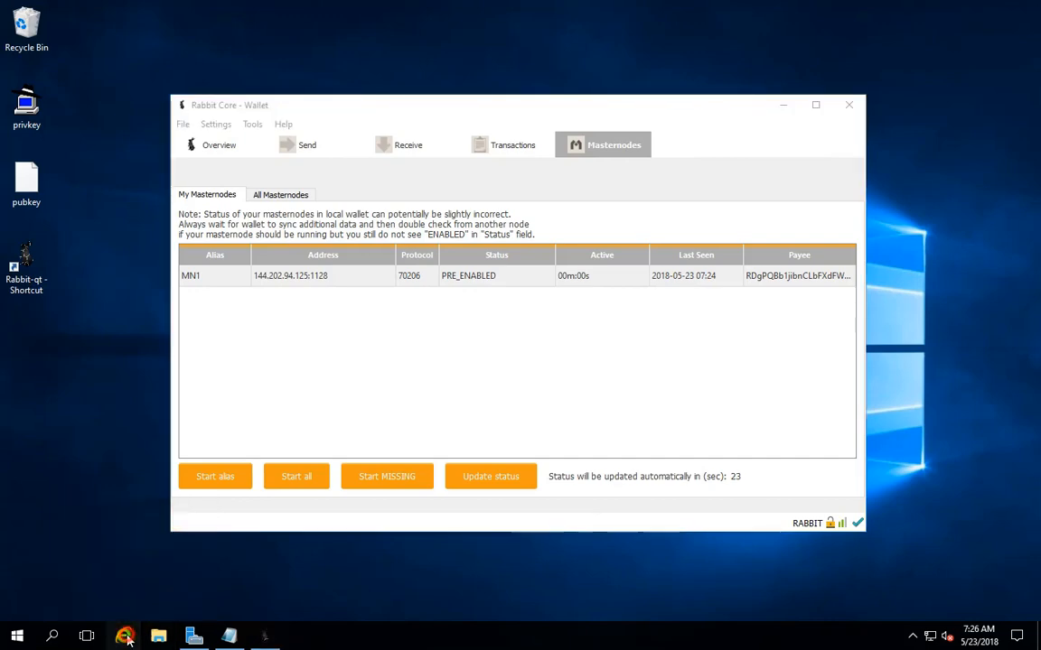
pyautogui.click(125, 637)
pyautogui.click(229, 637)
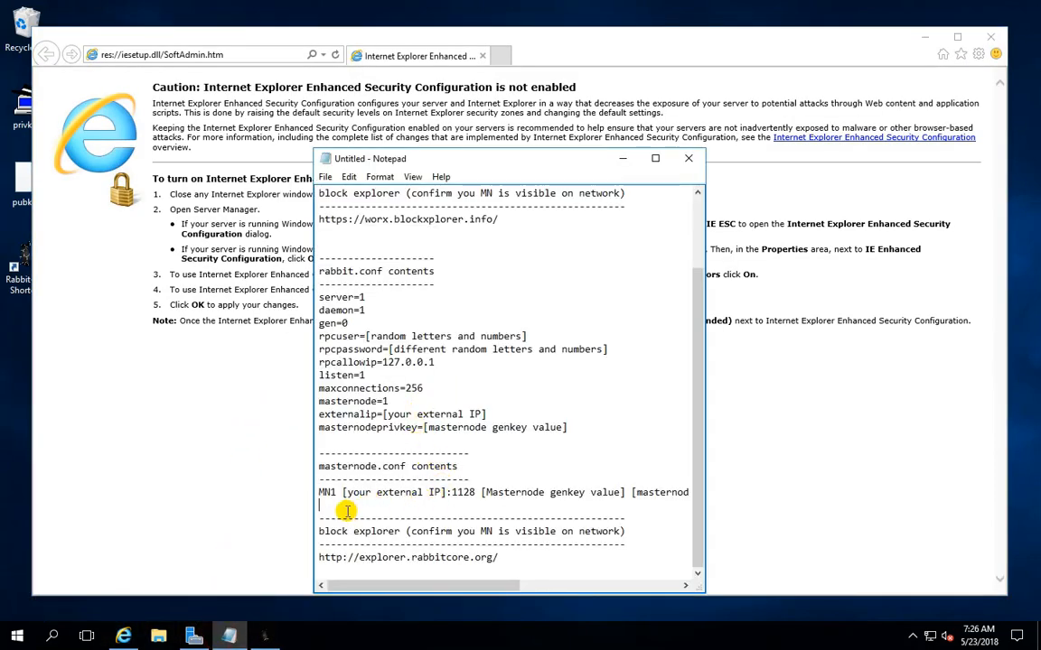
pyautogui.moveTo(510, 559); pyautogui.dragTo(293, 553)
pyautogui.hotkey('ctrl', 'c')
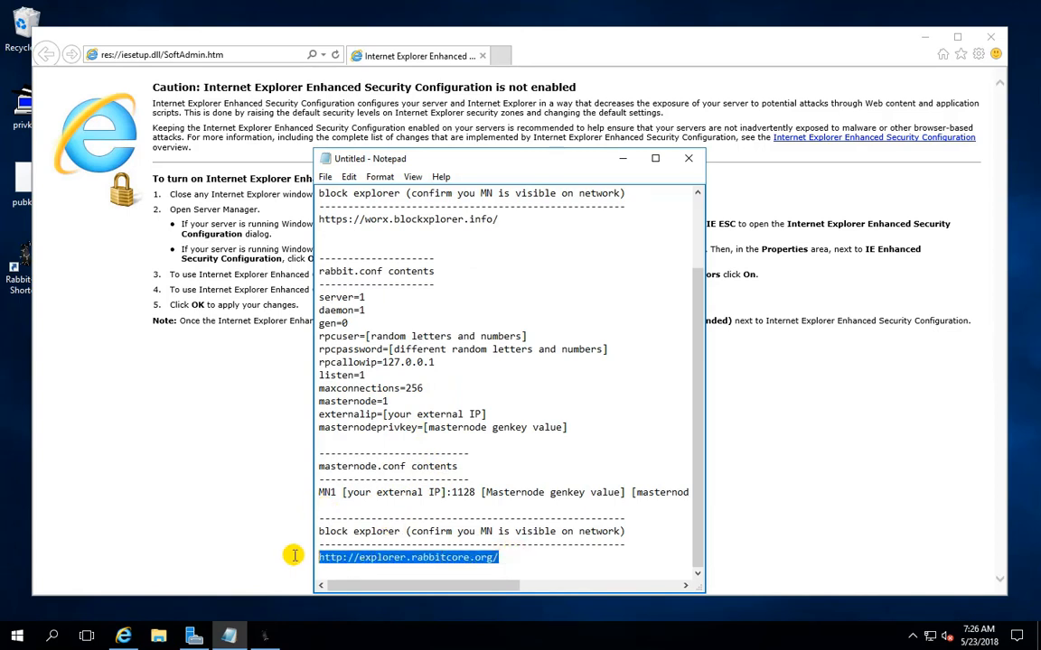
pyautogui.rightClick(358, 560)
pyautogui.click(398, 404)
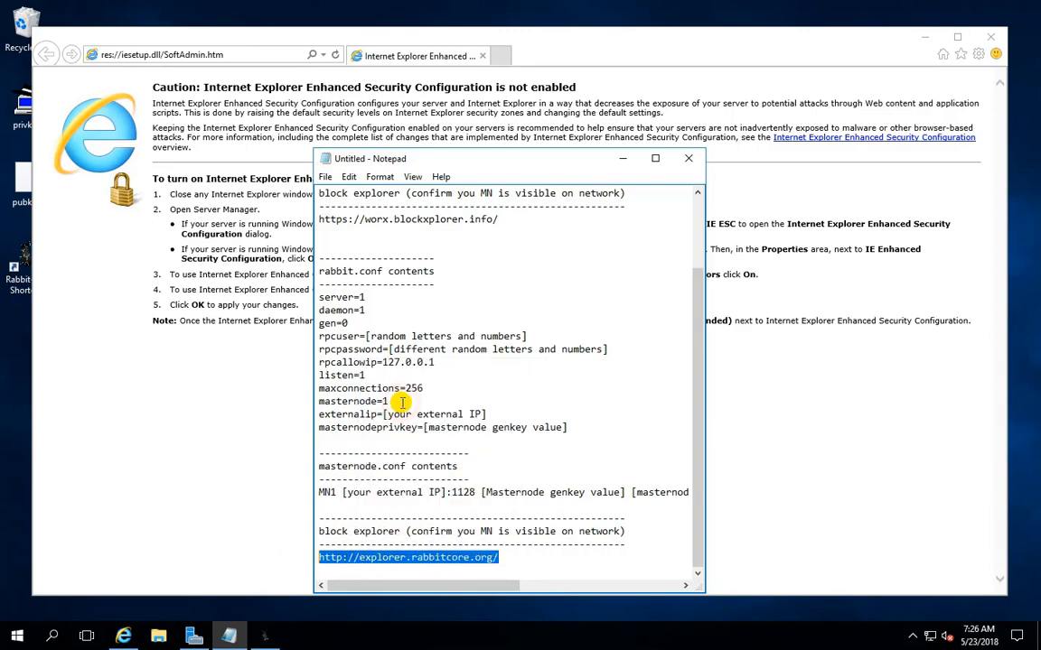
# Paste the copied block explorer address over the browser's current address and load the site
pyautogui.click(219, 52)
pyautogui.rightClick(224, 52)
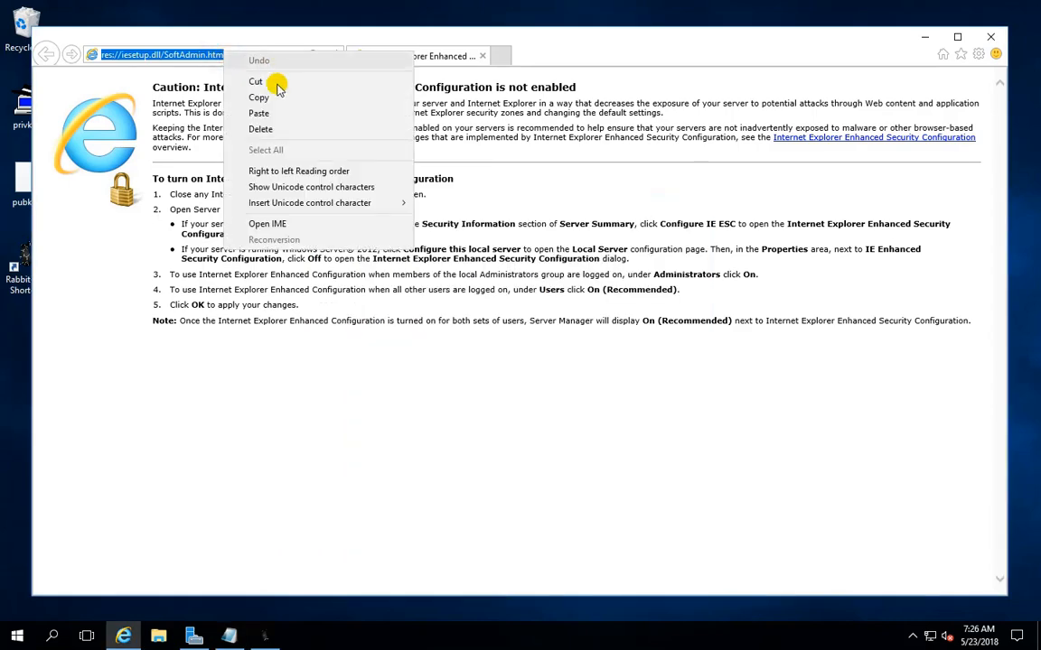
pyautogui.click(259, 113)
pyautogui.press('Return')
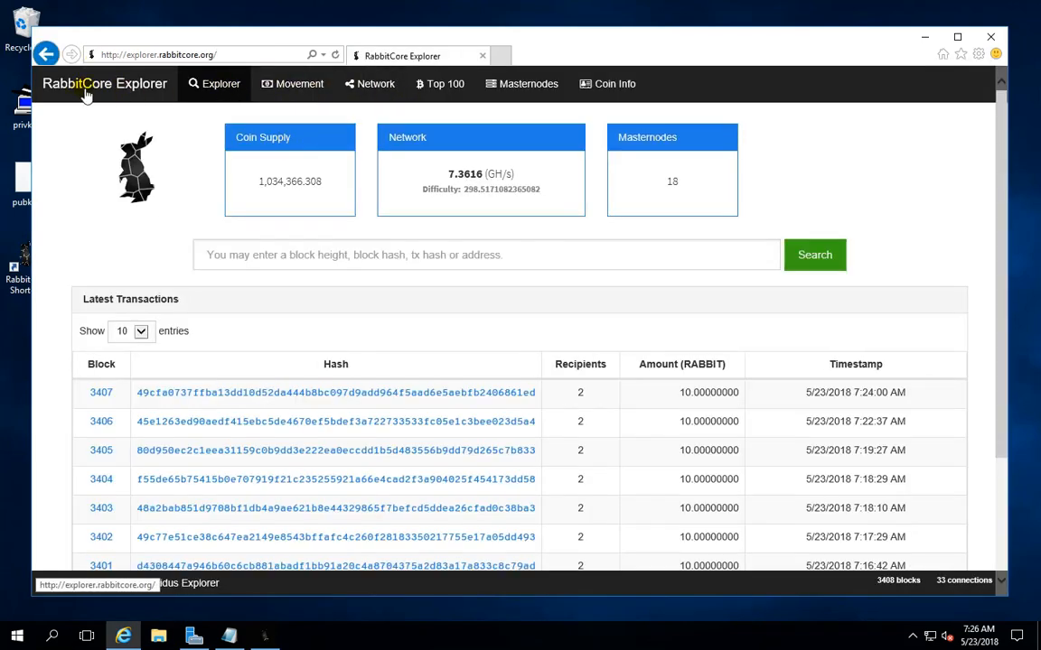
# Open the block explorer's masternode list and look up the start of MN1's payee address in the Rabbit Core wallet
pyautogui.click(527, 85)
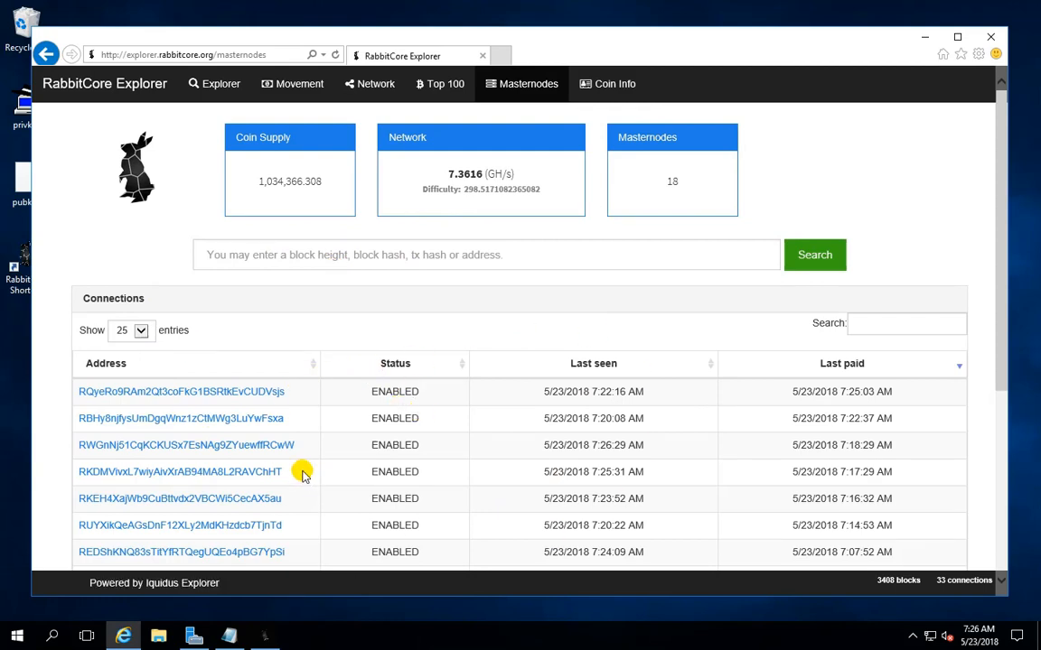
pyautogui.click(265, 638)
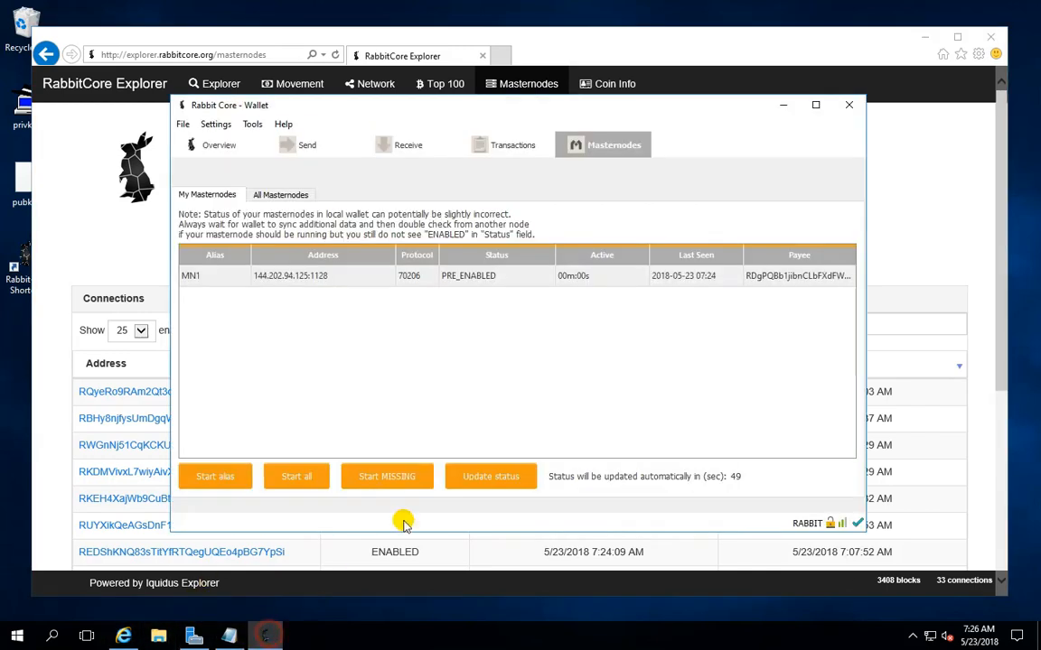
pyautogui.rightClick(757, 277)
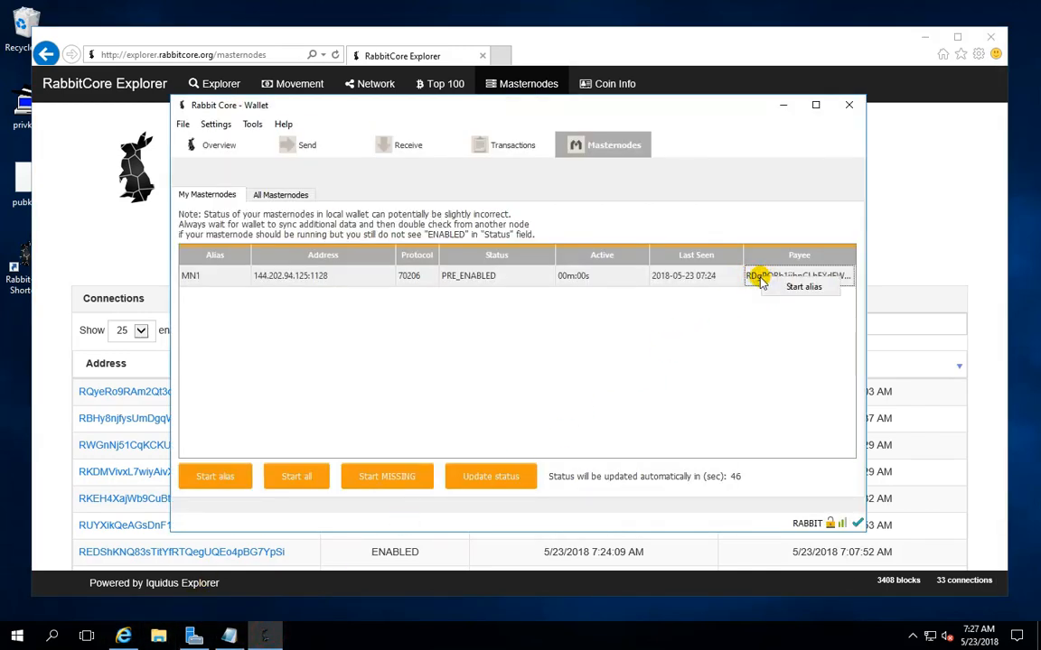
pyautogui.click(748, 288)
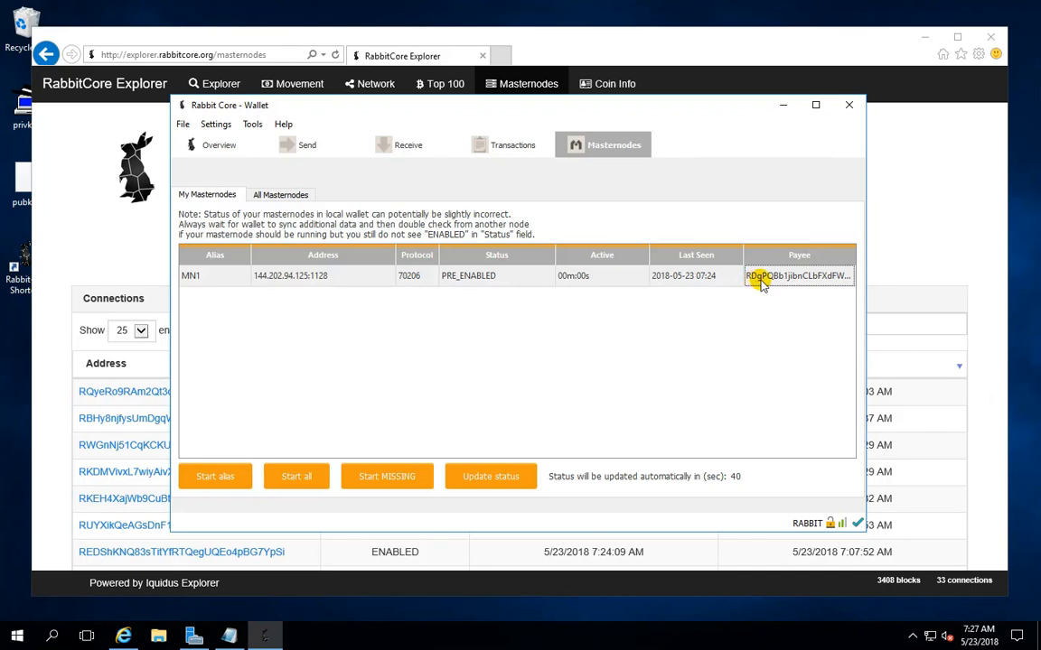
pyautogui.click(783, 106)
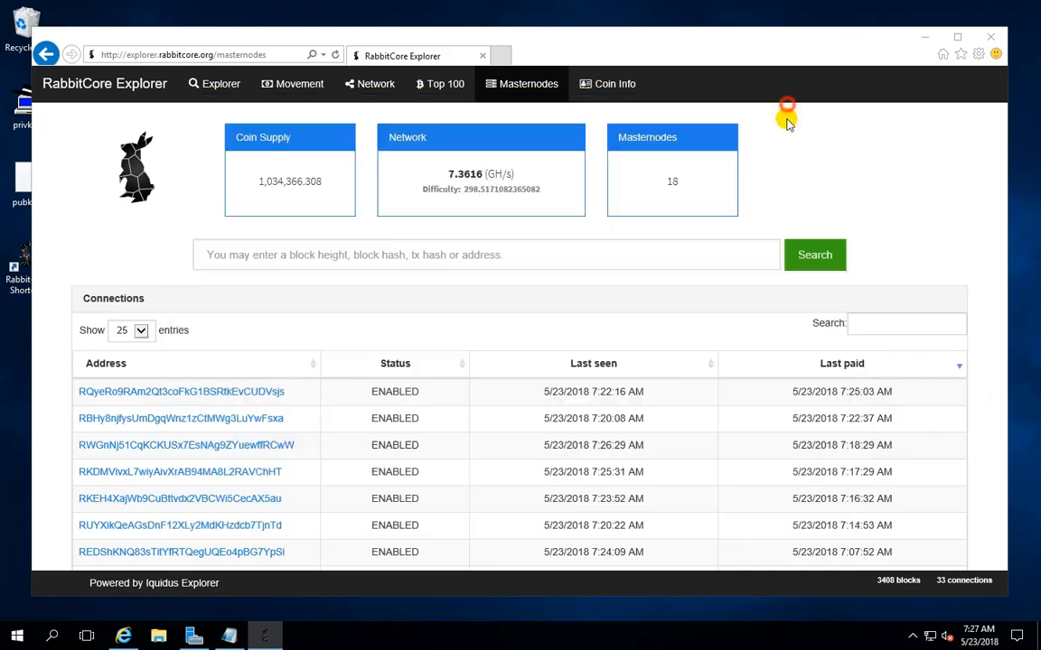
# Filter the explorer's masternode list by RDg, the first characters of MN1's payee address
pyautogui.click(867, 324)
pyautogui.write('R')
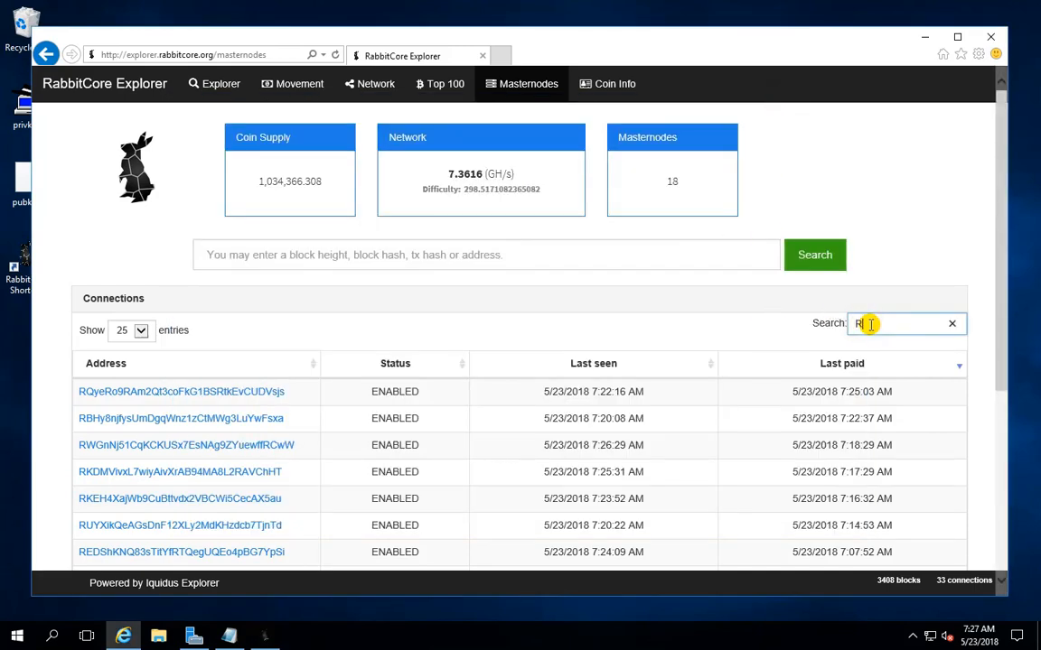
pyautogui.write('D')
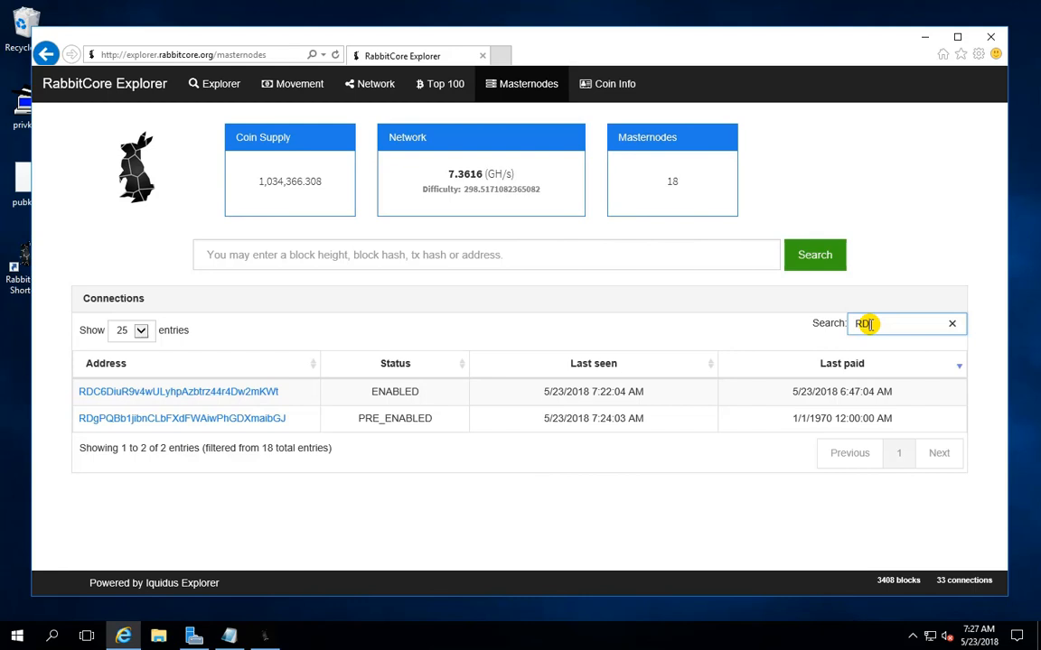
pyautogui.write('g')
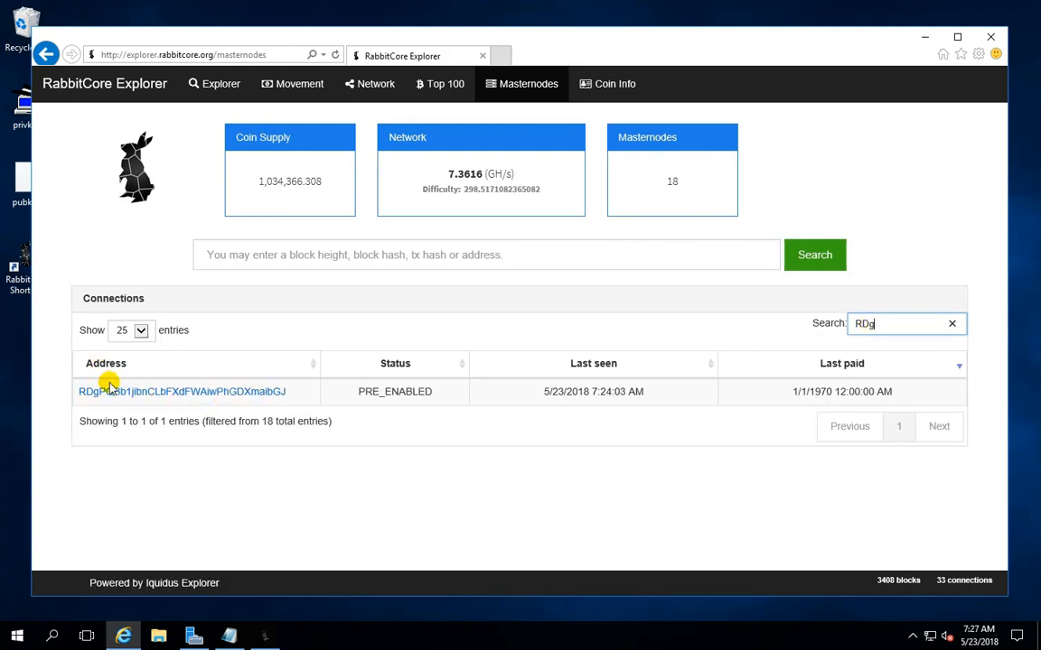
# Switch to the Rabbit Core wallet, view MN1's full payee address, and place its window so the explorer's matching address stays visible for comparison
pyautogui.click(265, 637)
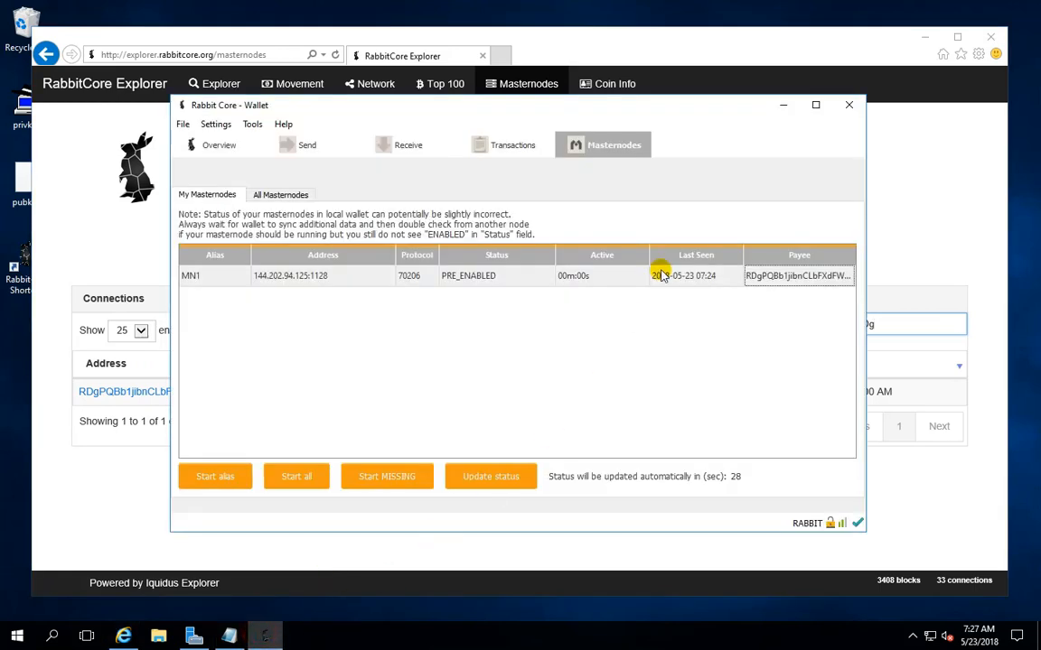
pyautogui.moveTo(599, 105); pyautogui.dragTo(0, 434)
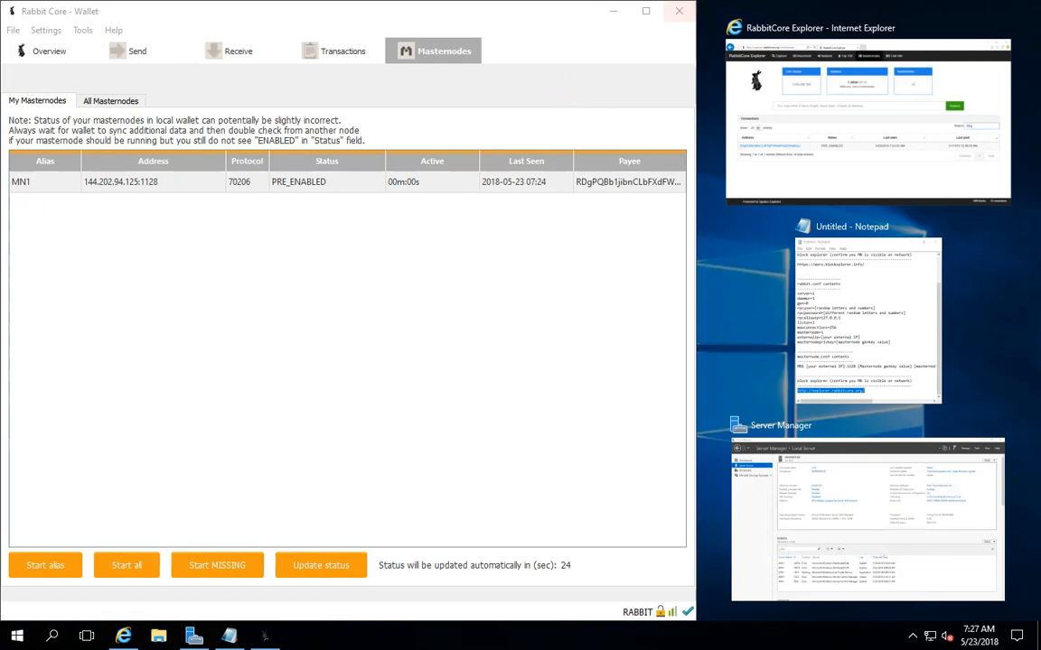
pyautogui.click(648, 12)
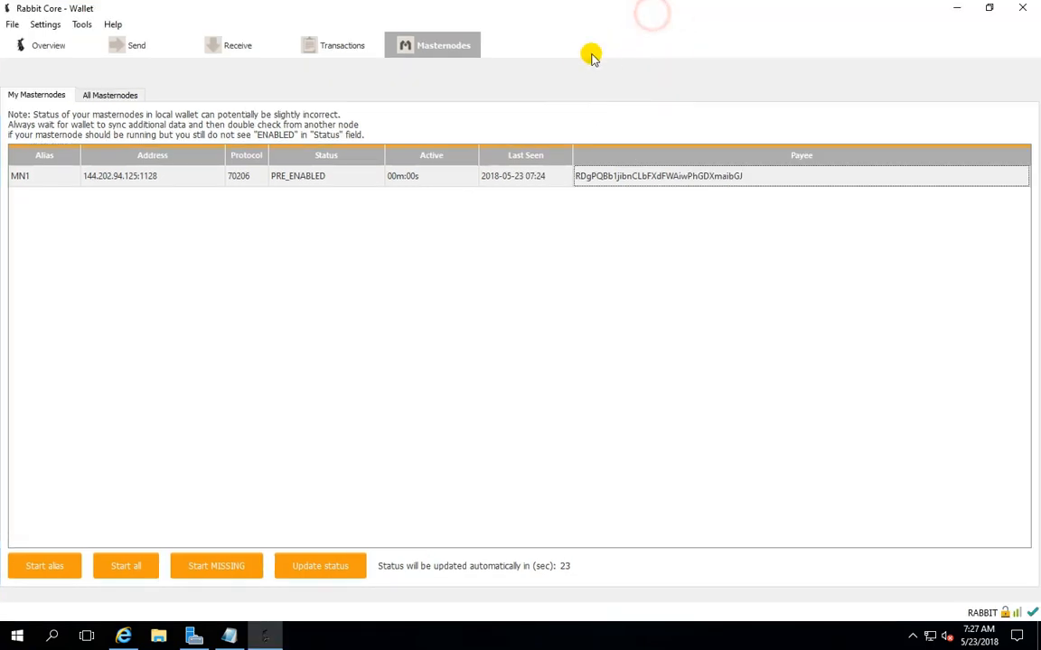
pyautogui.click(994, 10)
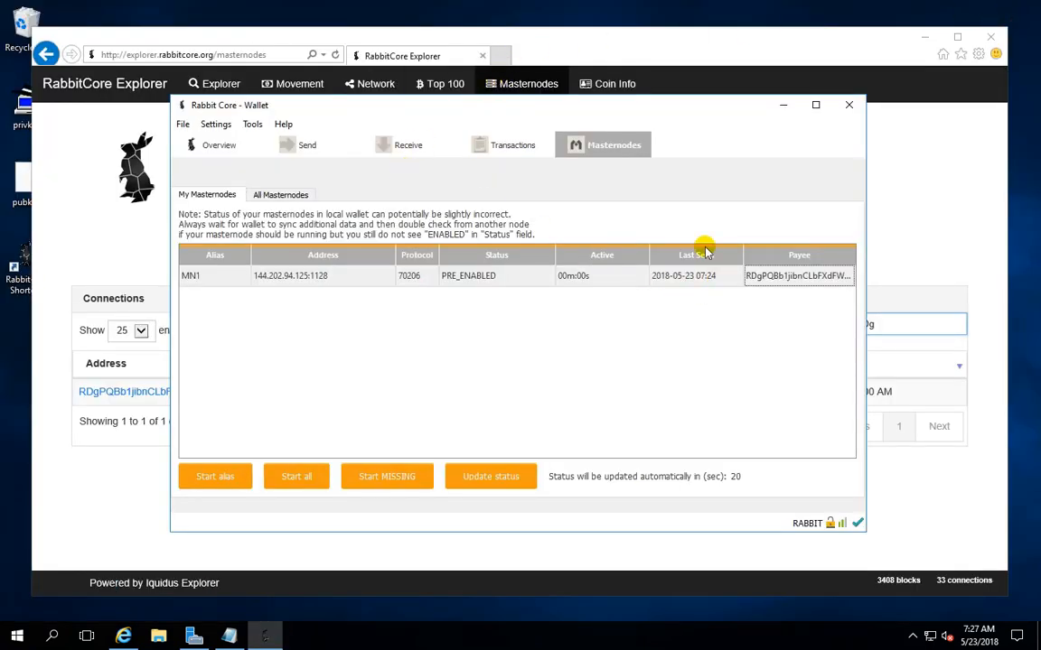
pyautogui.moveTo(714, 107); pyautogui.dragTo(820, 119)
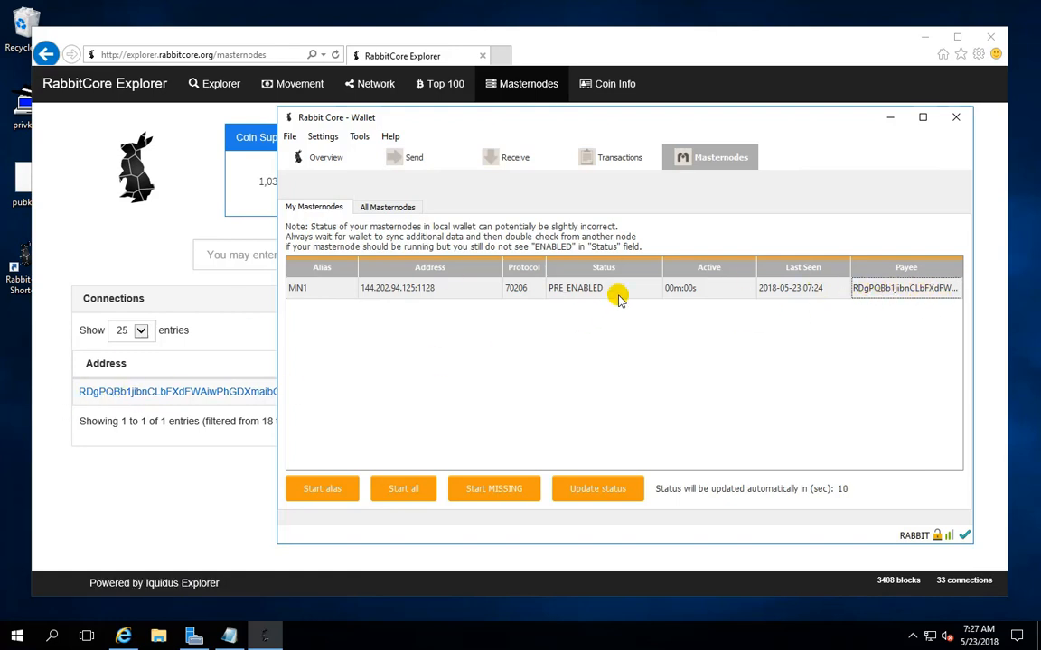
# Clear the wallet, browser and Notepad windows off the desktop and bring back only the Rabbit Core wallet
pyautogui.click(887, 117)
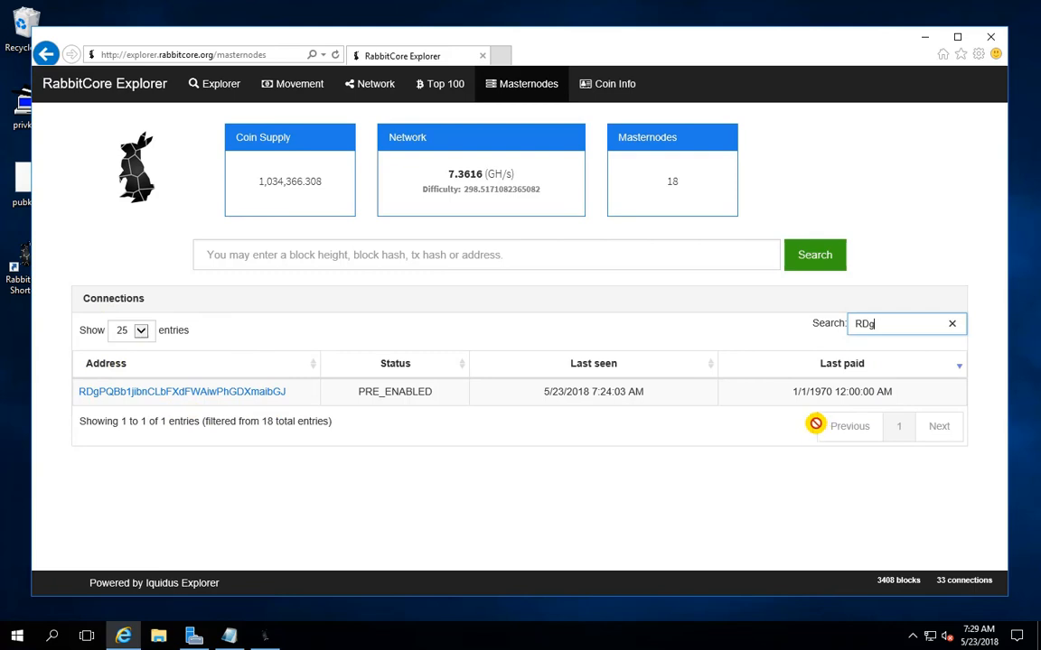
pyautogui.click(924, 37)
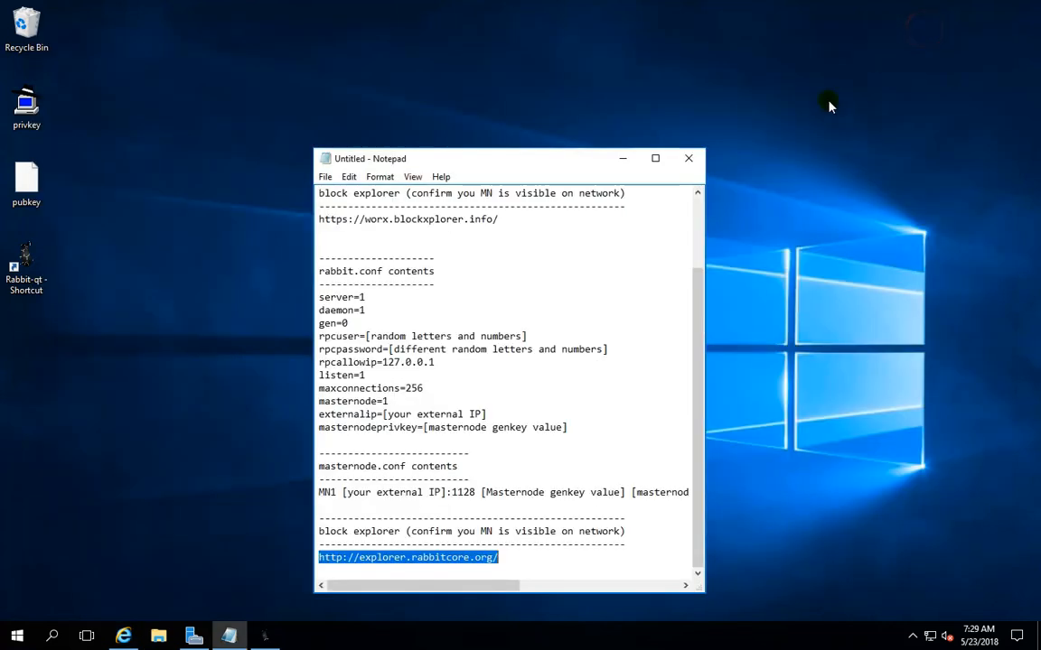
pyautogui.click(623, 159)
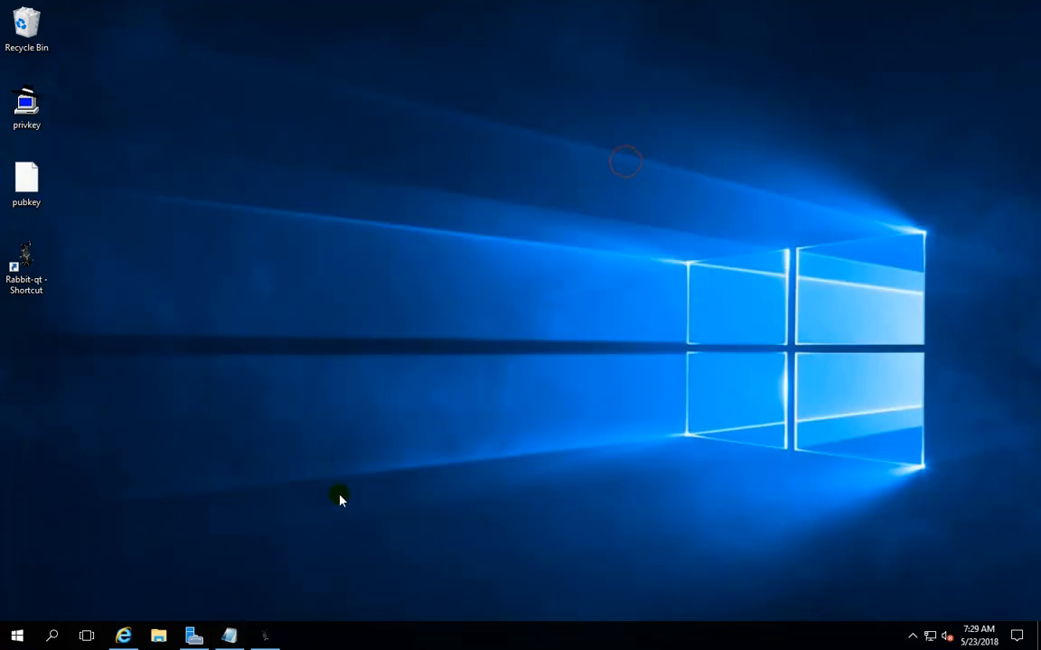
pyautogui.click(267, 638)
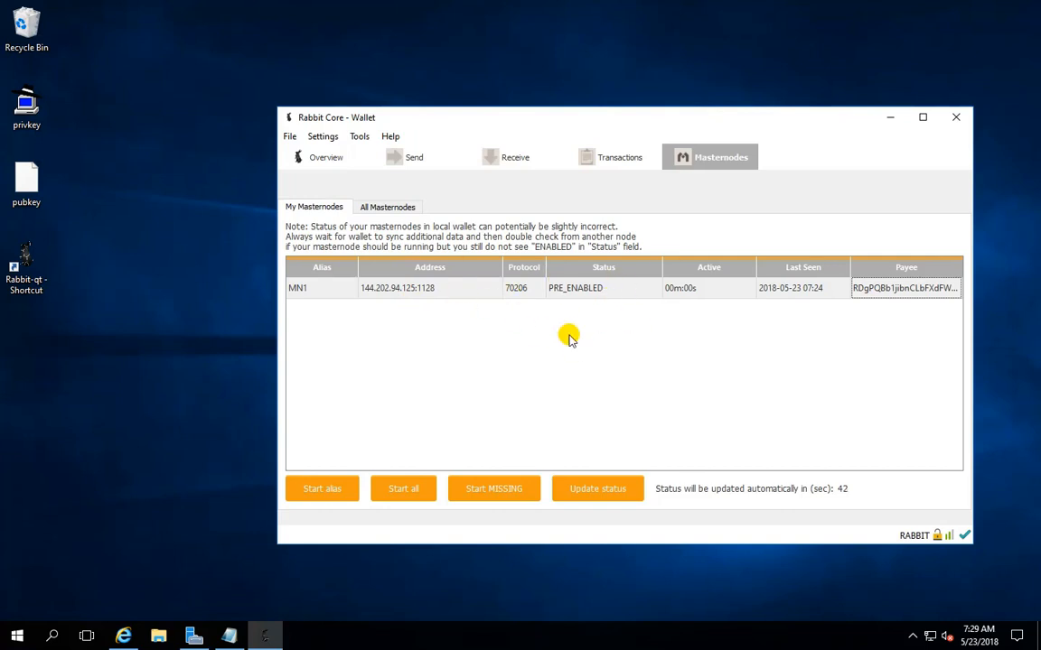